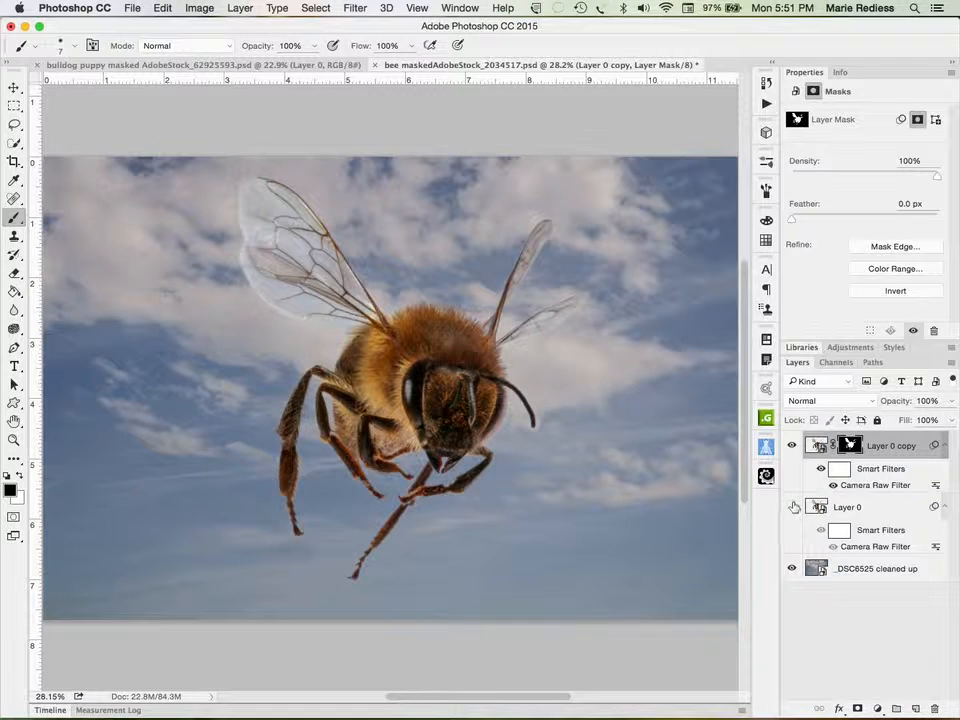
- Compare the original bee photo on Layer 0 alone with the composite by isolating that layer and restoring the others
alt+click(792, 507)
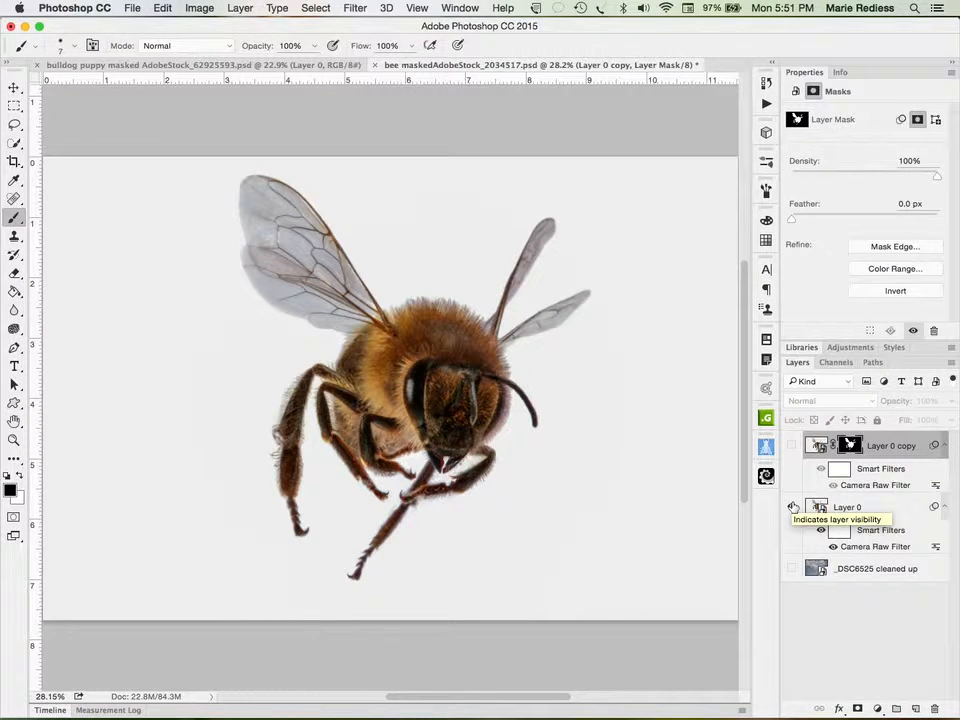
alt+click(792, 507)
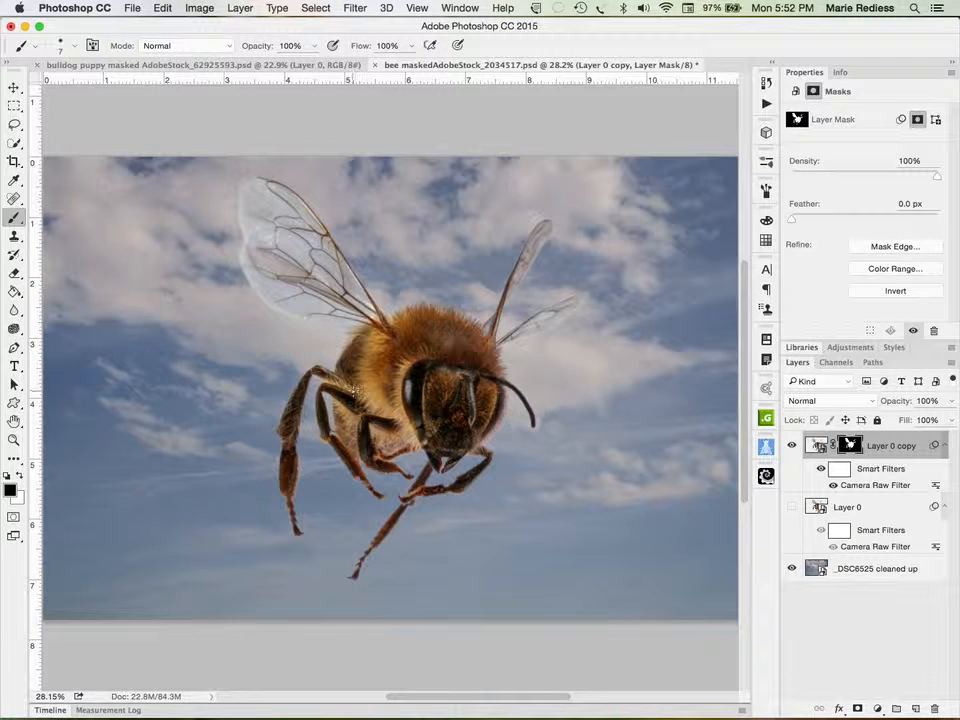
- Add a Gradient Overlay effect to the masked bee on Layer 0 copy and reset its settings to the defaults
key(v)
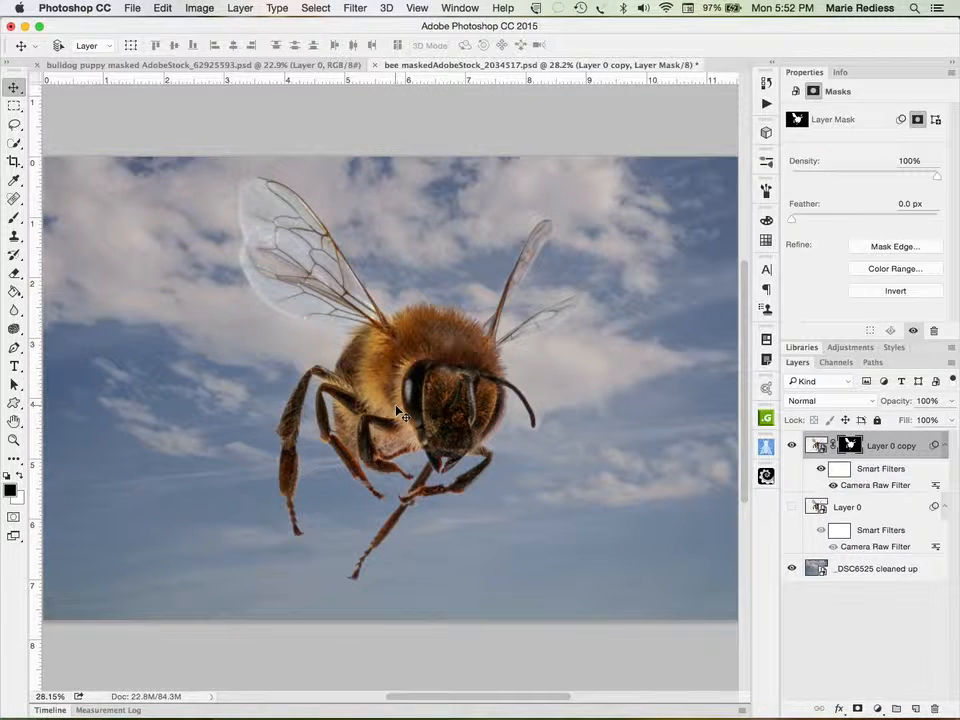
key(super+plus)
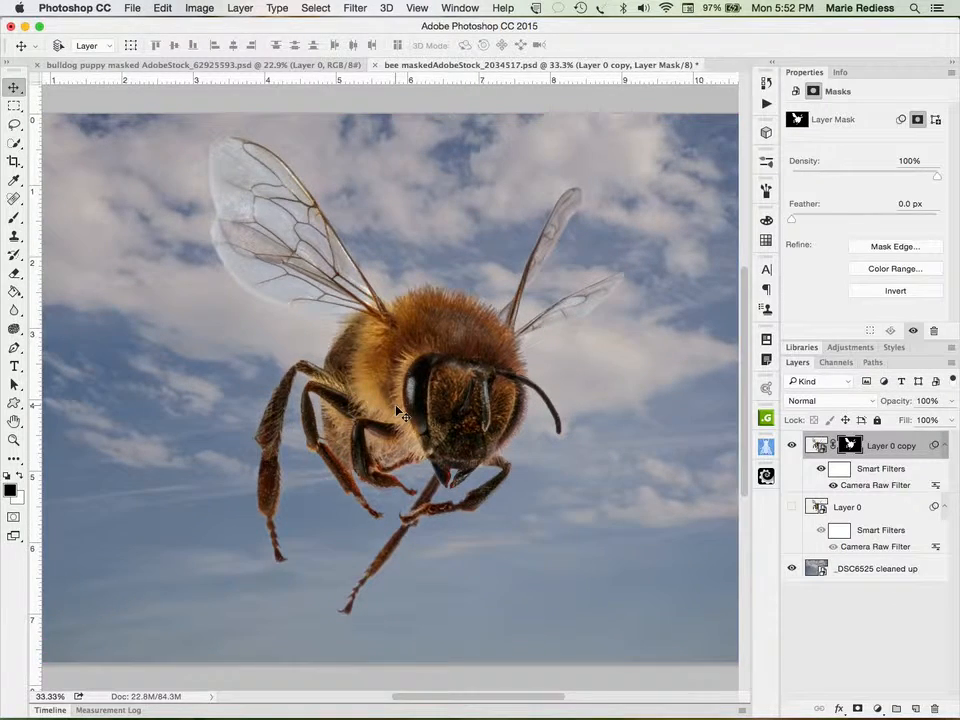
key(super+plus)
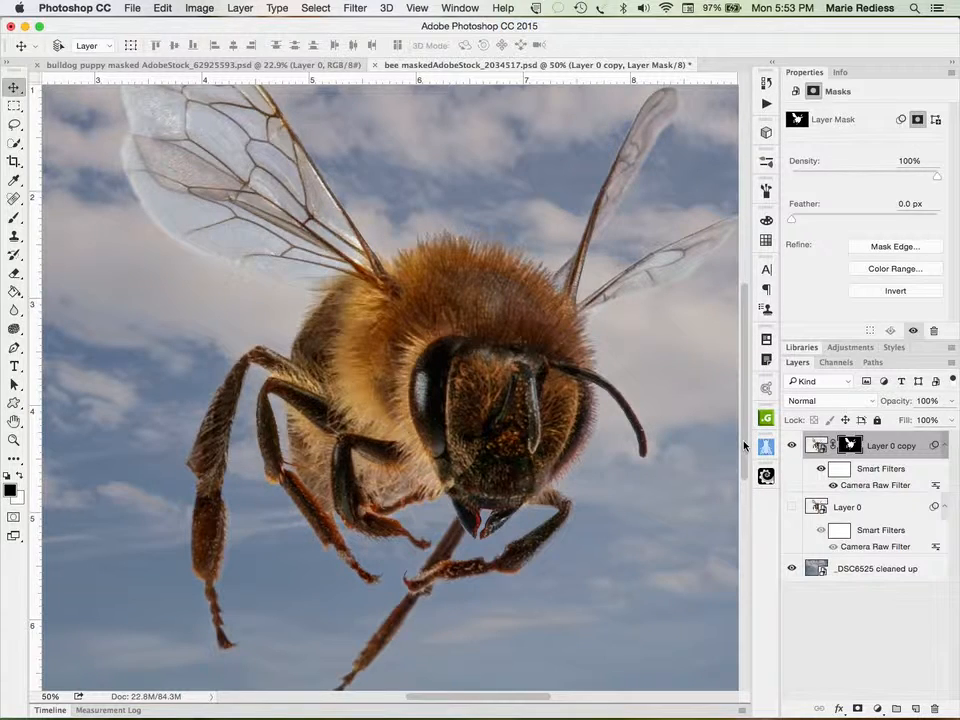
scroll(743, 453, down, 2)
scroll(743, 453, down, 3)
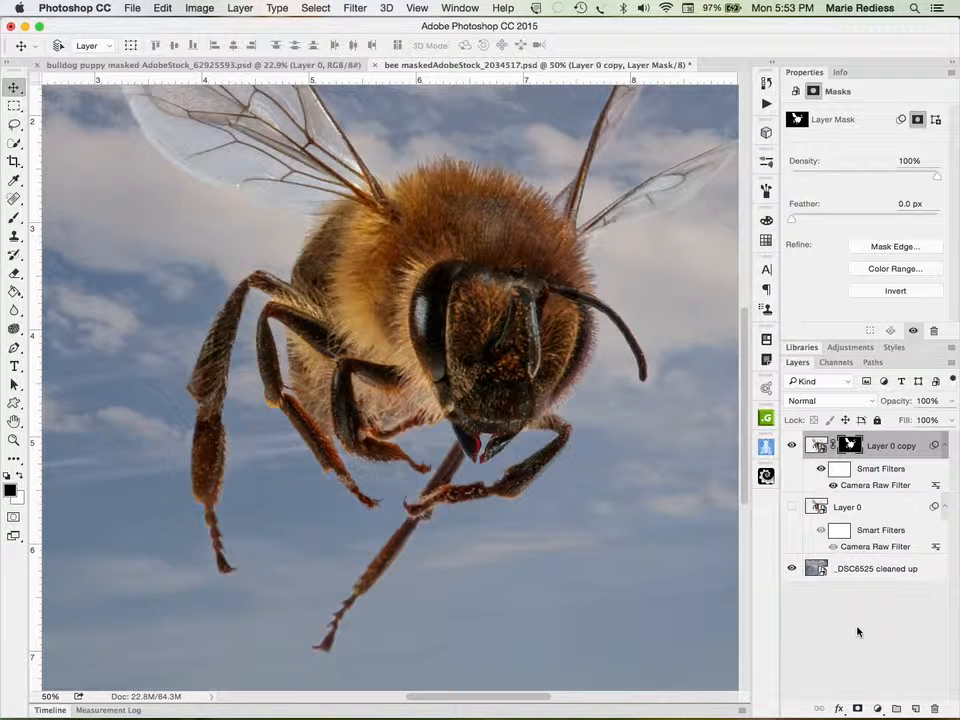
click(840, 708)
mouse_move(840, 706)
mouse_down()
mouse_move(868, 590)
mouse_move(853, 657)
mouse_move(857, 645)
mouse_up()
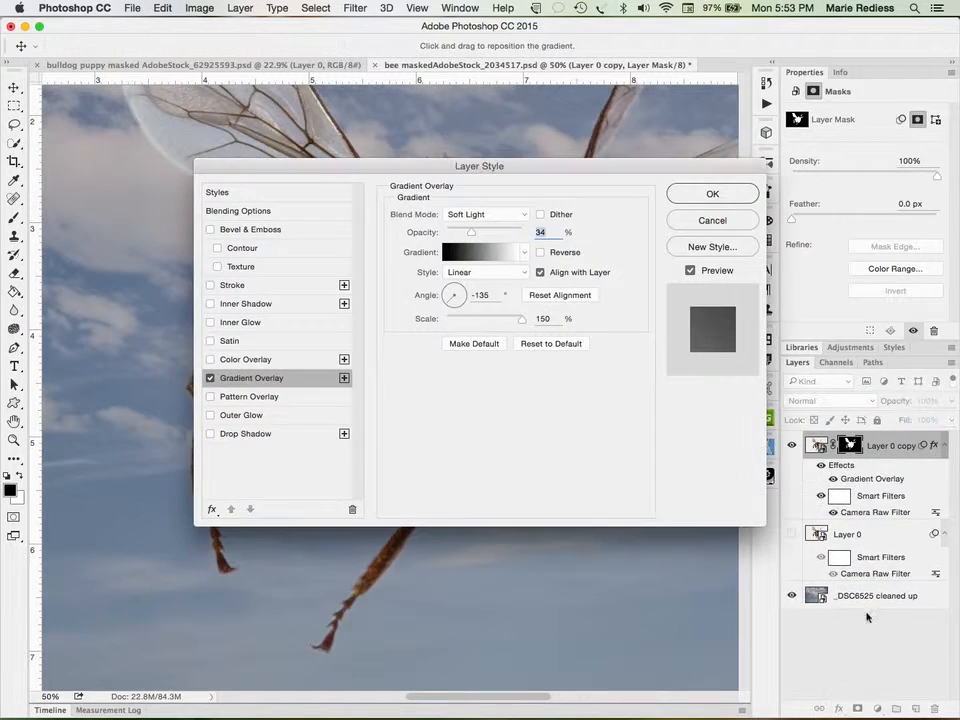
drag(536, 161, 726, 497)
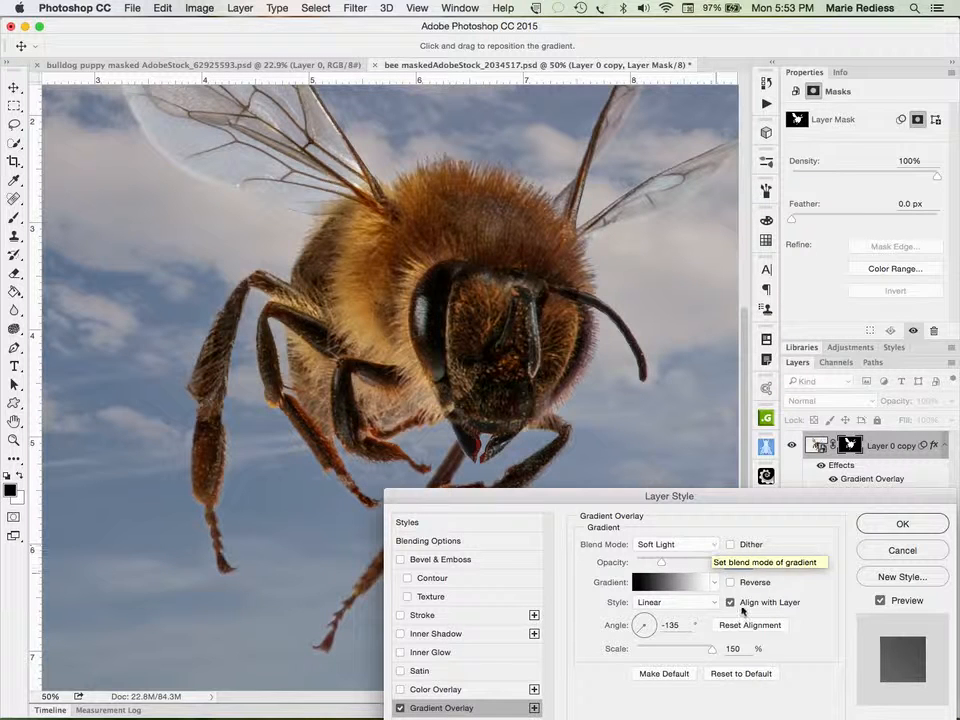
click(752, 674)
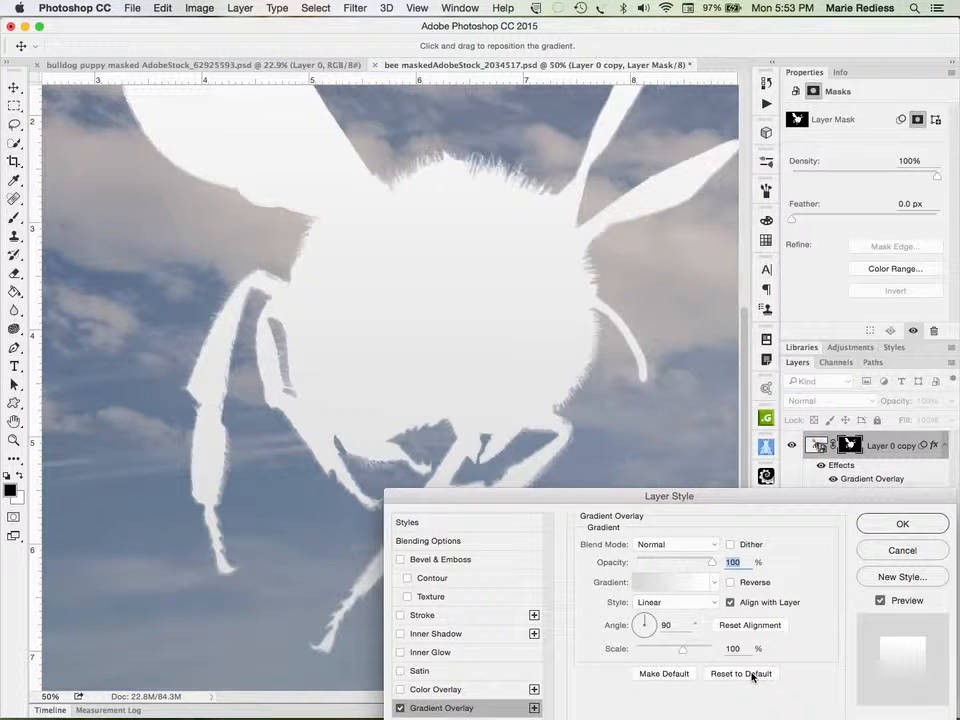
- Choose the solid black-to-white gradient preset for the bee's Gradient Overlay
drag(733, 506, 735, 342)
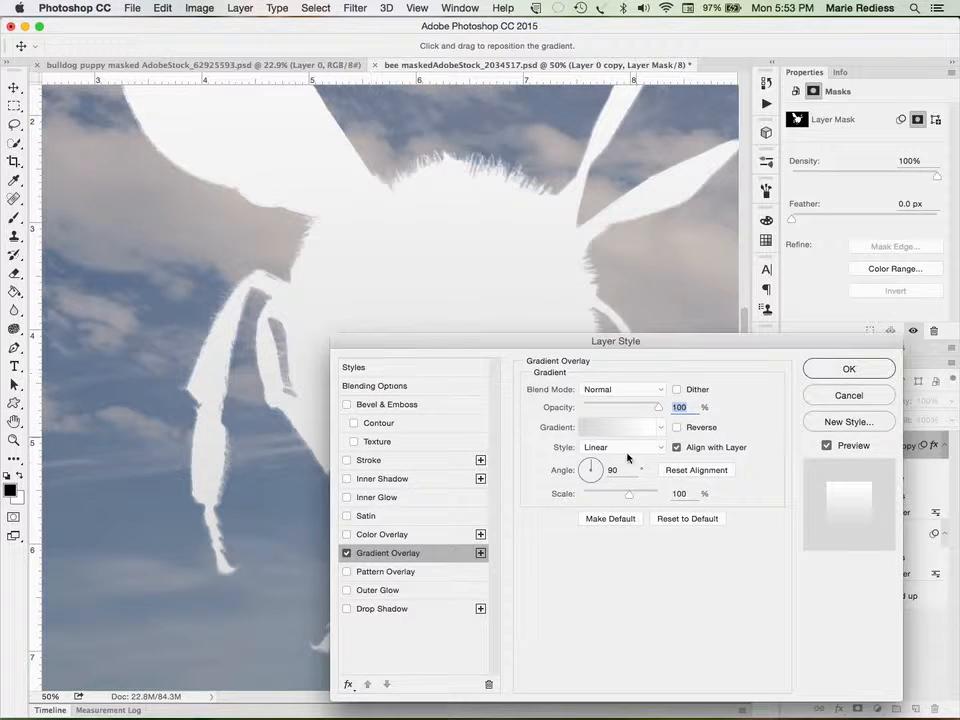
click(660, 427)
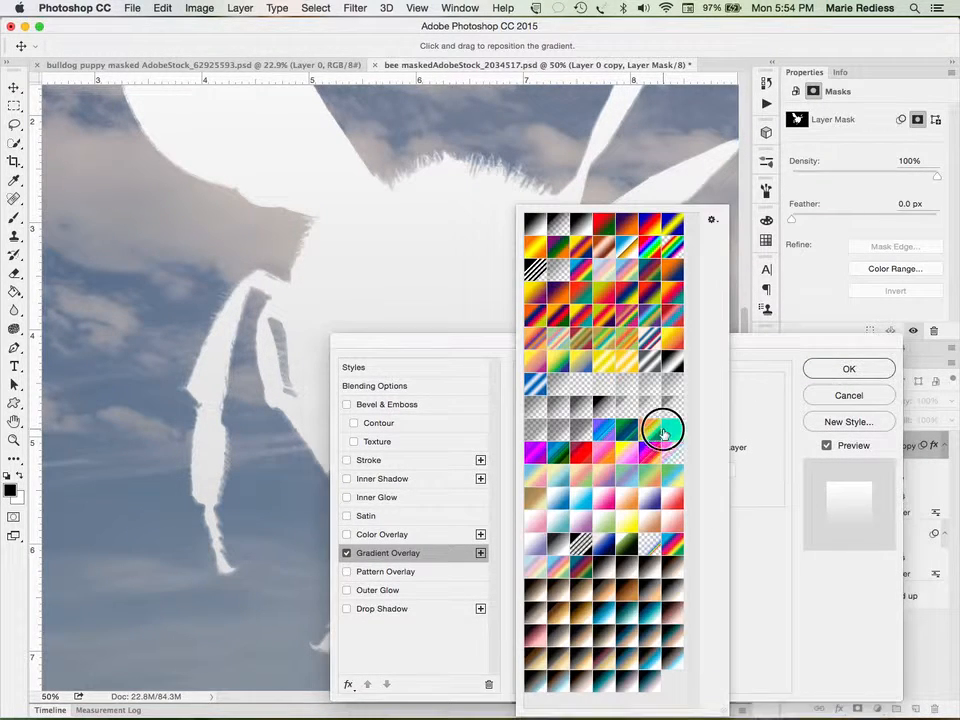
click(536, 224)
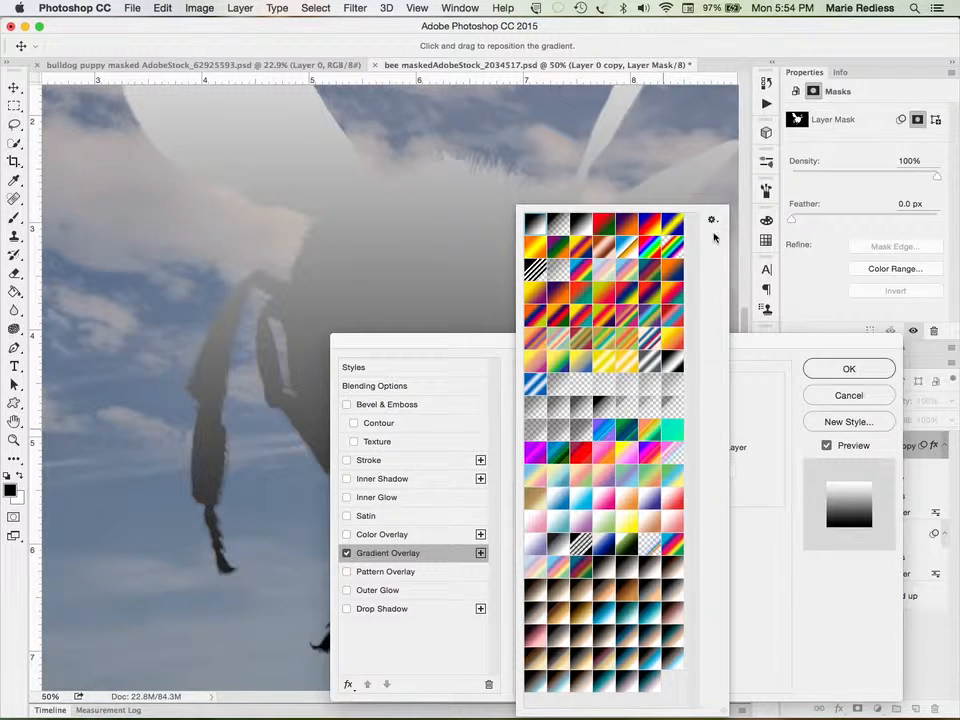
click(763, 351)
drag(763, 374, 954, 480)
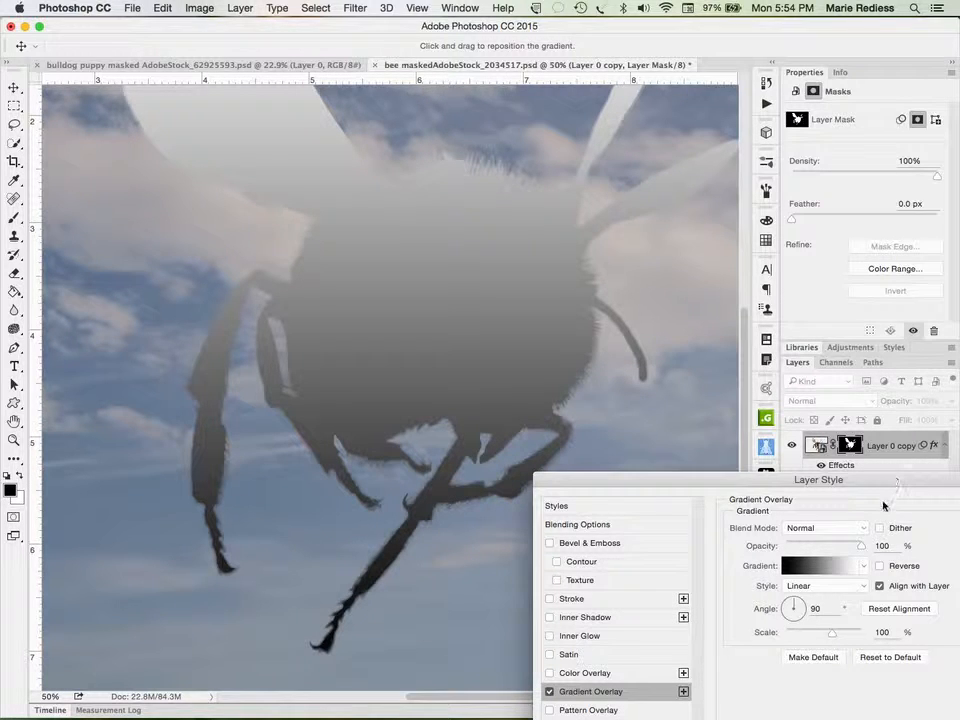
drag(883, 487, 869, 374)
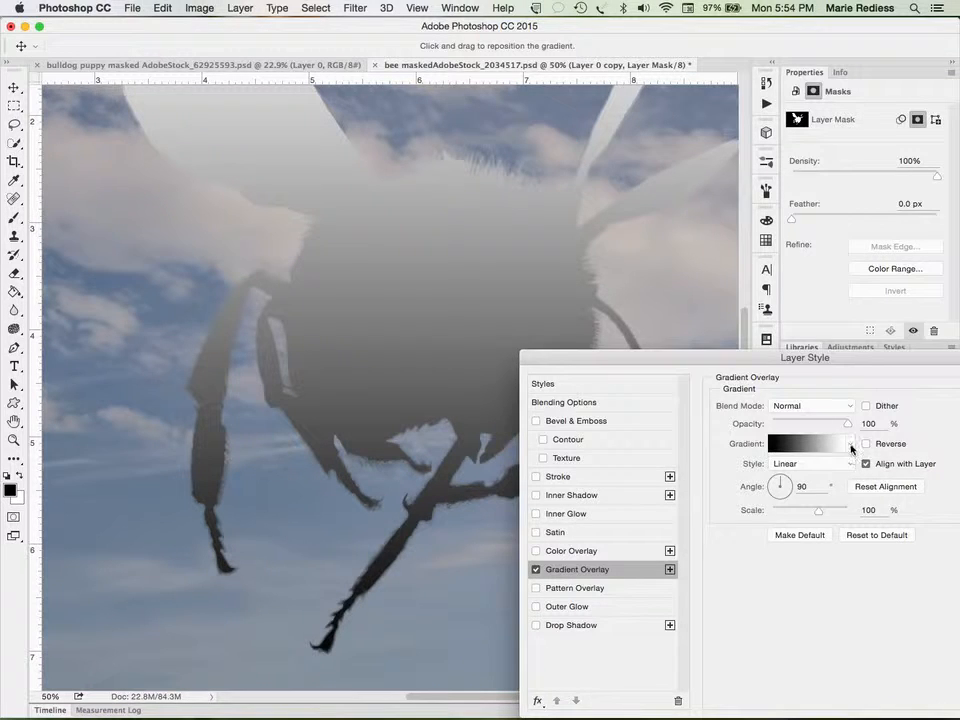
- Try a multicoloured gradient preset on the bee and return to the black-to-white one
click(850, 443)
click(852, 451)
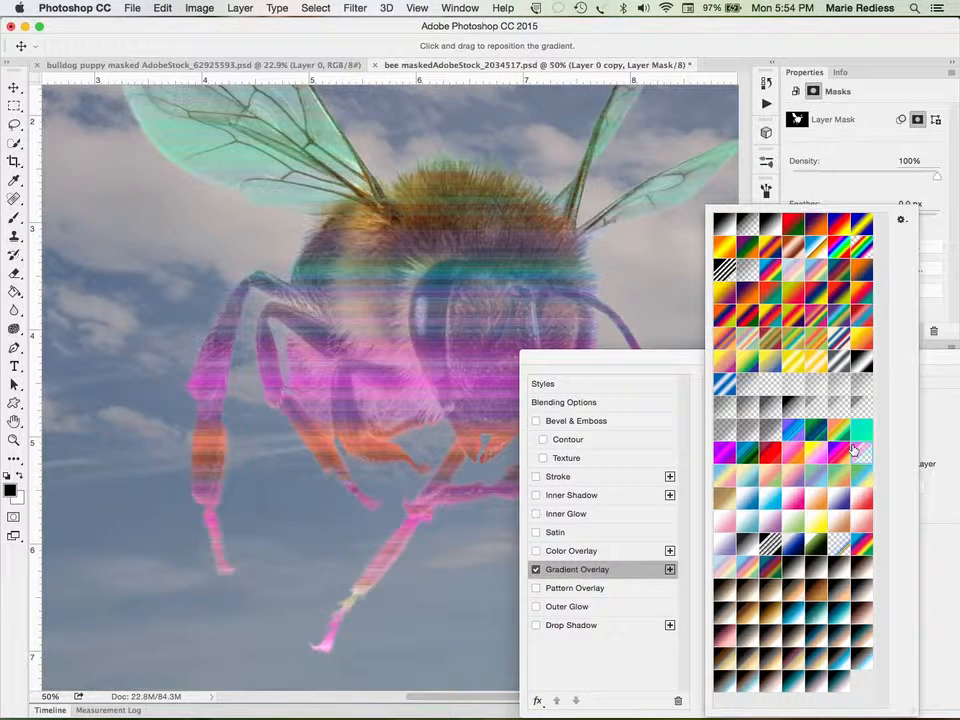
click(725, 224)
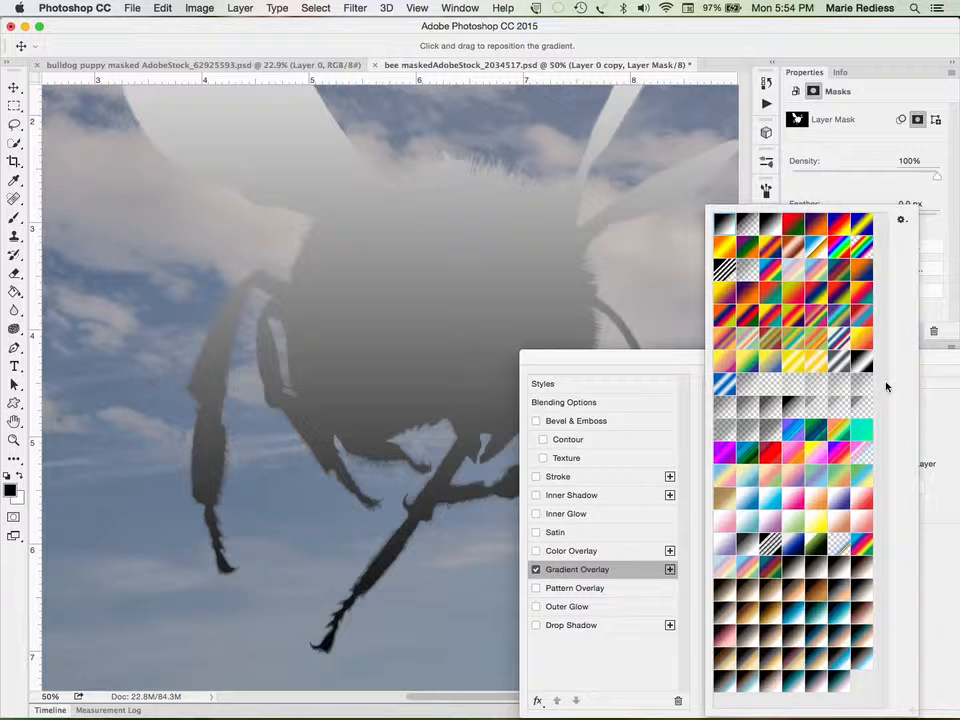
click(930, 575)
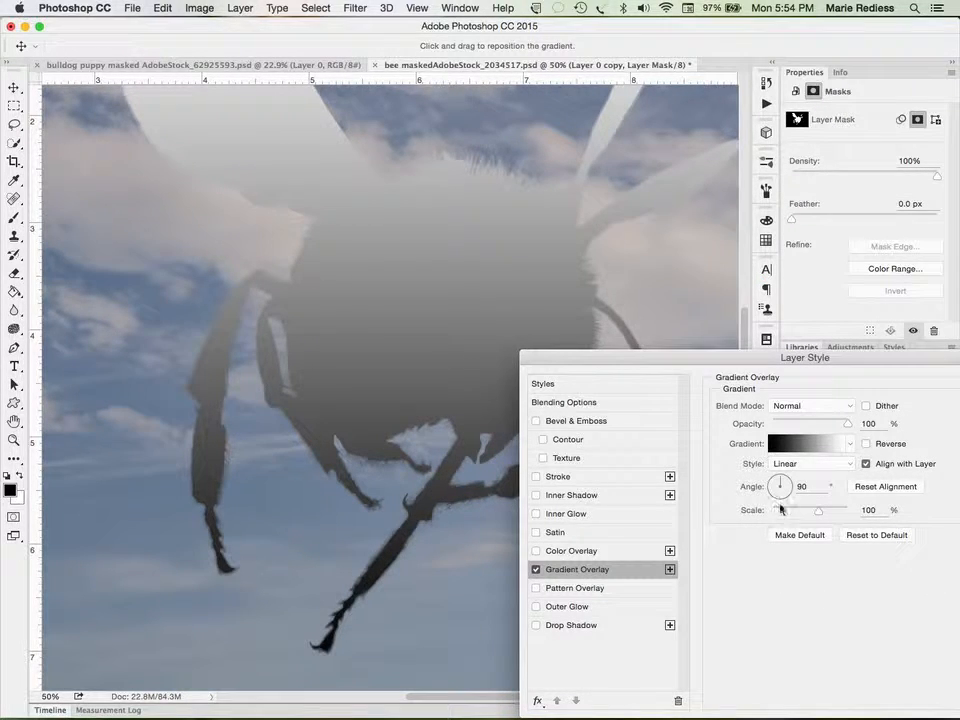
- Try the Radial style for the gradient overlay, reversing its direction and restoring it
click(826, 467)
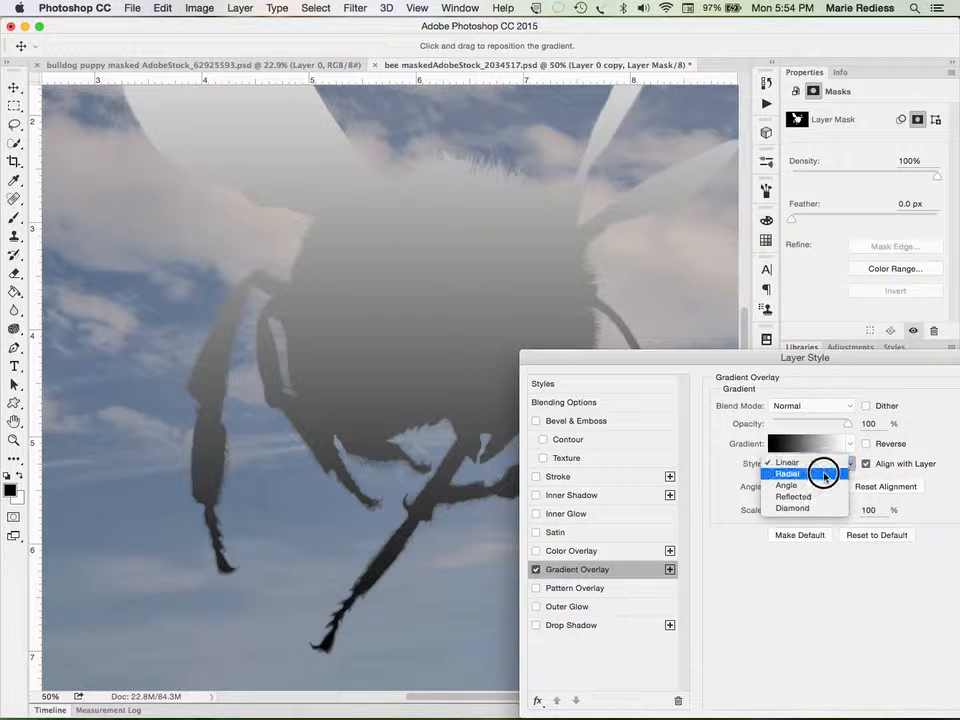
click(825, 474)
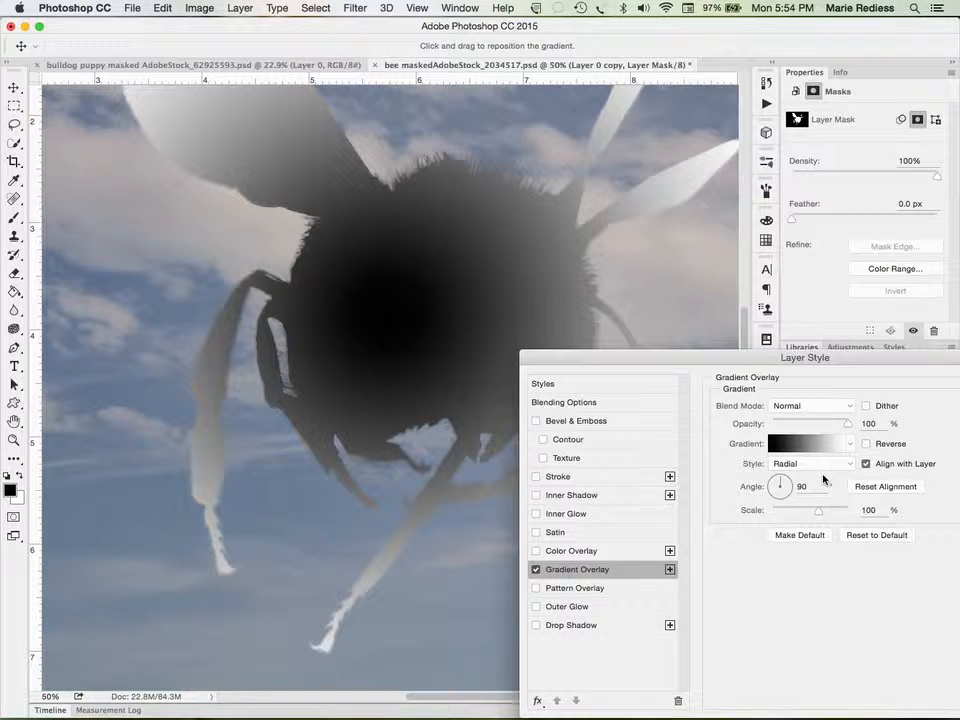
click(866, 444)
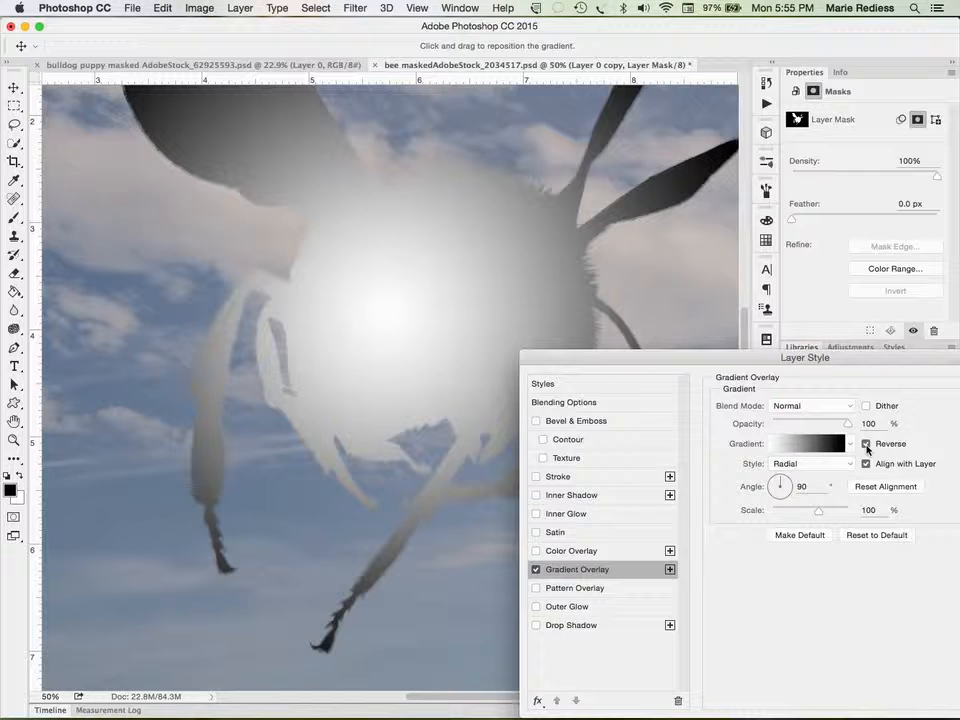
click(866, 444)
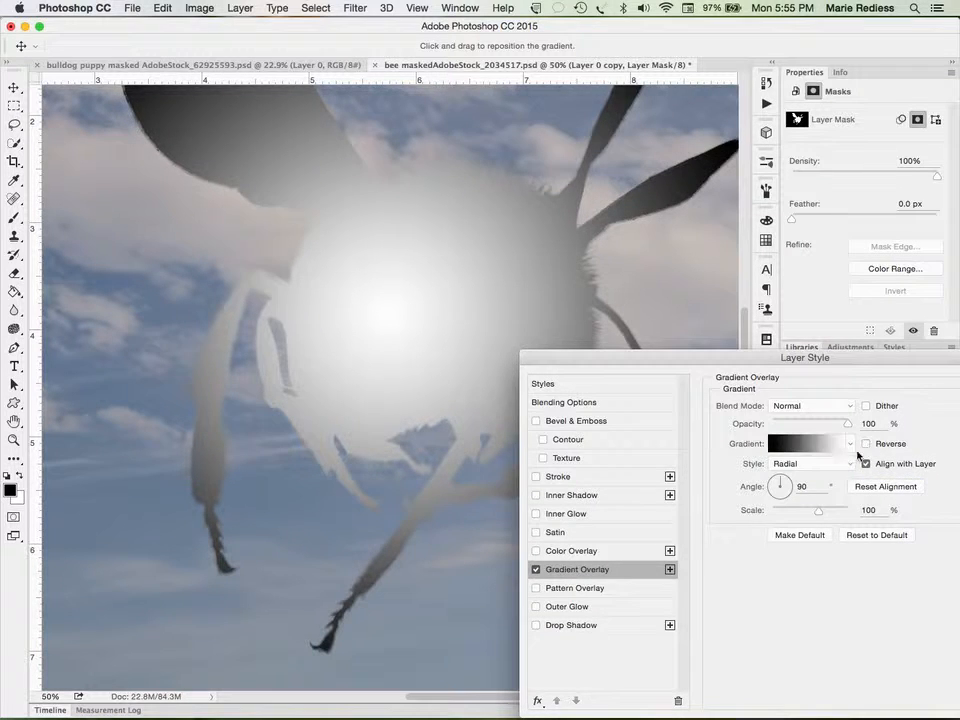
- Try the Angle and Reflected gradient styles, scaling the reflected gradient to 15%
click(836, 463)
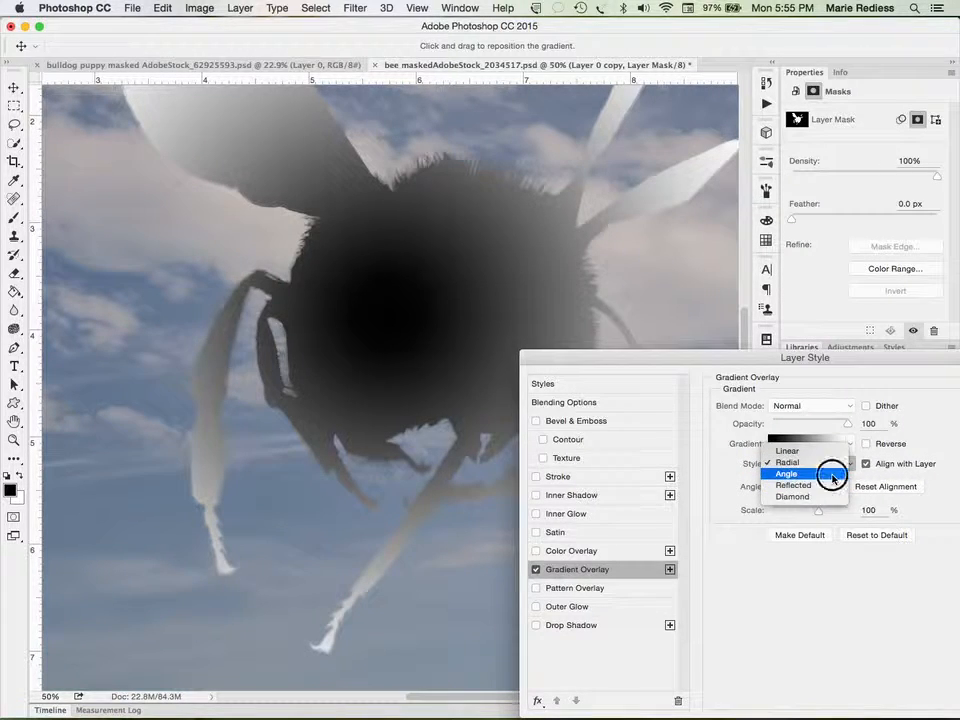
click(832, 475)
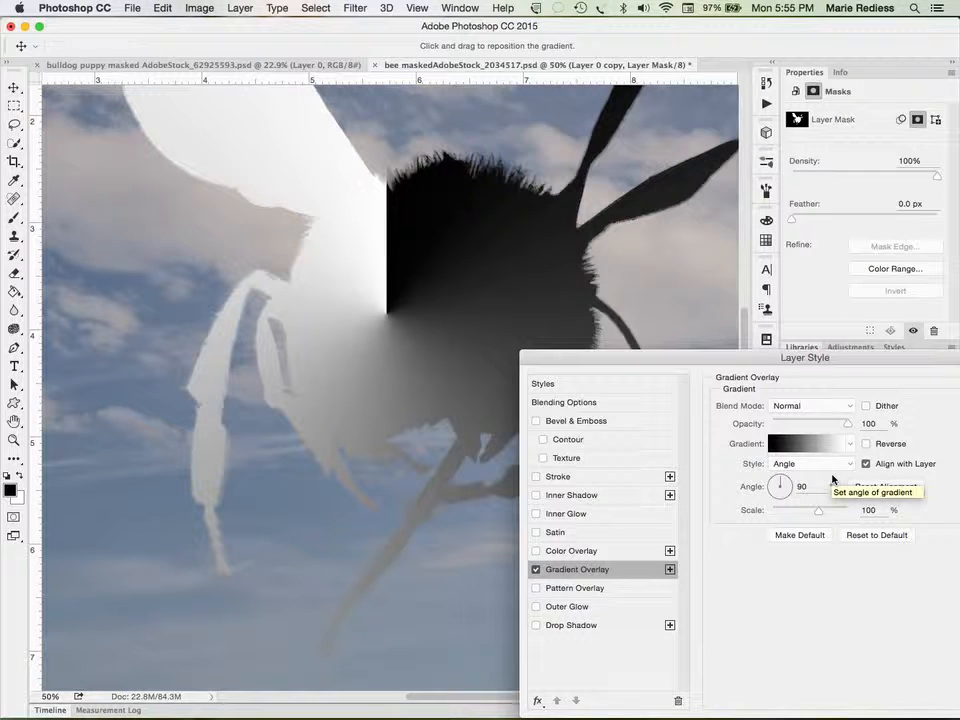
click(833, 465)
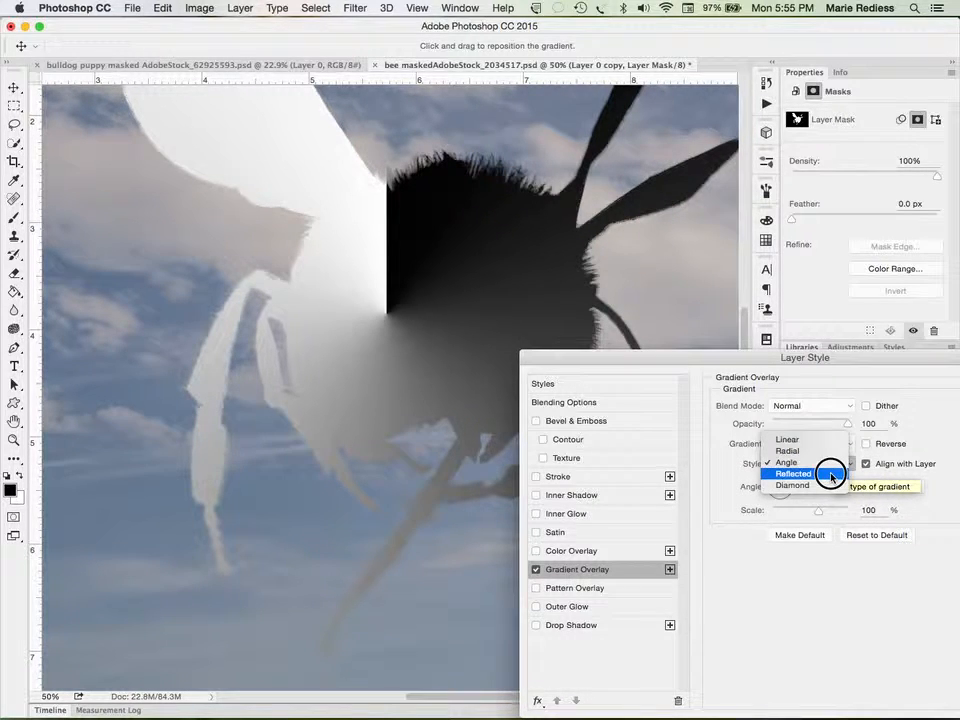
click(829, 475)
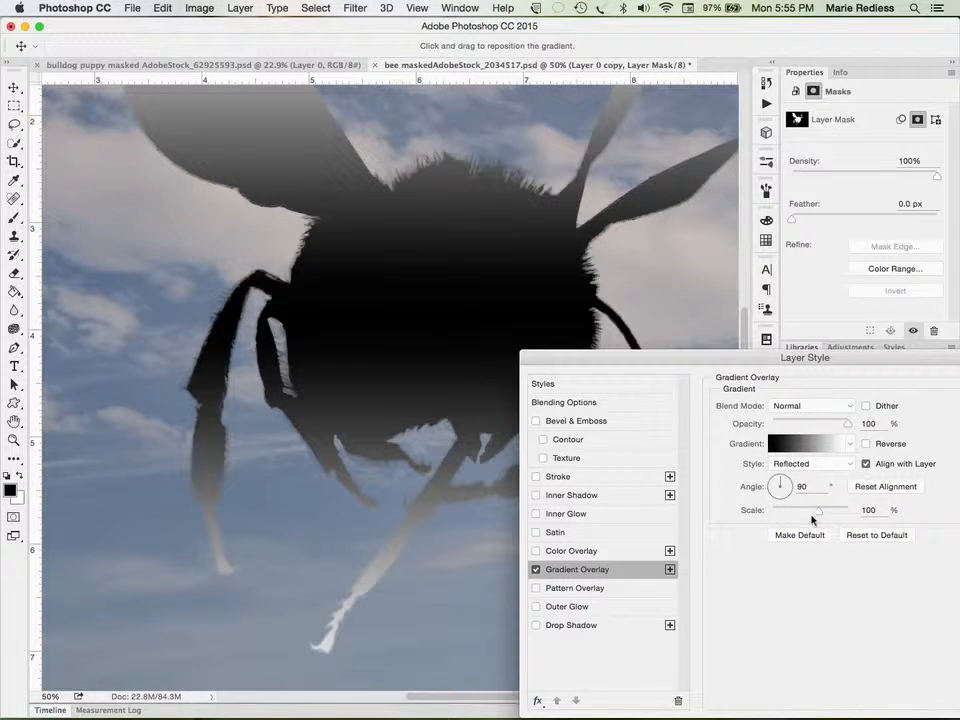
drag(817, 516, 774, 510)
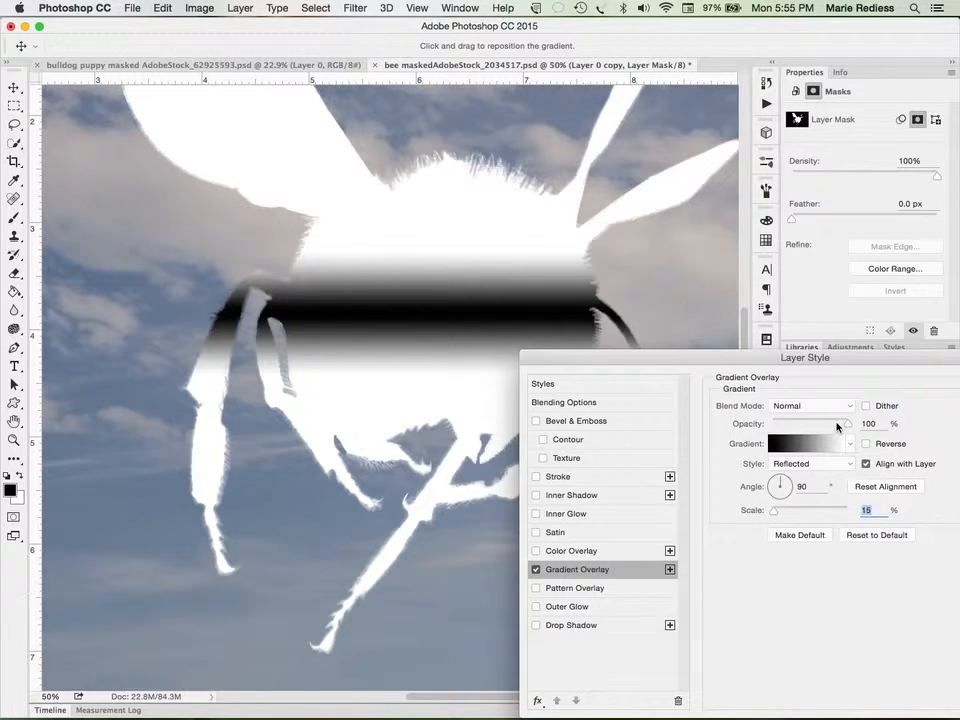
- Return the gradient overlay's style to Linear and try scales of 10% and 89%
click(850, 443)
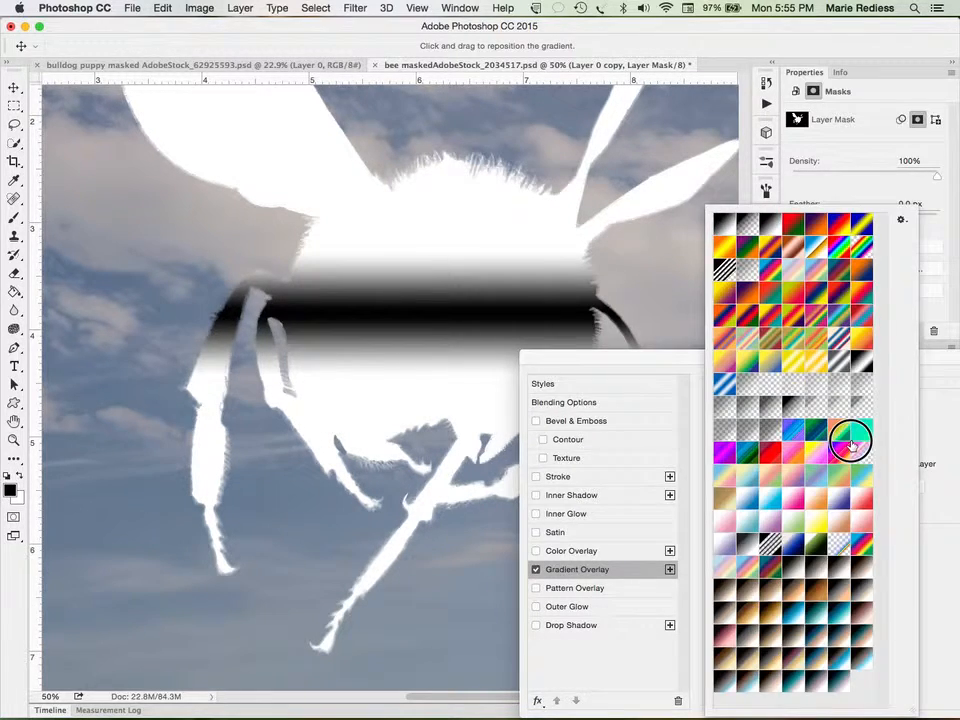
click(951, 451)
drag(849, 463, 841, 432)
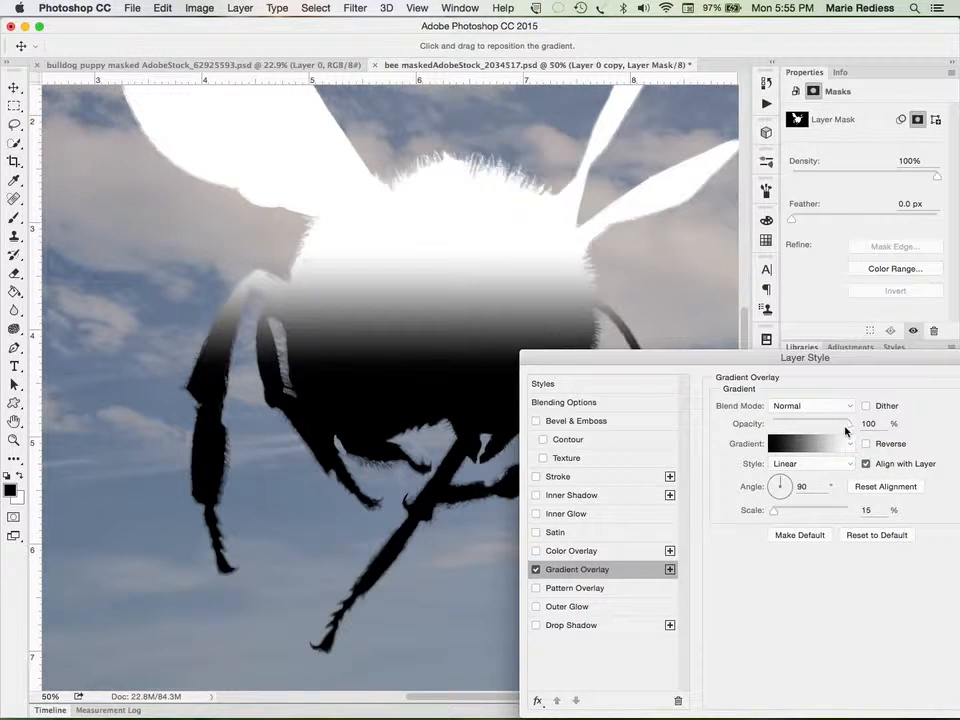
drag(776, 512, 747, 512)
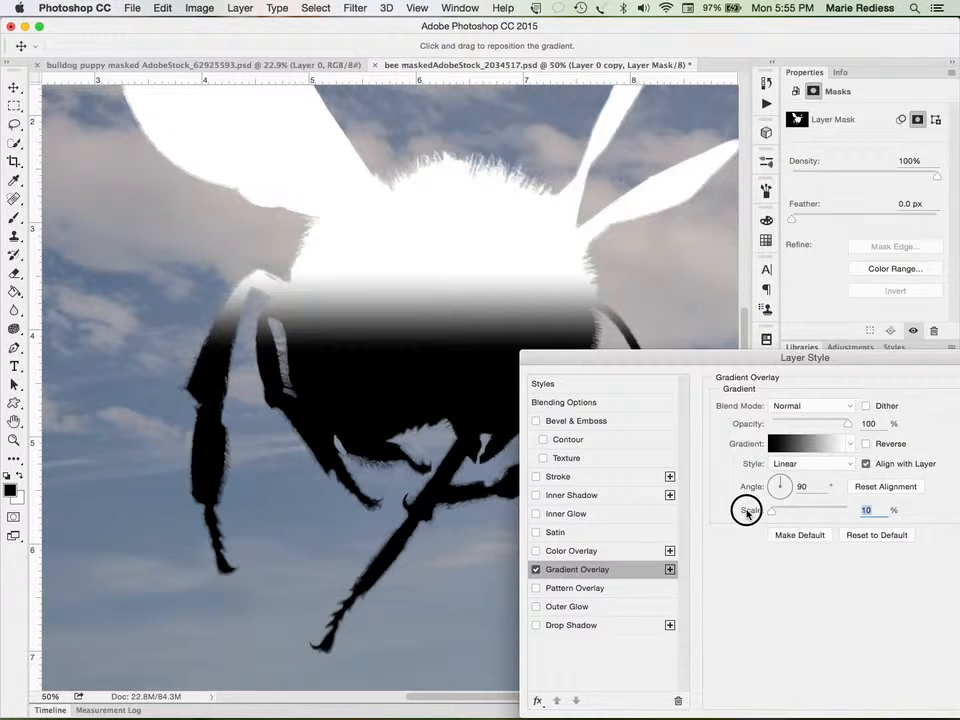
drag(746, 512, 813, 512)
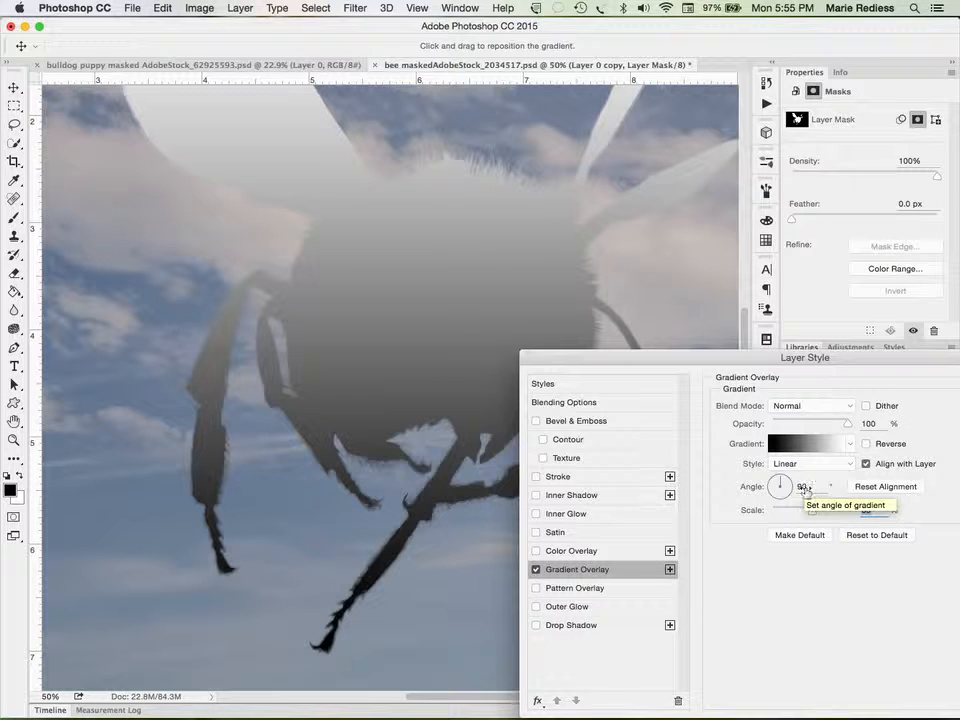
- Set the linear gradient's angle to 180° and its scale to 64%
key(super+minus)
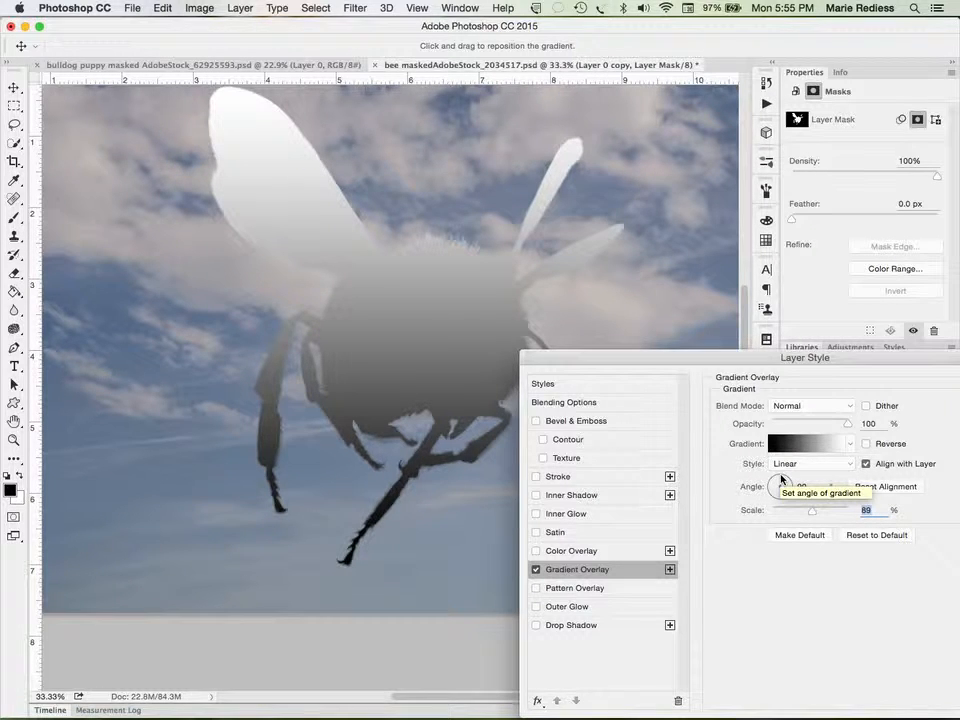
drag(781, 480, 770, 489)
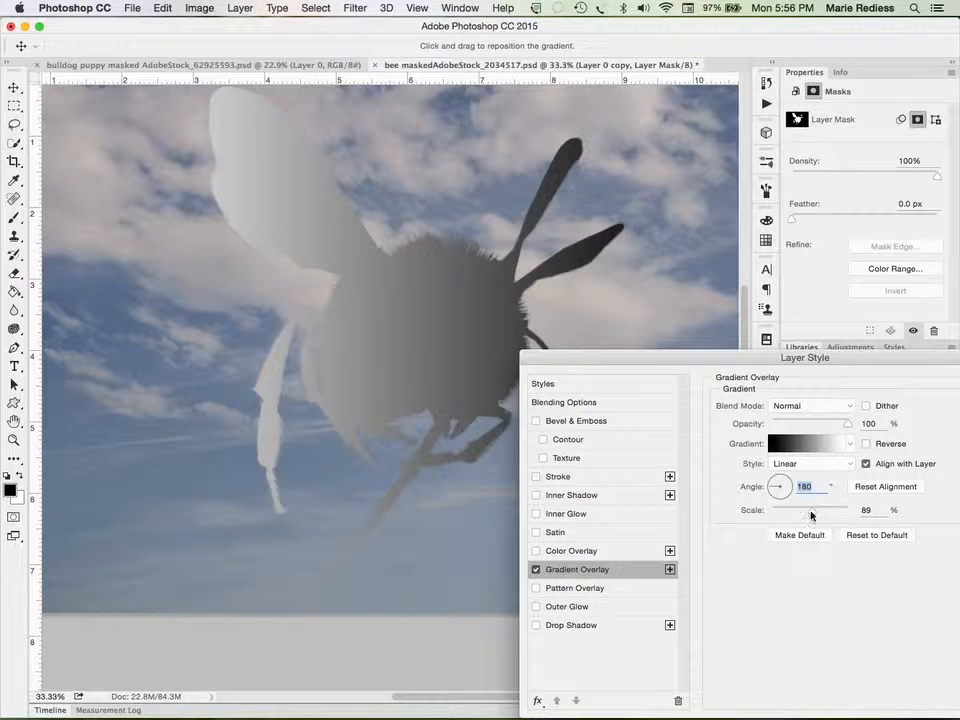
drag(811, 515, 798, 513)
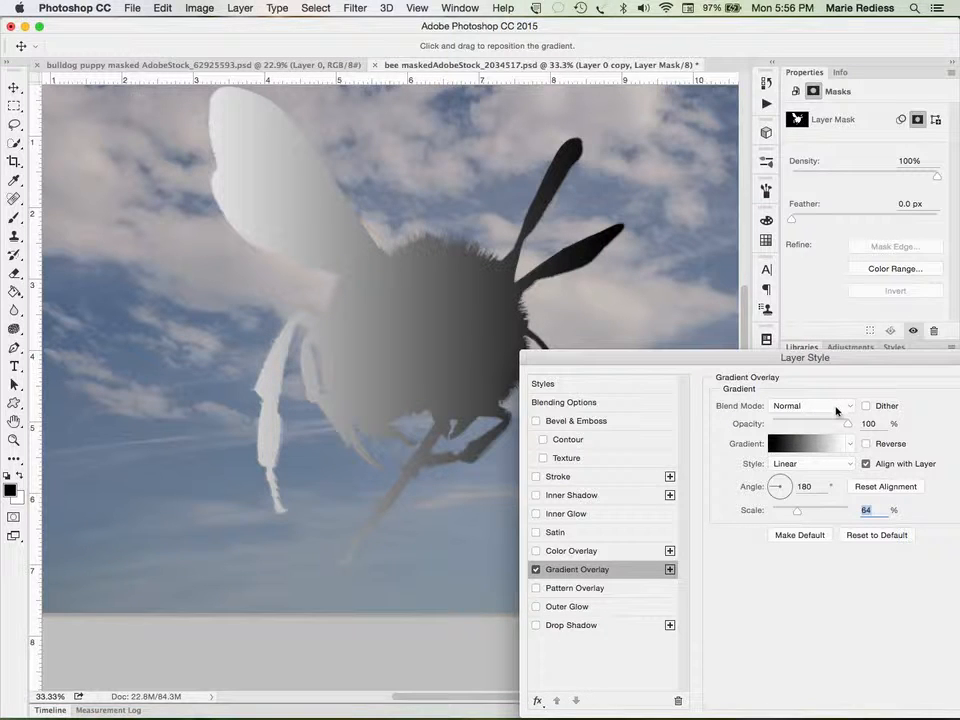
- Set the Gradient Overlay's blend mode to Soft Light
click(844, 408)
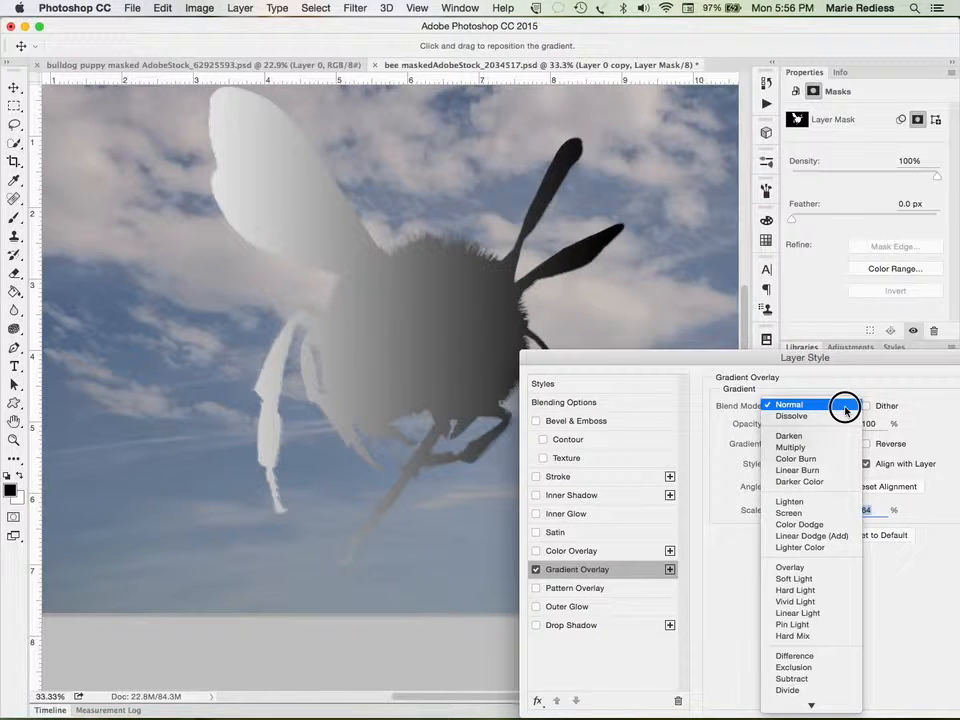
click(825, 580)
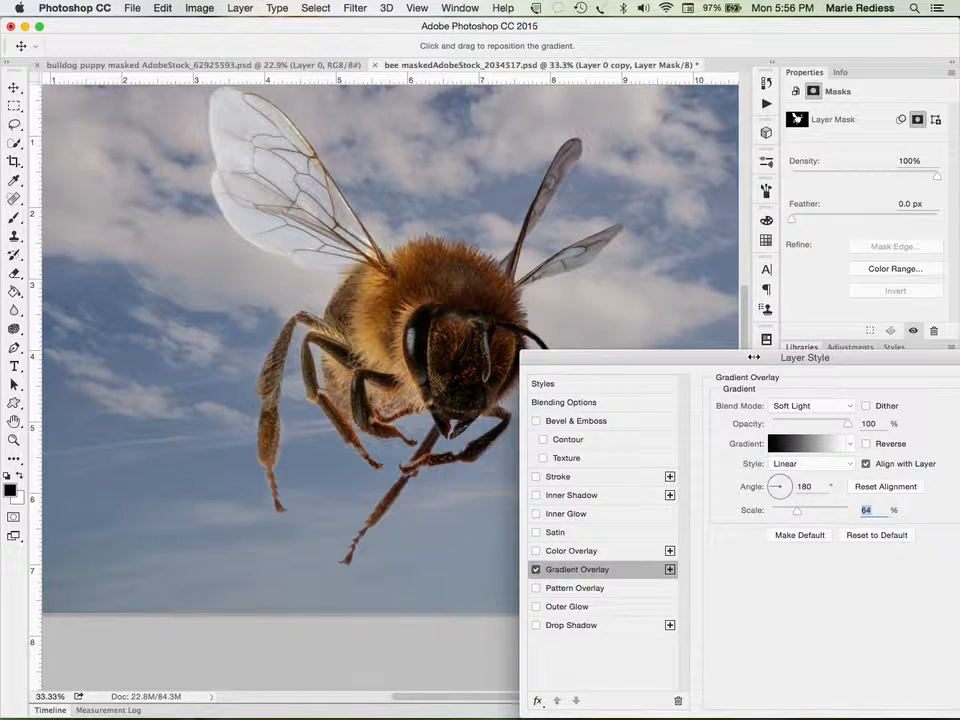
- Switch the Gradient Overlay's blend mode to Overlay, keeping the Linear style and 100% opacity
drag(752, 357, 801, 284)
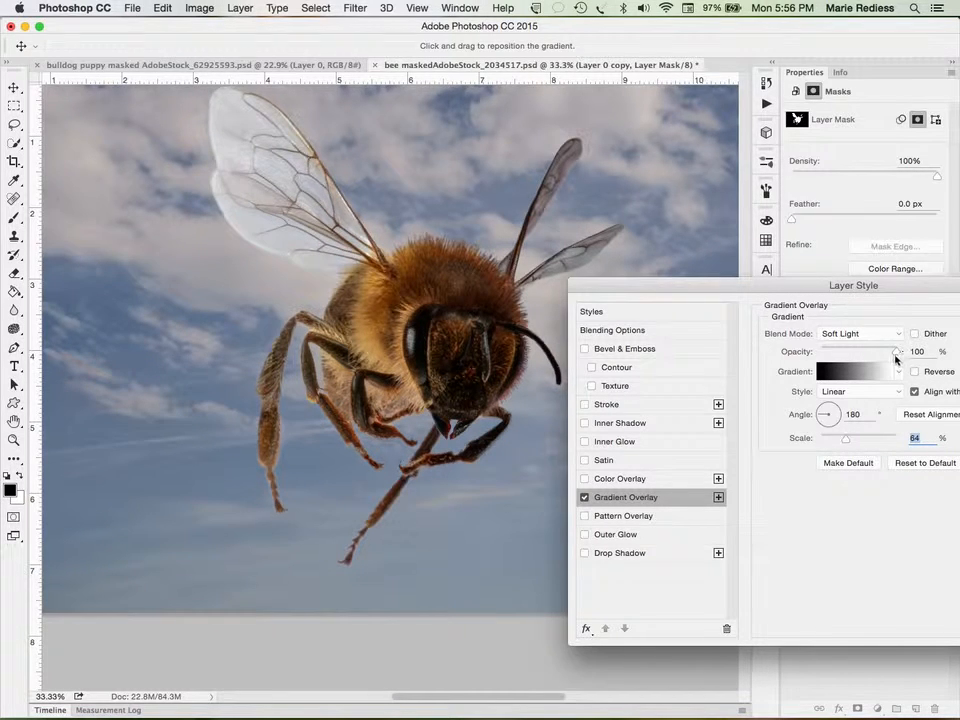
mouse_move(896, 355)
mouse_down()
mouse_move(857, 348)
mouse_move(936, 345)
mouse_move(826, 352)
mouse_move(943, 354)
mouse_up()
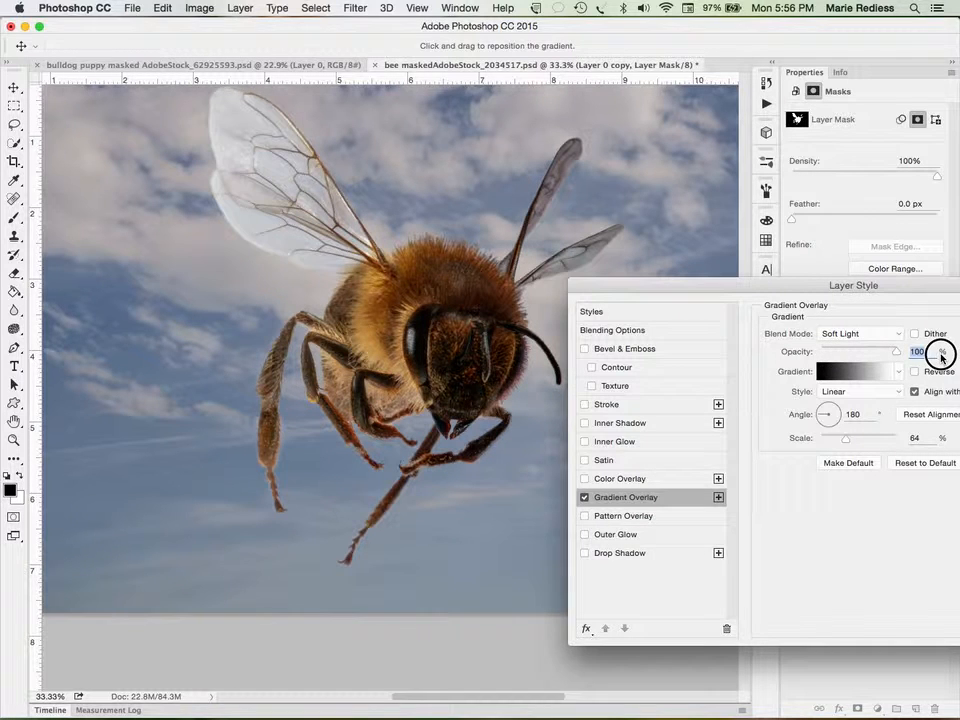
click(860, 392)
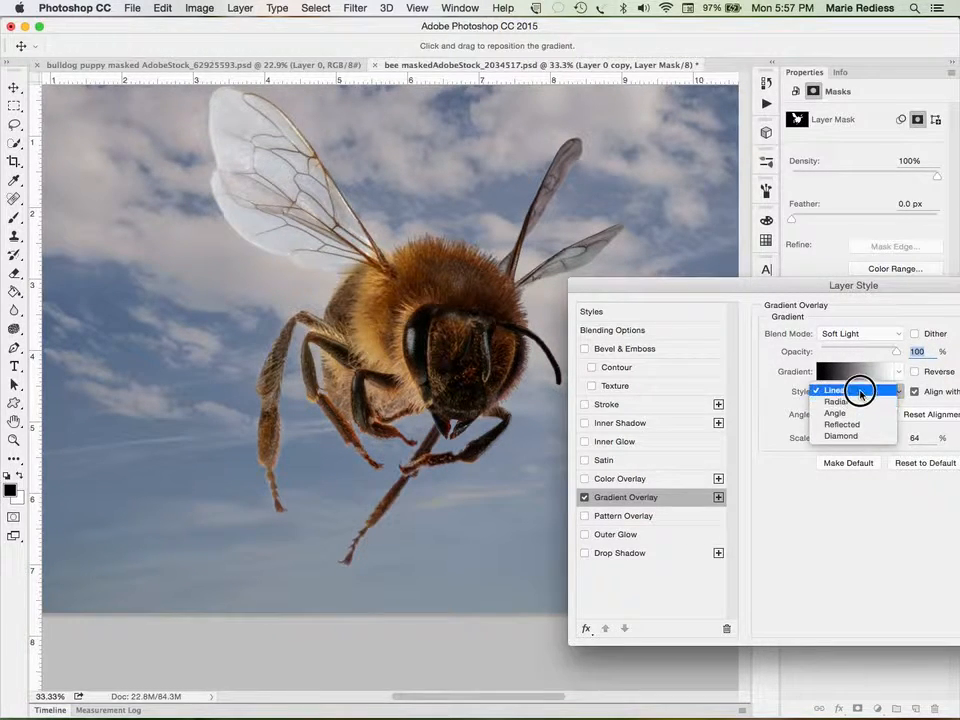
click(864, 391)
click(858, 333)
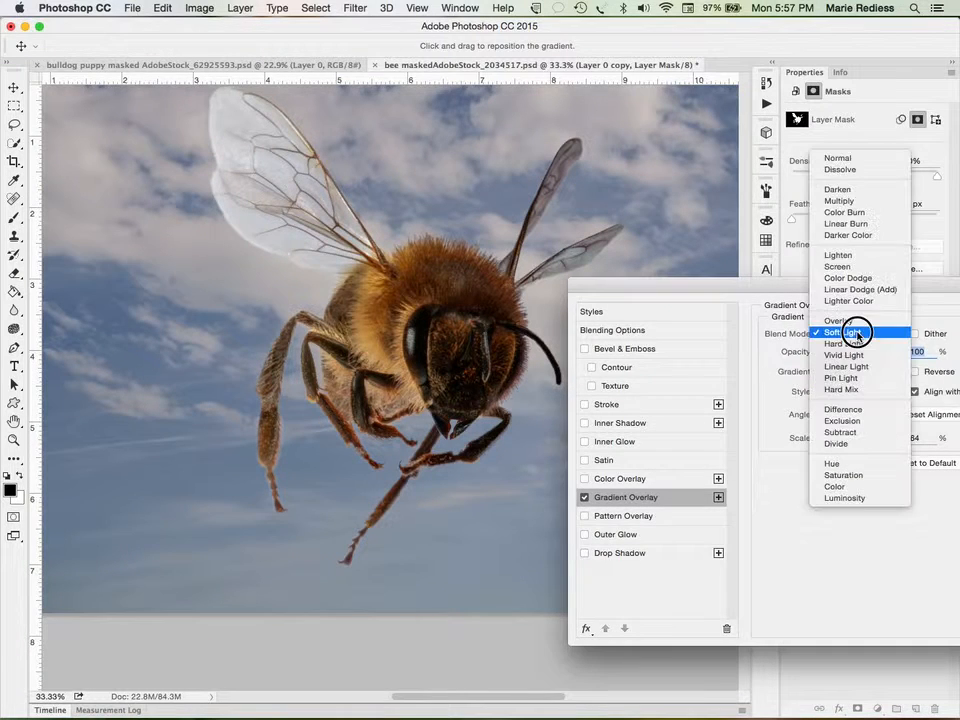
click(850, 321)
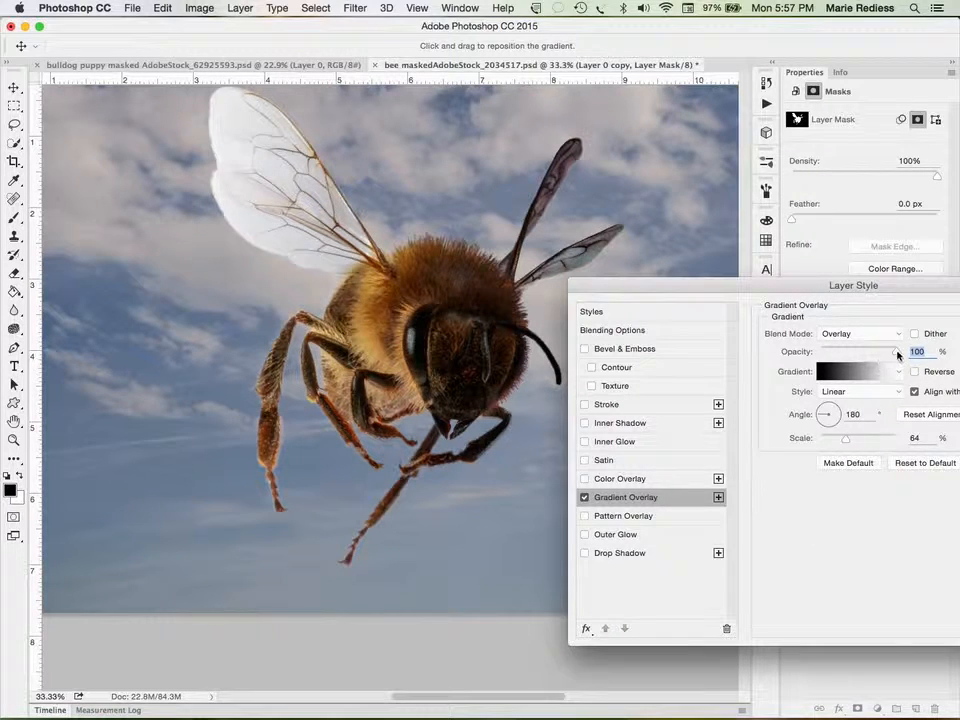
mouse_move(896, 351)
mouse_down()
mouse_move(868, 349)
mouse_move(913, 349)
mouse_up()
- Reposition the overlay gradient sideways on the canvas, shifting its light area across the bee's face
drag(831, 285, 910, 332)
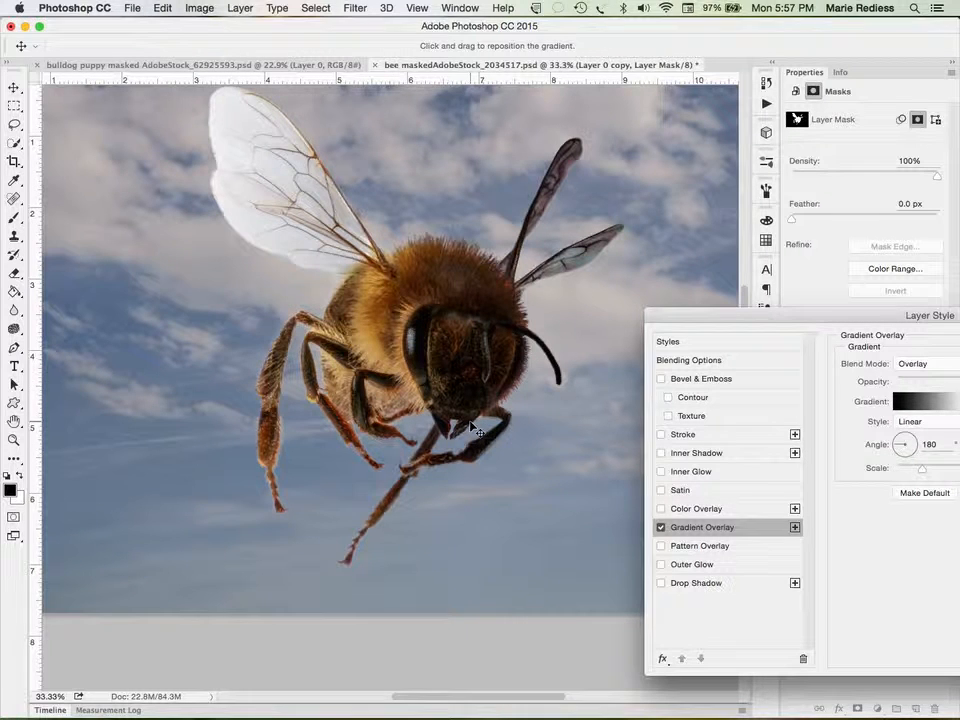
drag(726, 315, 688, 277)
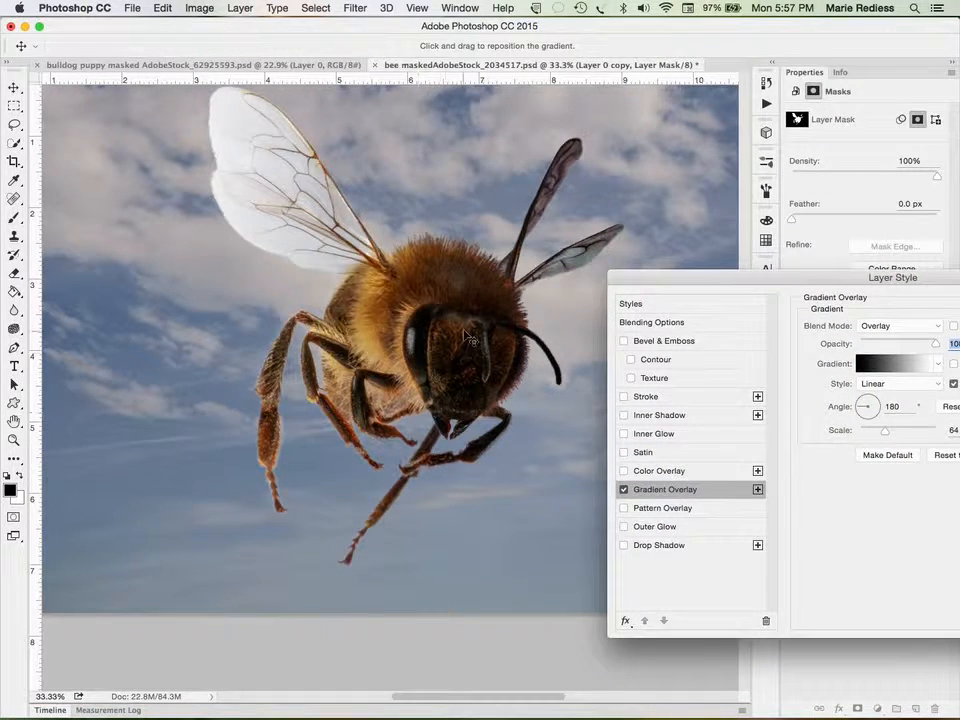
click(456, 348)
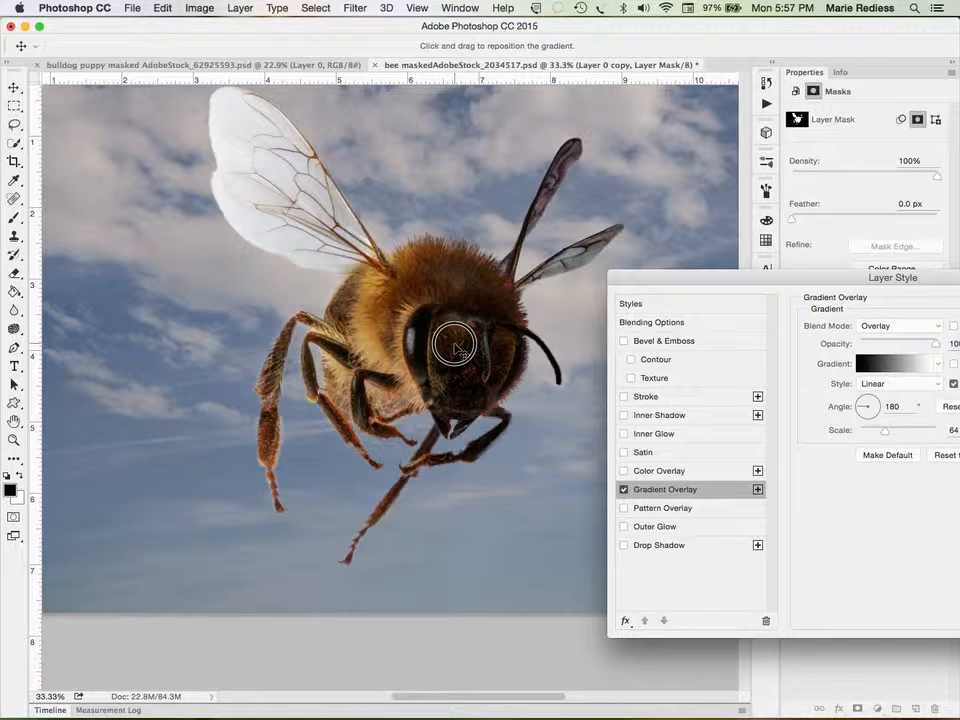
drag(455, 344, 550, 358)
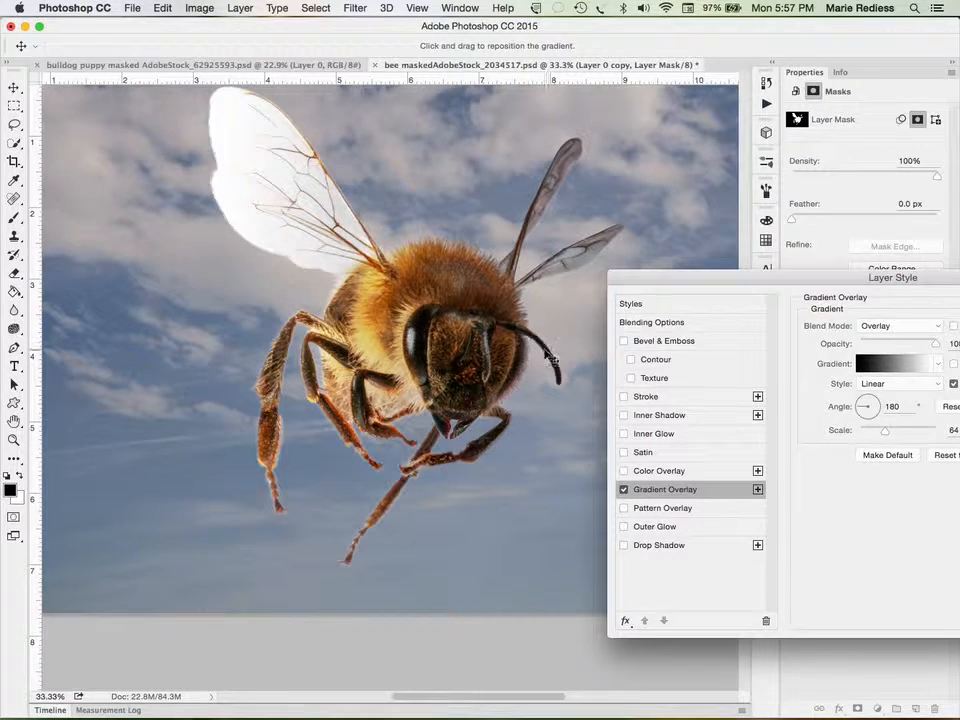
- Increase the gradient's scale and shift it sideways while in Normal blend mode, and restore the Overlay mode
click(905, 327)
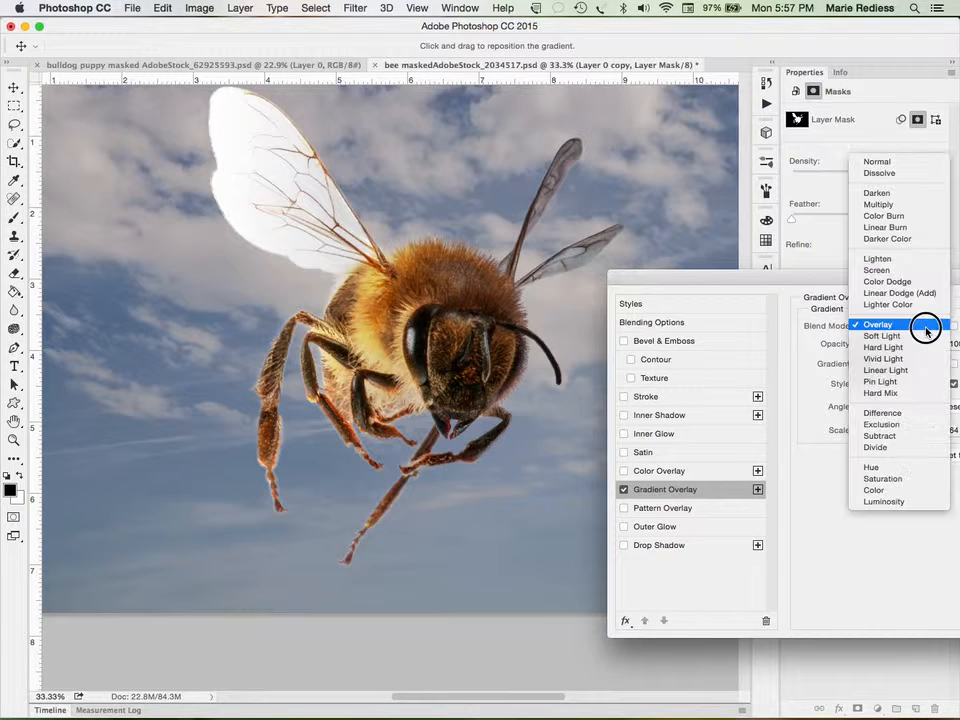
click(926, 158)
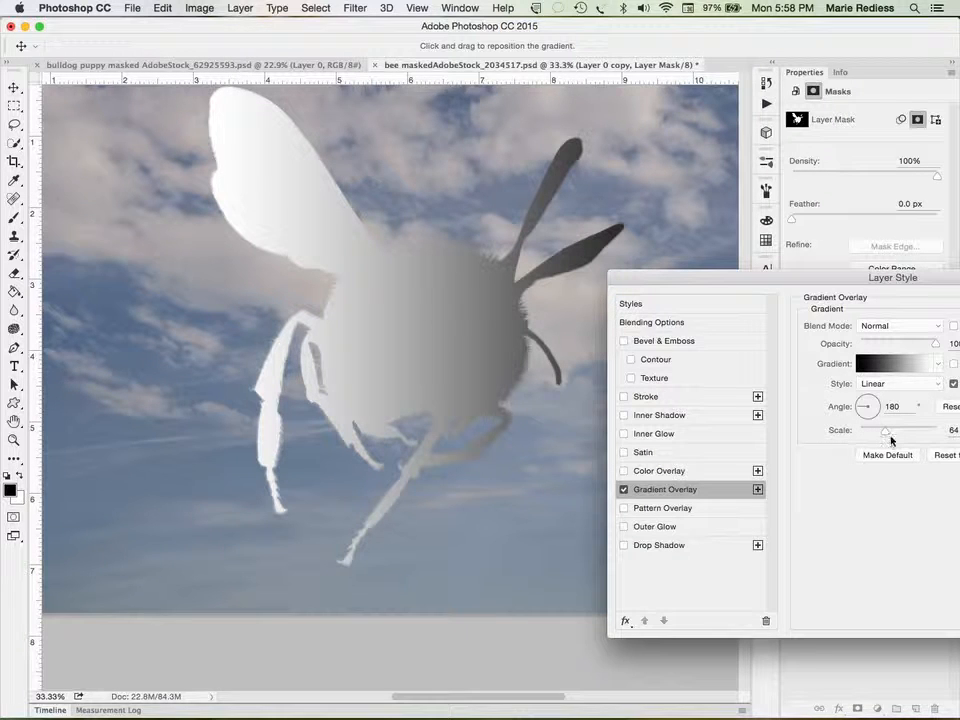
drag(888, 437, 910, 435)
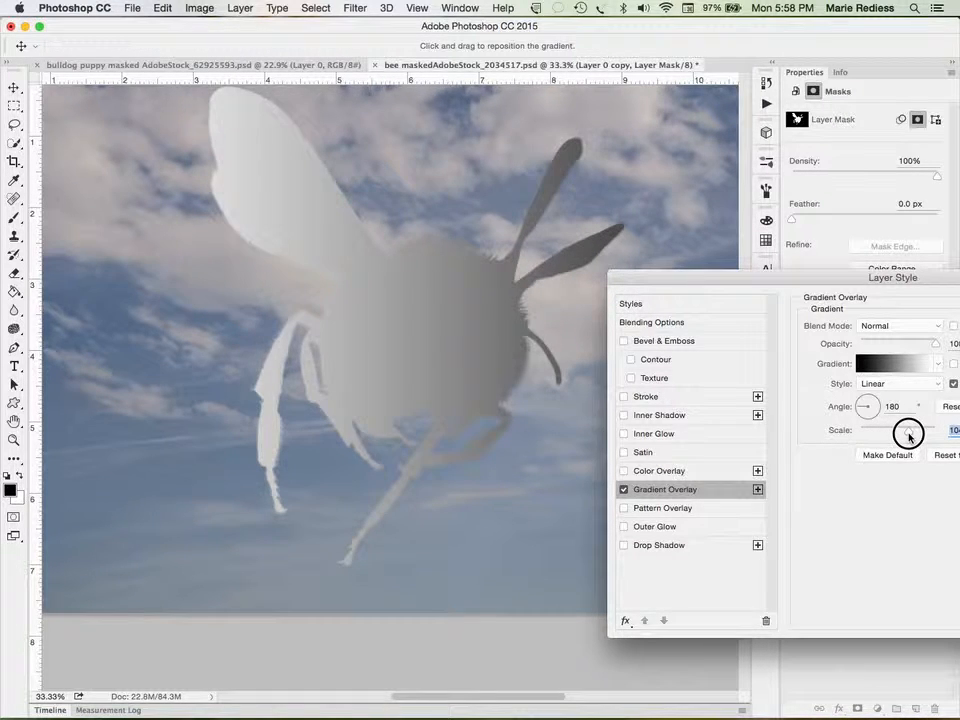
drag(465, 328, 514, 336)
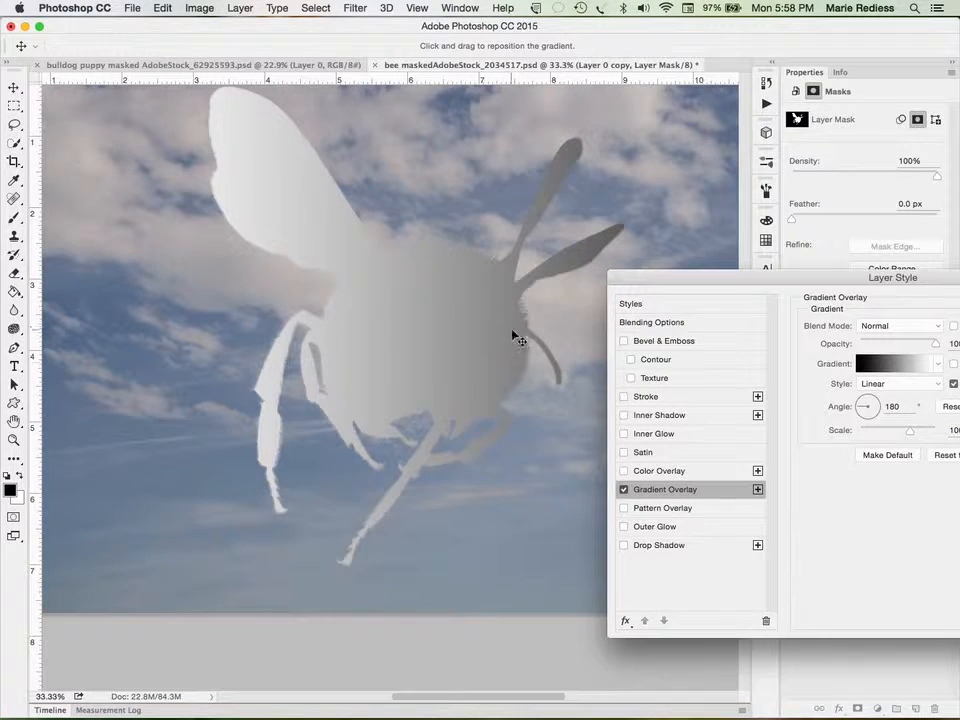
click(921, 326)
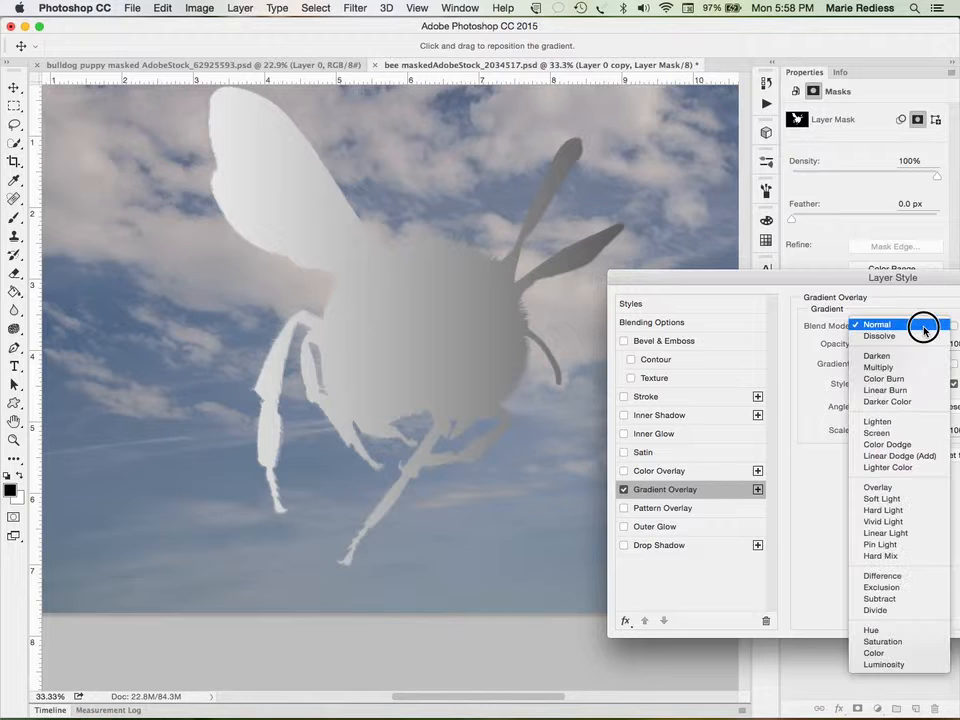
click(910, 487)
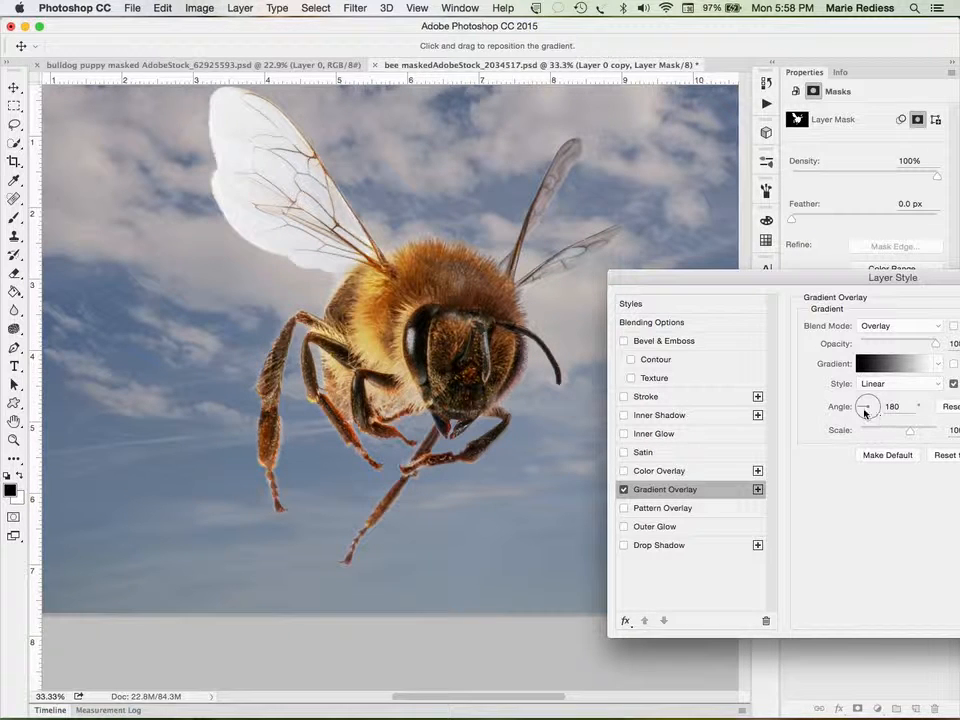
- Try gradient angles of -90° and 90°, repositioning the gradient vertically over the bee for each
drag(858, 412, 869, 422)
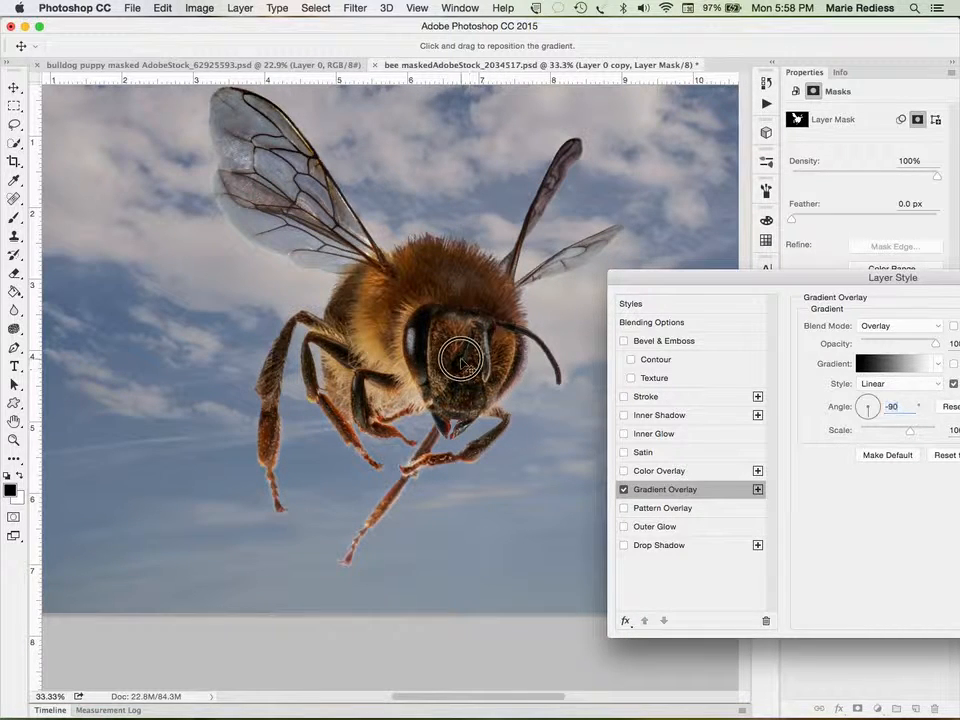
mouse_move(460, 340)
mouse_down()
mouse_move(450, 279)
mouse_move(458, 285)
mouse_up()
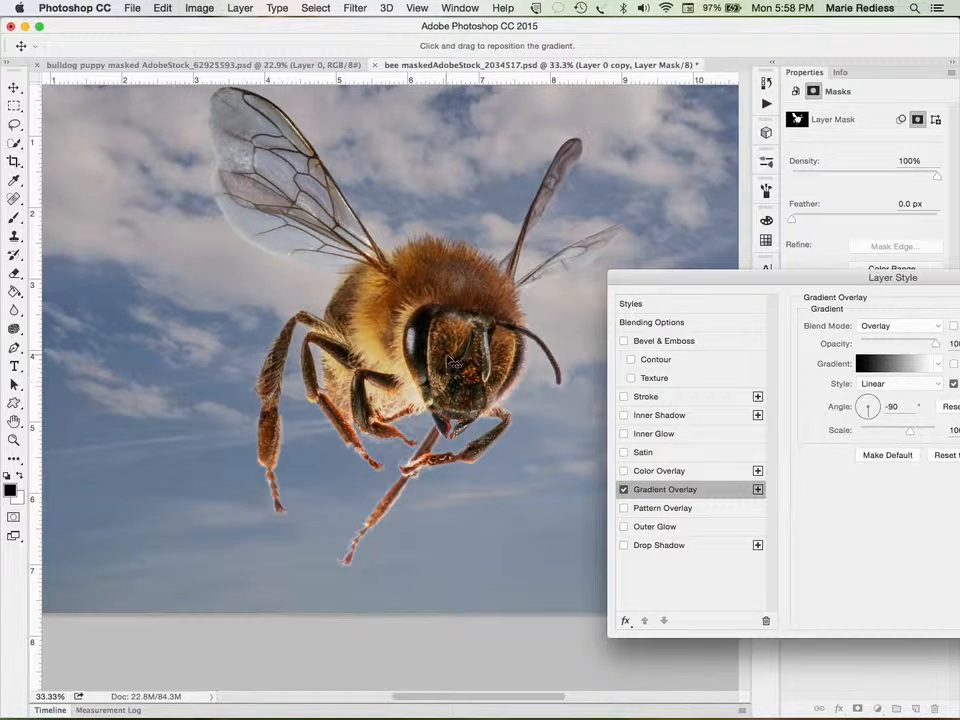
drag(447, 354, 448, 345)
mouse_move(866, 407)
mouse_down()
mouse_move(855, 407)
mouse_move(867, 393)
mouse_up()
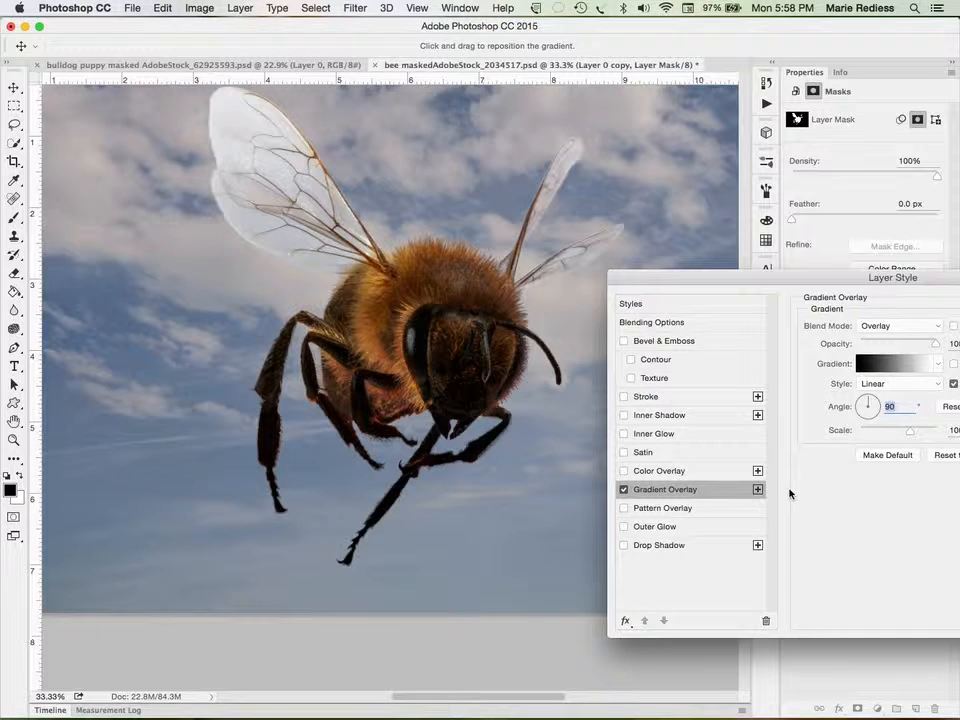
mouse_move(470, 324)
mouse_down()
mouse_move(456, 326)
mouse_move(458, 388)
mouse_up()
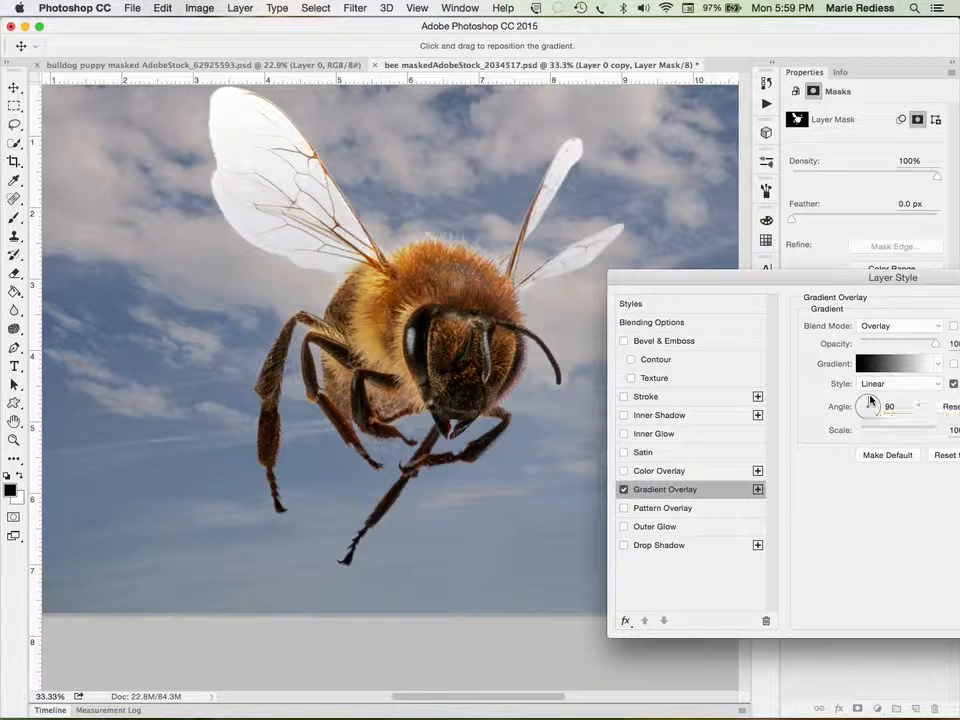
- Try a gradient angle of 0°, repositioning the gradient horizontally across the bee
mouse_move(870, 400)
mouse_down()
mouse_move(870, 392)
mouse_move(882, 410)
mouse_up()
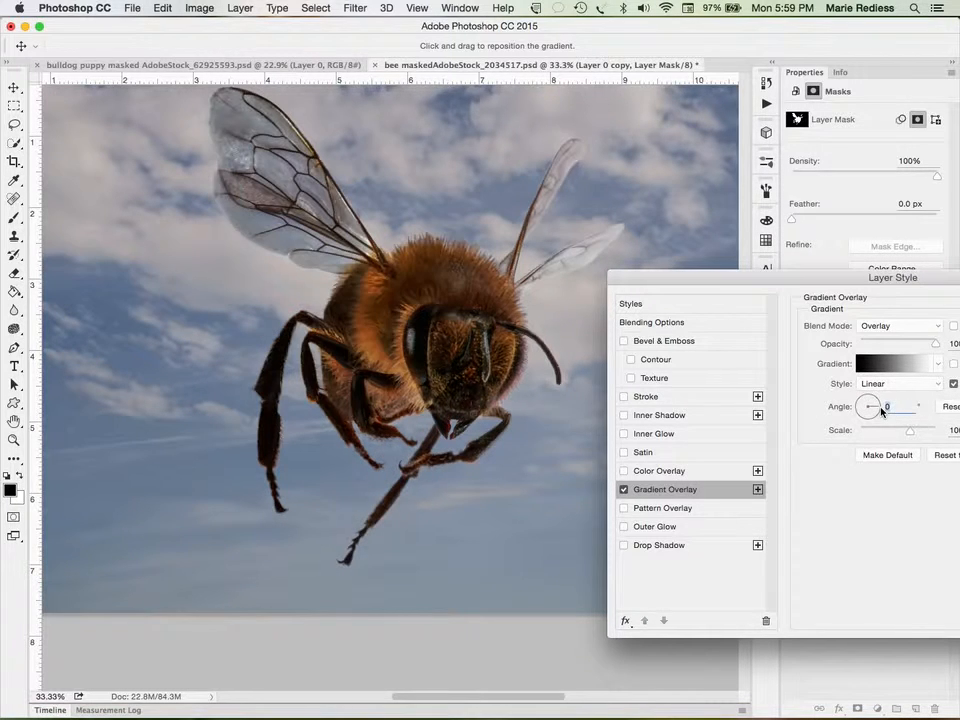
drag(483, 357, 283, 382)
mouse_move(405, 377)
mouse_down()
mouse_move(437, 354)
mouse_move(450, 354)
mouse_move(445, 372)
mouse_move(489, 356)
mouse_move(424, 369)
mouse_move(446, 356)
mouse_move(436, 373)
mouse_move(435, 355)
mouse_up()
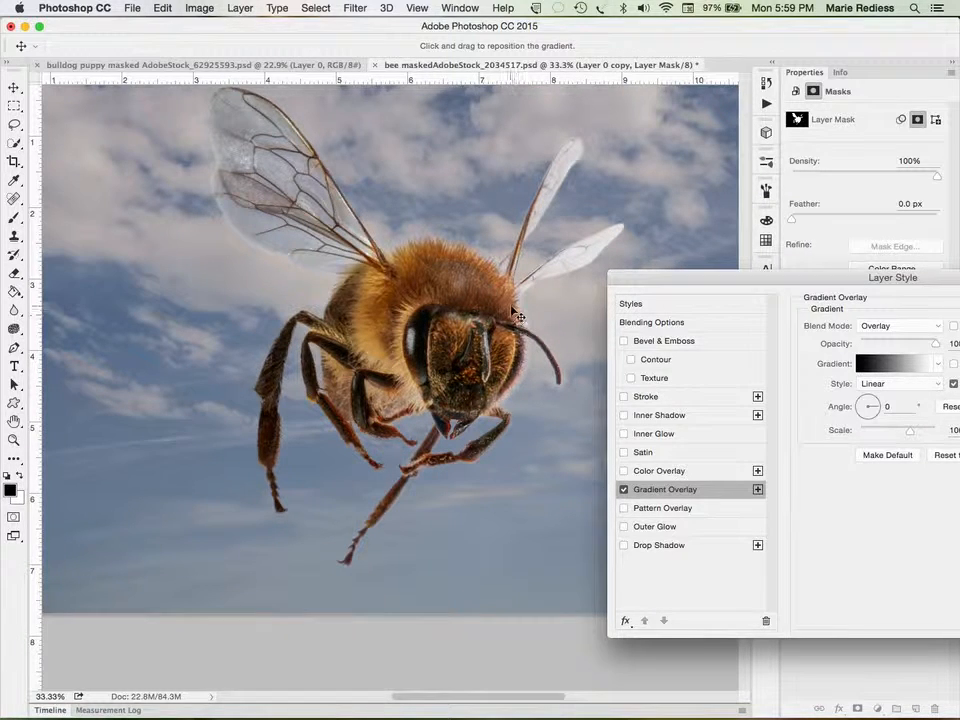
- Set the gradient's angle to 180°, reposition it over the bee, and set its scale to 131%
click(857, 410)
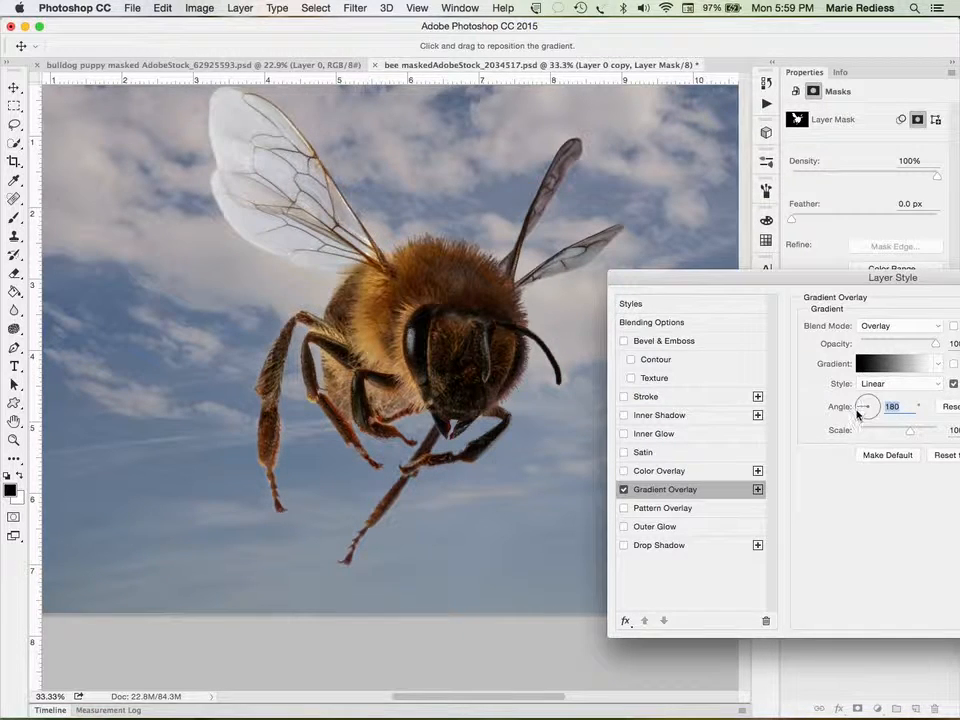
mouse_move(475, 361)
mouse_down()
mouse_move(604, 343)
mouse_move(497, 340)
mouse_move(445, 322)
mouse_move(458, 342)
mouse_up()
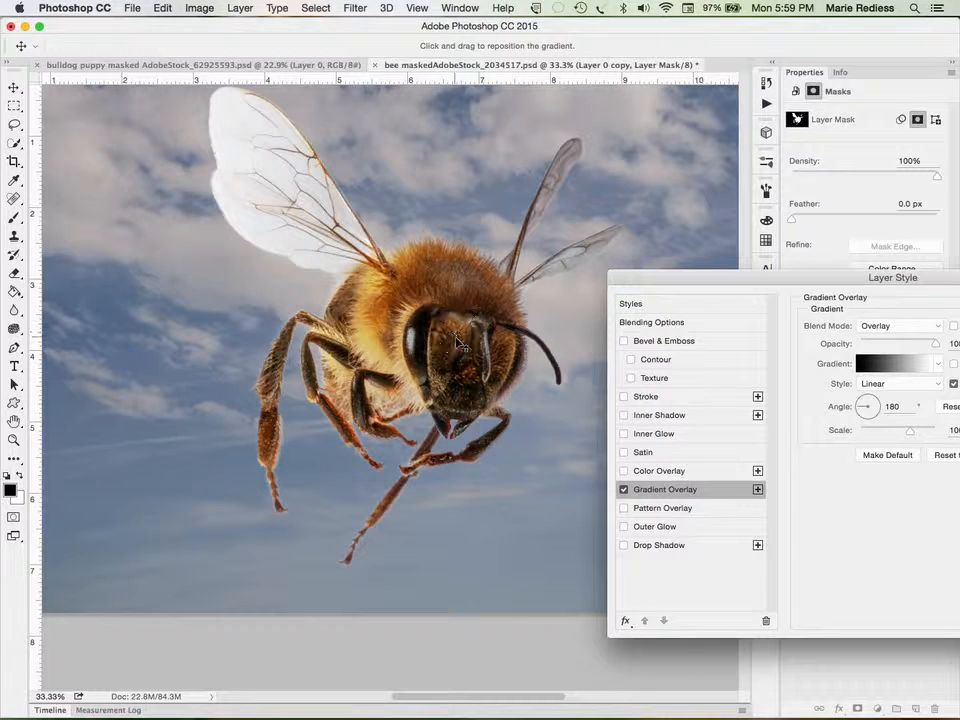
click(915, 435)
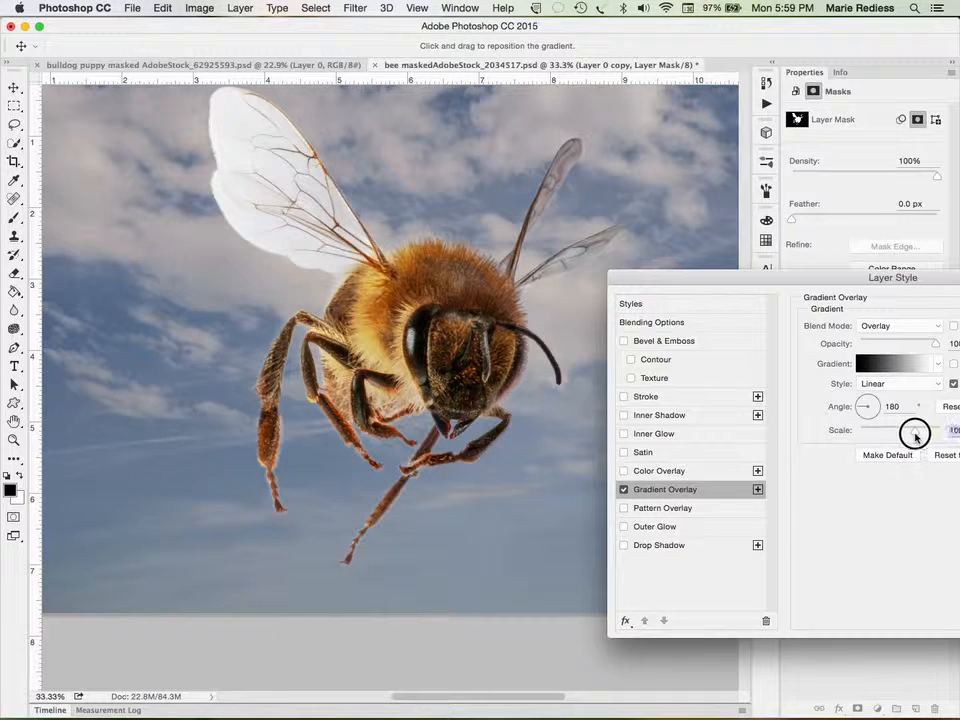
drag(915, 435, 926, 432)
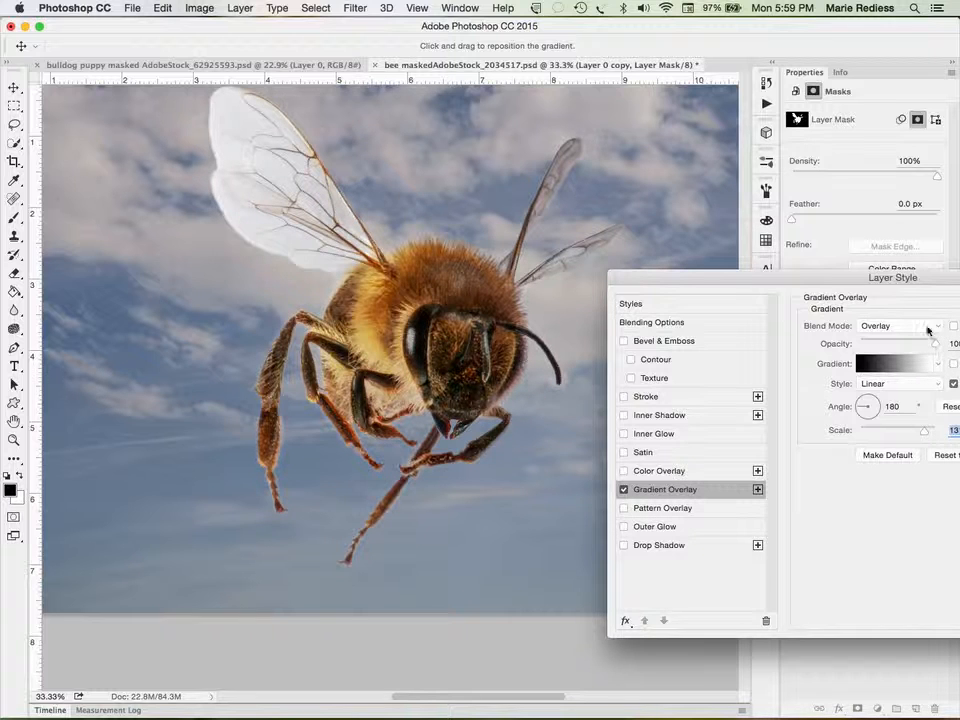
- Change the Gradient Overlay's blend mode to Soft Light and apply the layer style
drag(926, 328, 921, 334)
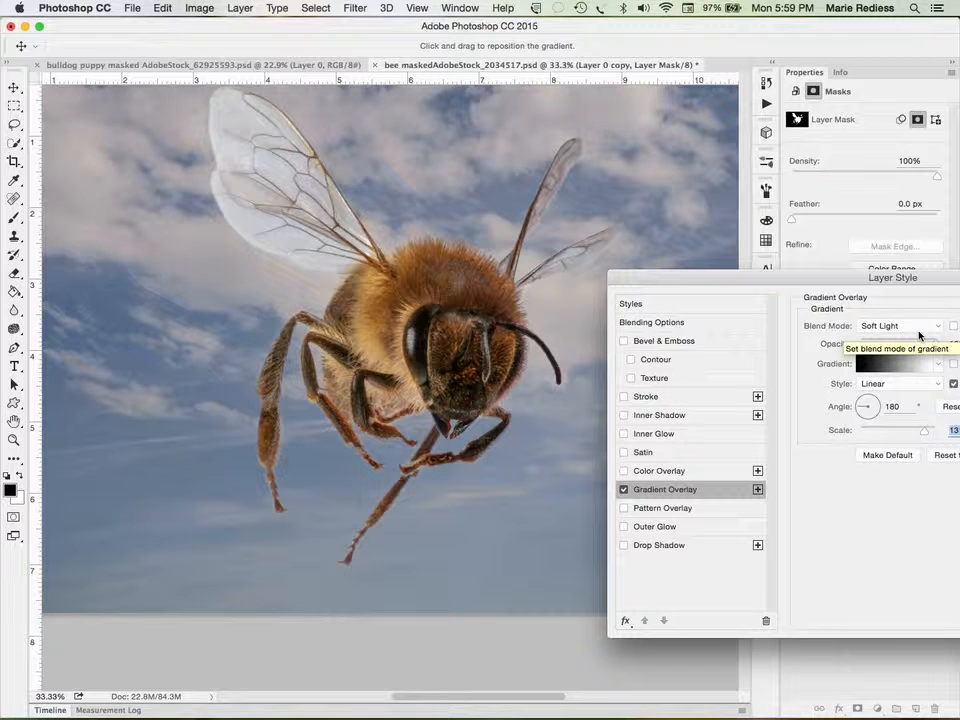
click(918, 332)
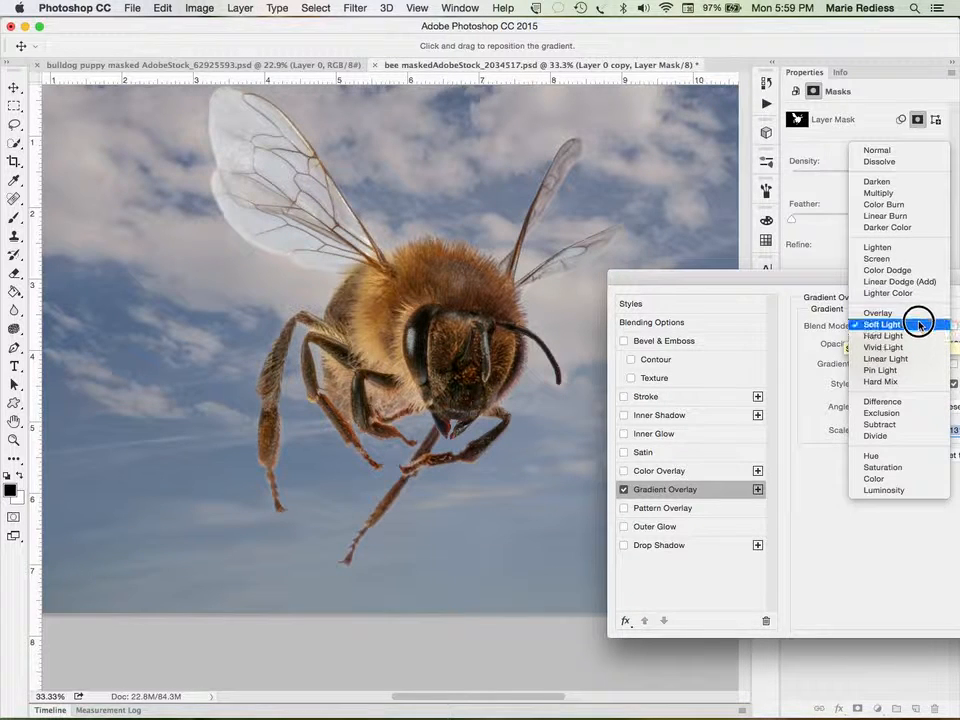
click(916, 324)
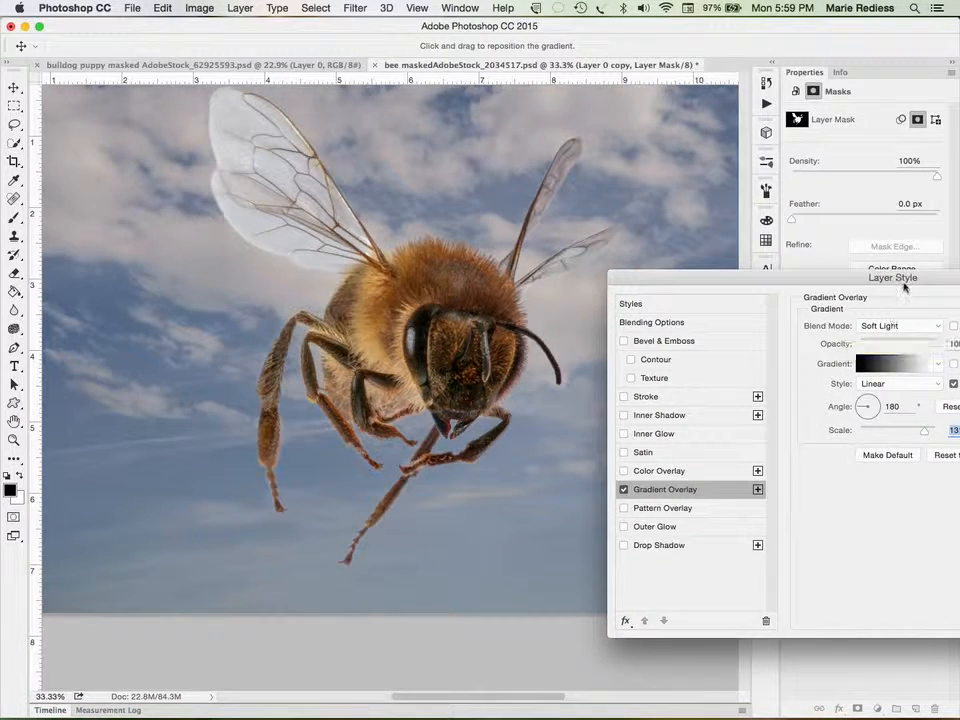
drag(903, 278, 698, 405)
click(920, 435)
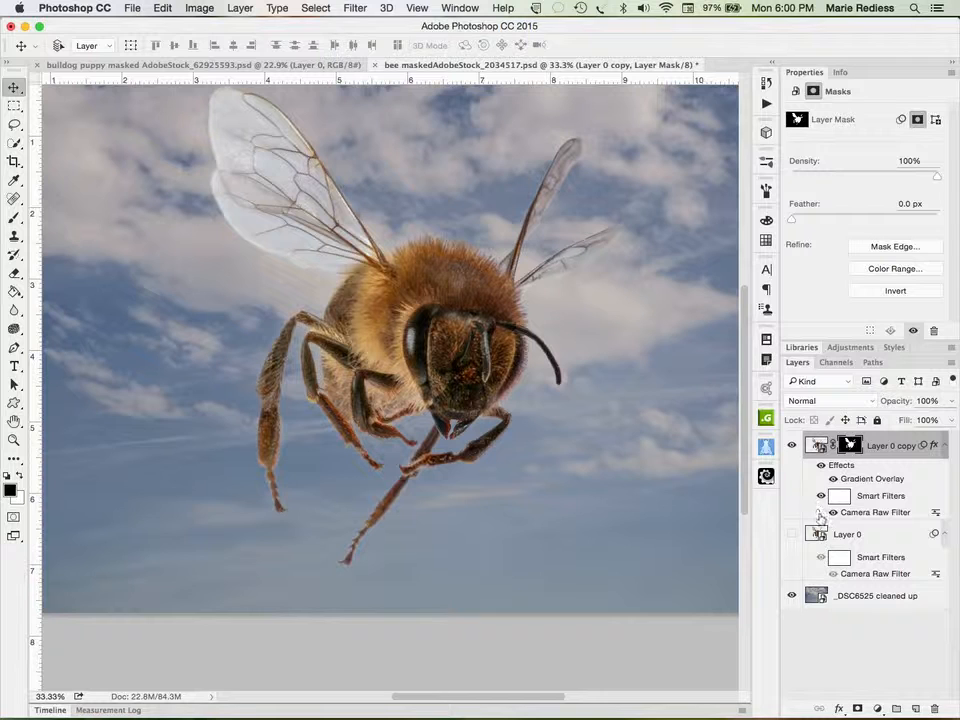
- Toggle the Gradient Overlay effect's visibility on Layer 0 copy to compare the bee with and without it
click(834, 479)
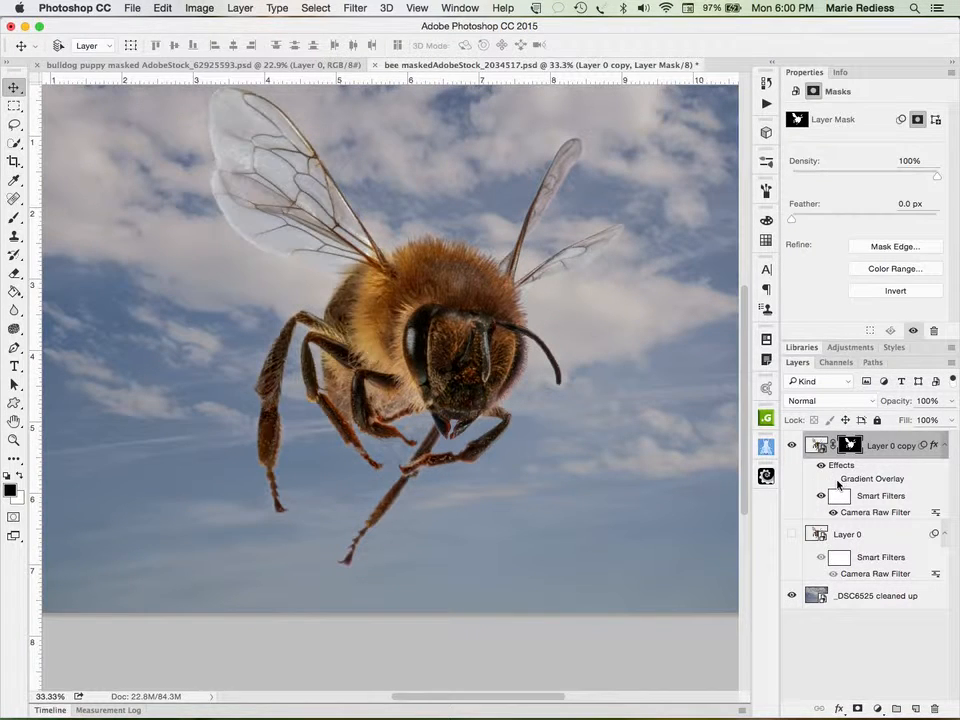
click(835, 480)
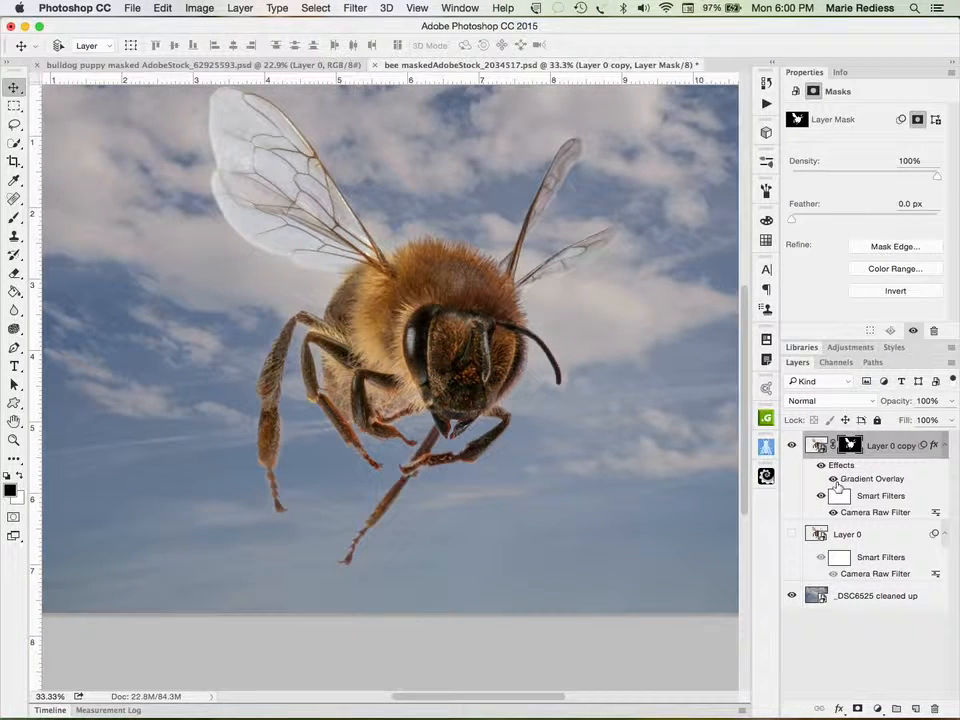
click(836, 481)
click(835, 480)
- Reopen Layer 0 copy's Gradient Overlay settings, set the blend mode to Overlay, and apply the change
double_click(860, 478)
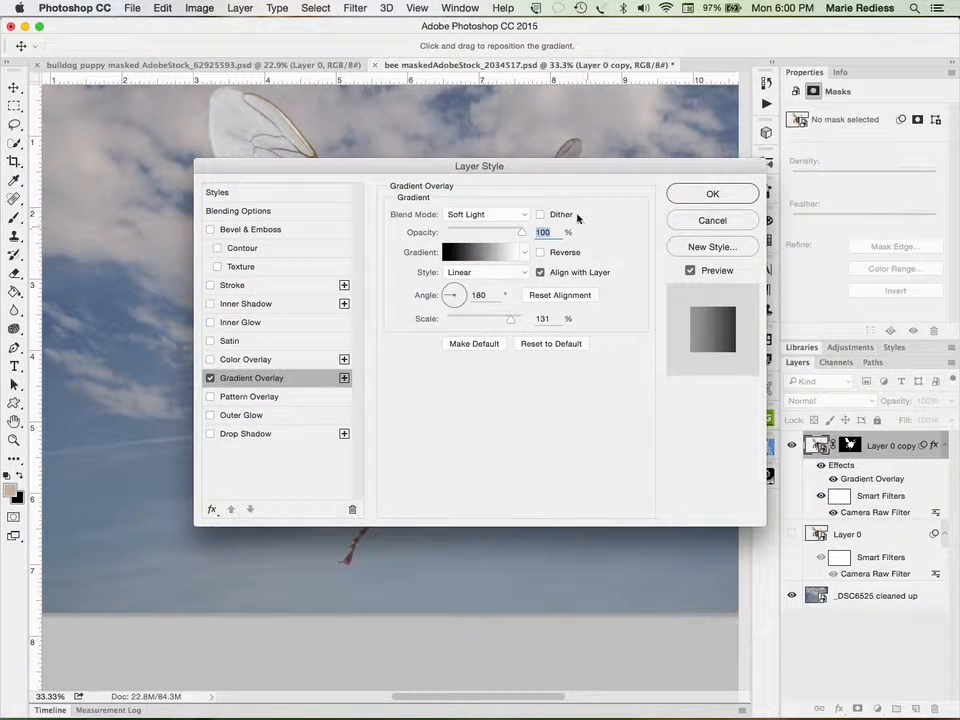
drag(536, 165, 782, 410)
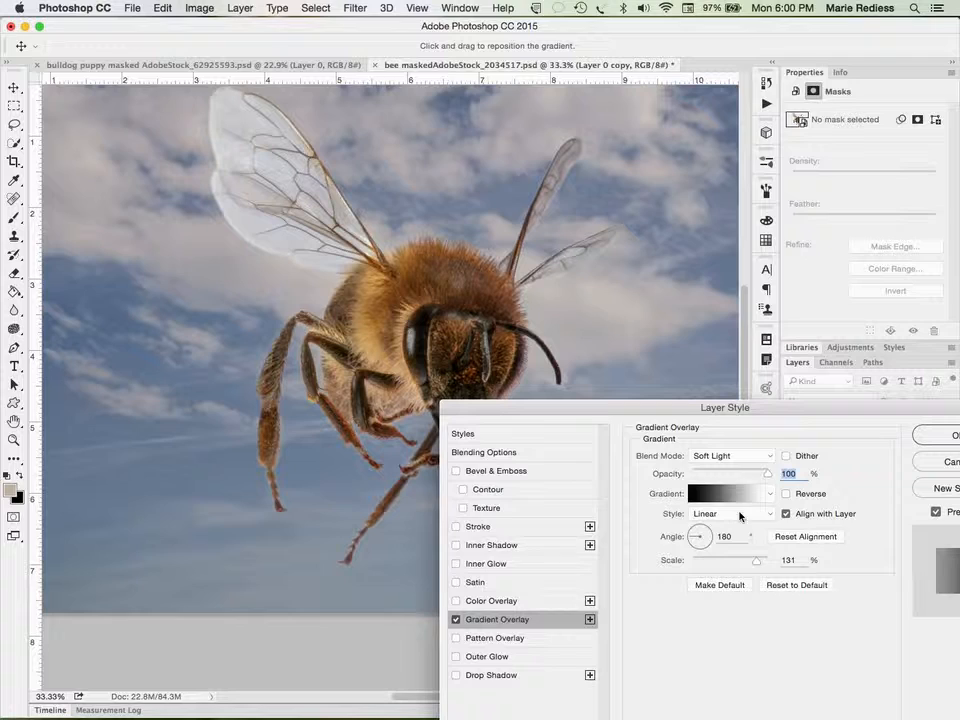
click(742, 459)
click(739, 440)
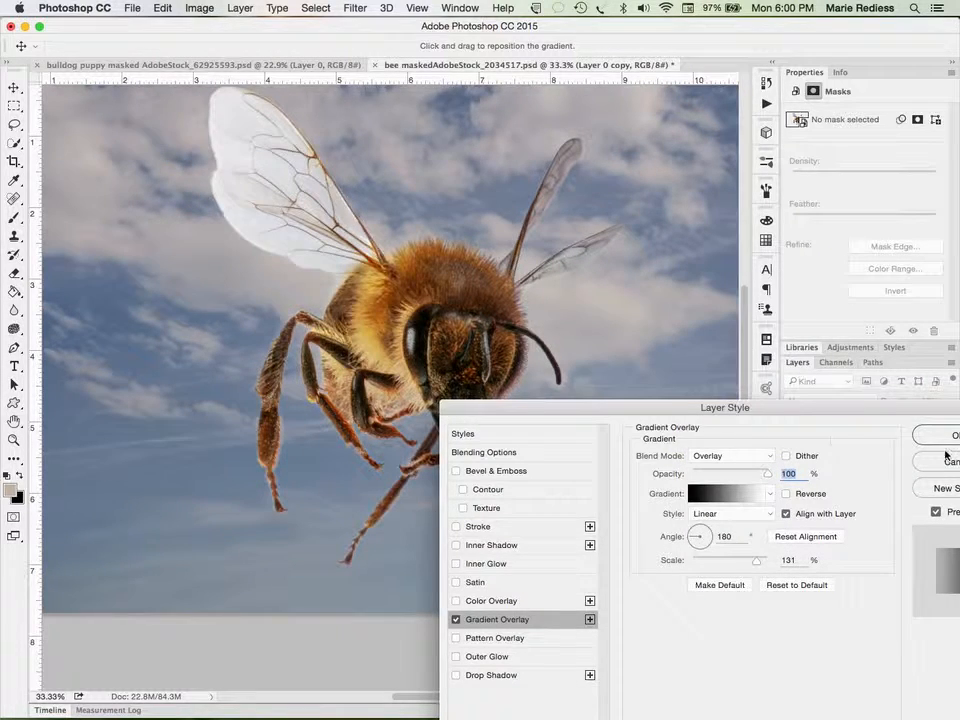
click(940, 436)
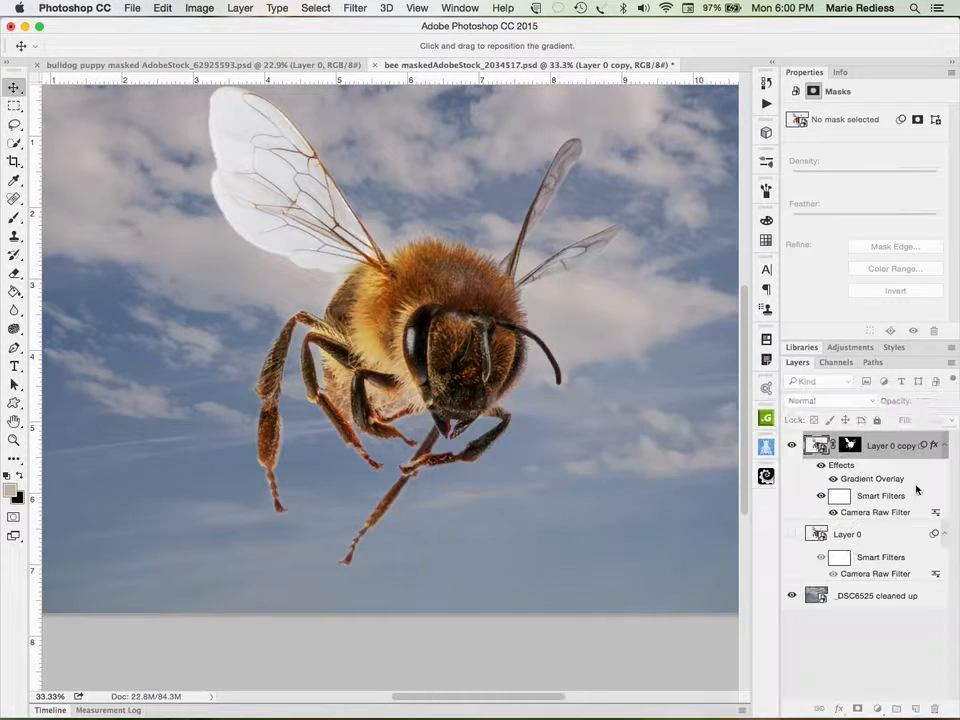
- Lower the Gradient Overlay's opacity on Layer 0 copy to 66% and toggle the effect to compare the bee with and without it
click(833, 480)
click(833, 480)
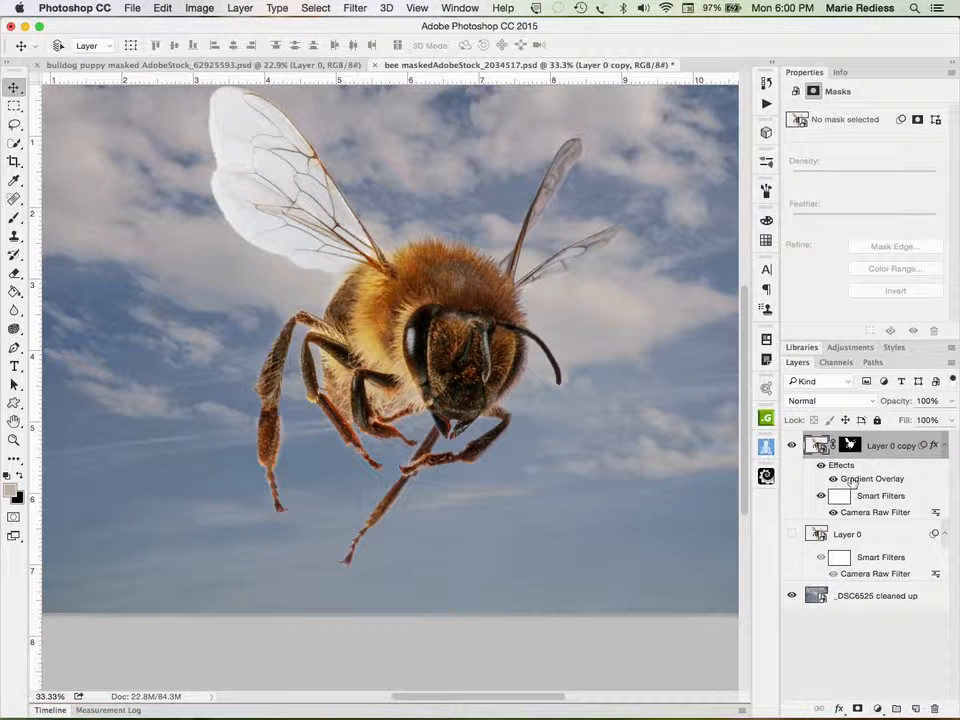
double_click(850, 481)
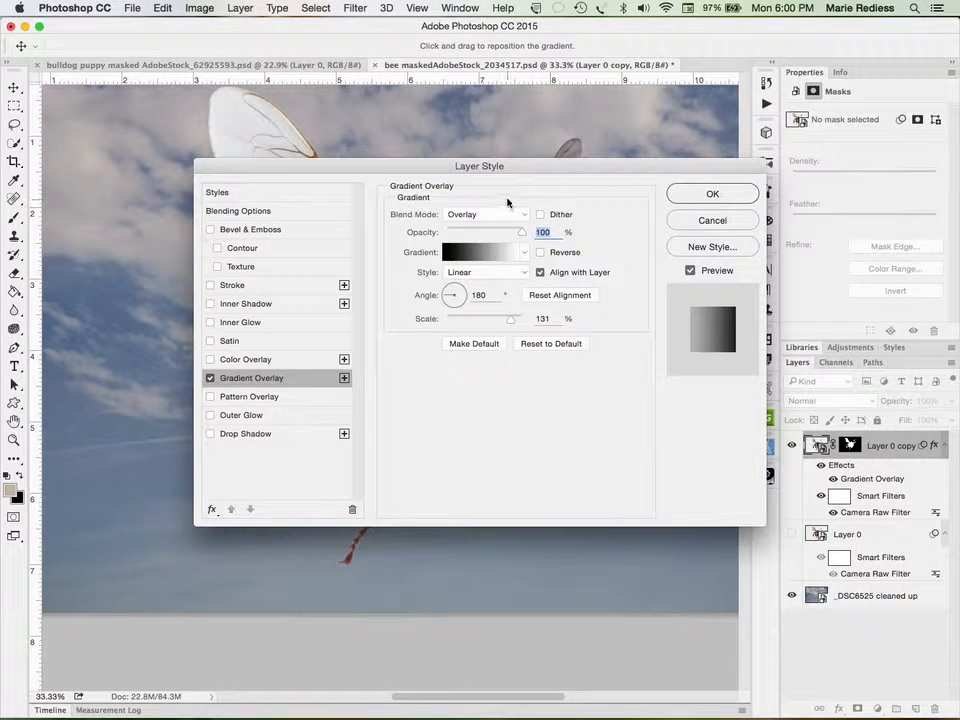
drag(516, 165, 652, 371)
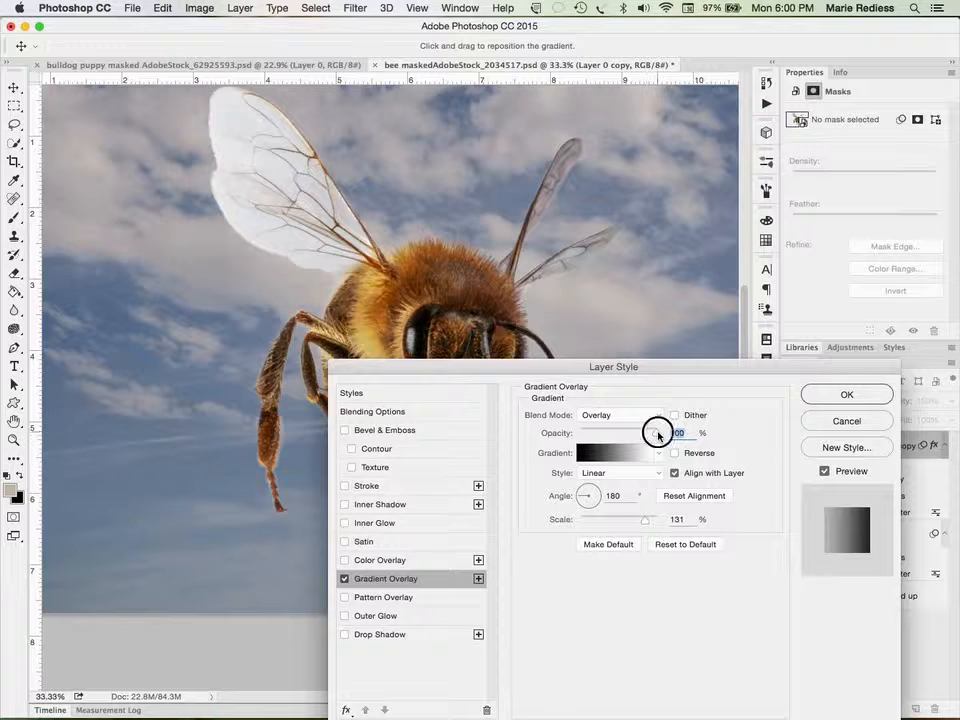
drag(655, 432, 628, 434)
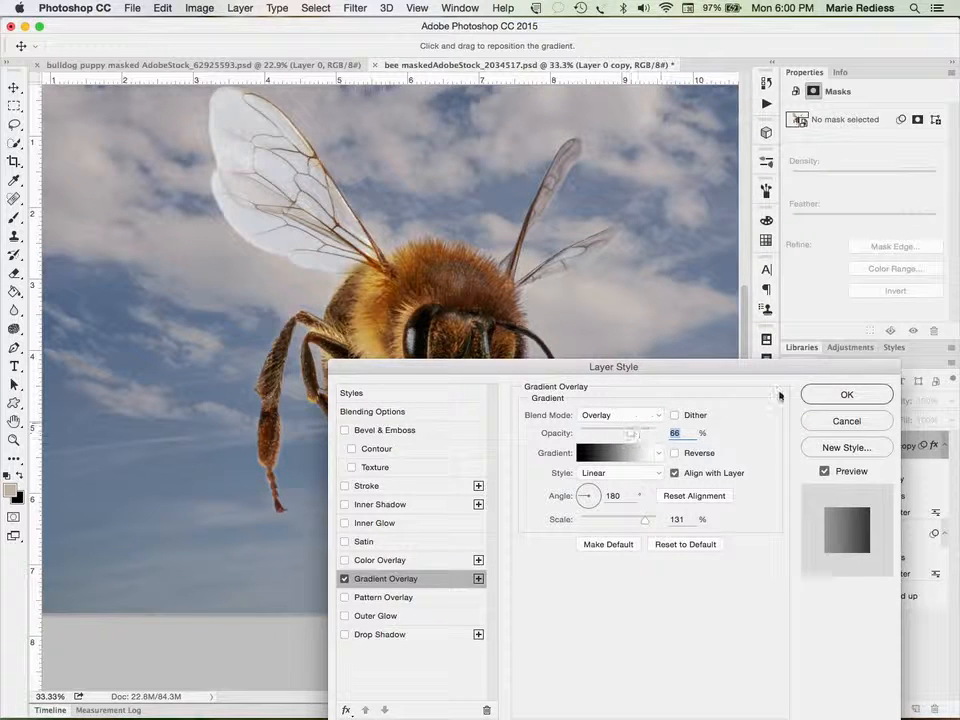
click(838, 394)
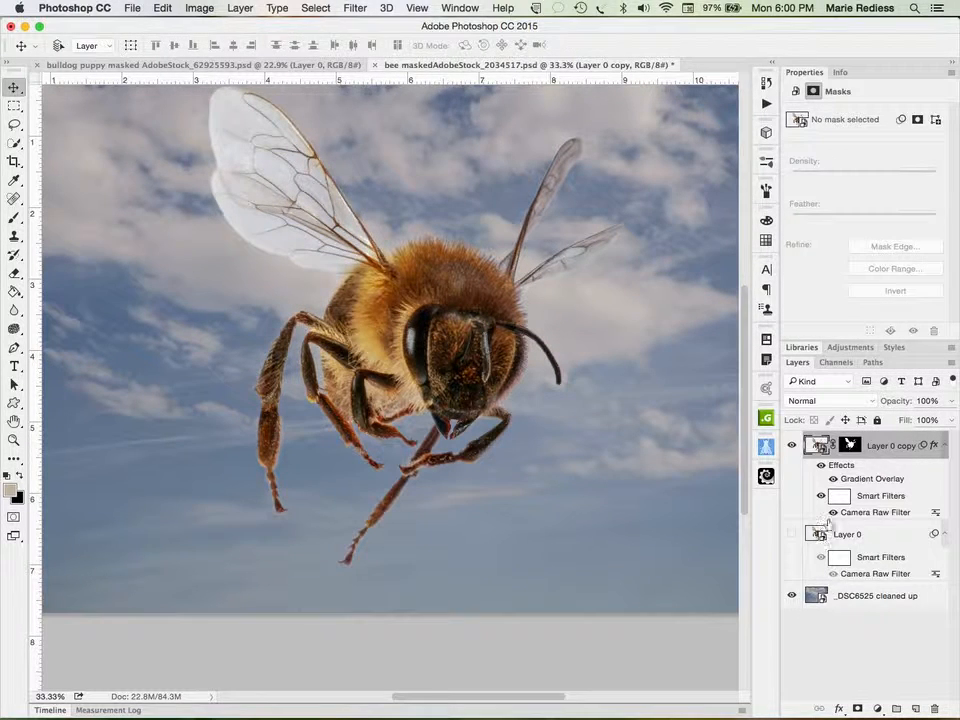
click(834, 480)
click(834, 480)
- Switch to the bulldog puppy document, set Highlights to -90 and Exposure to -0.15 in Layer 0's Camera Raw Filter, and save
click(206, 66)
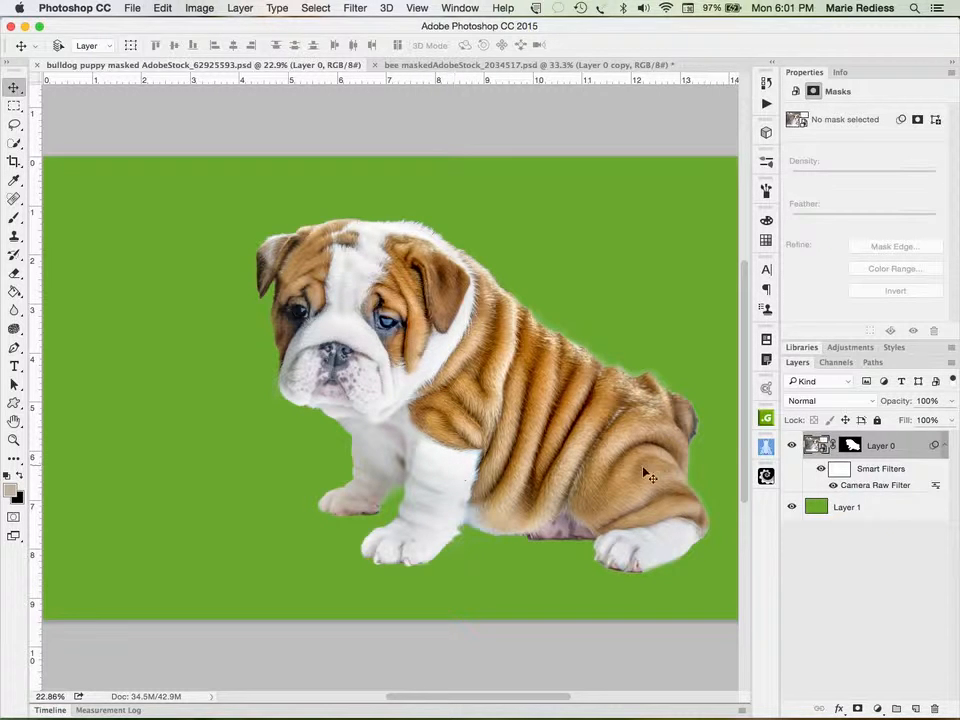
double_click(868, 485)
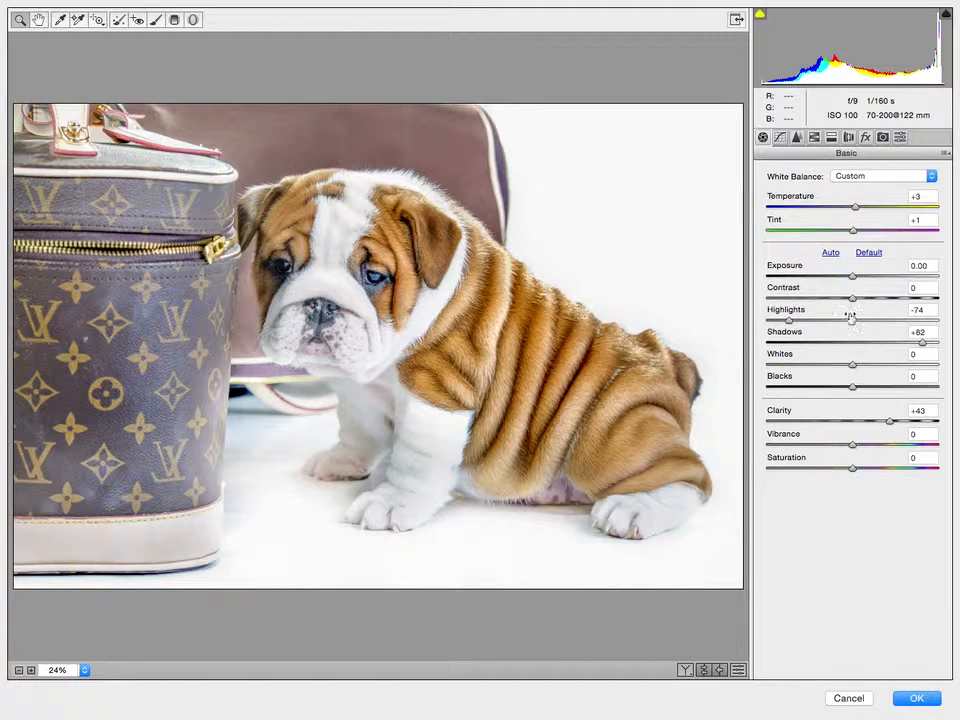
drag(794, 325, 777, 322)
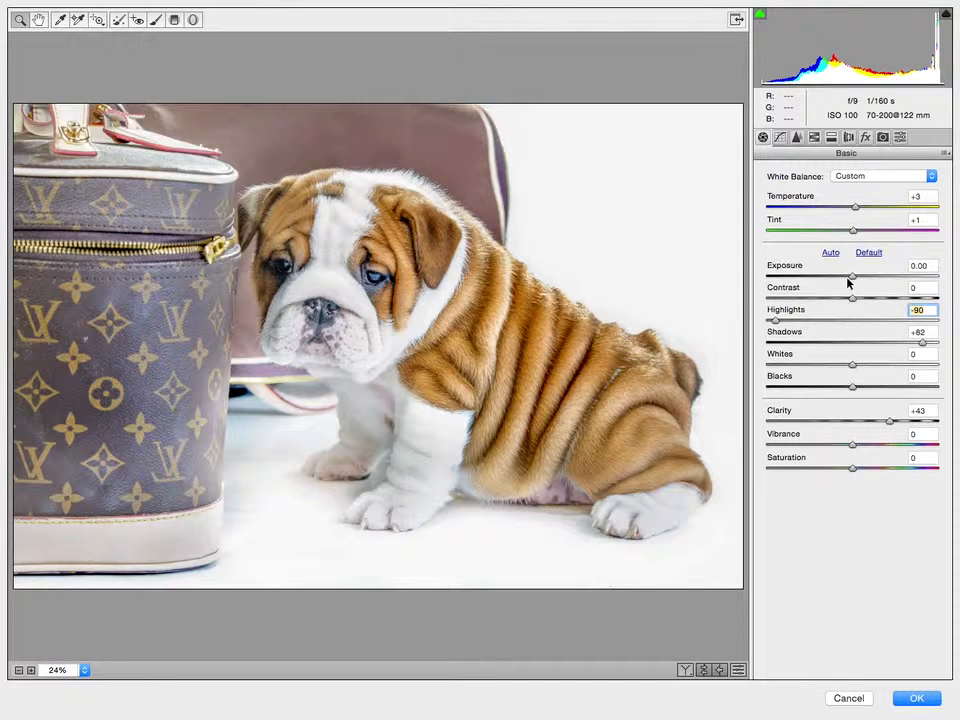
drag(851, 282, 847, 281)
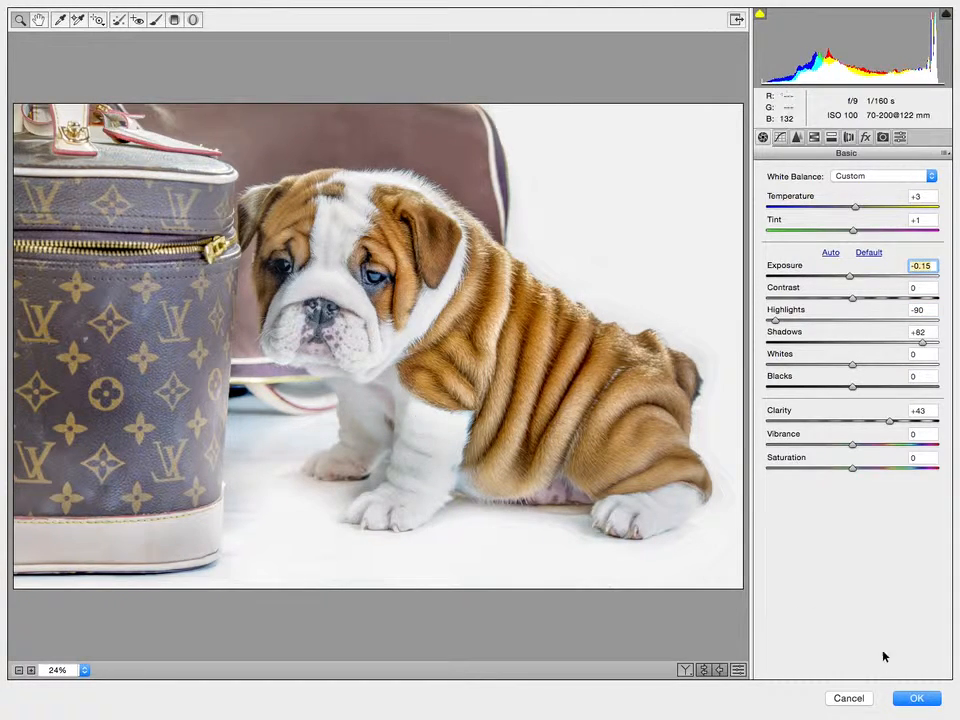
click(913, 697)
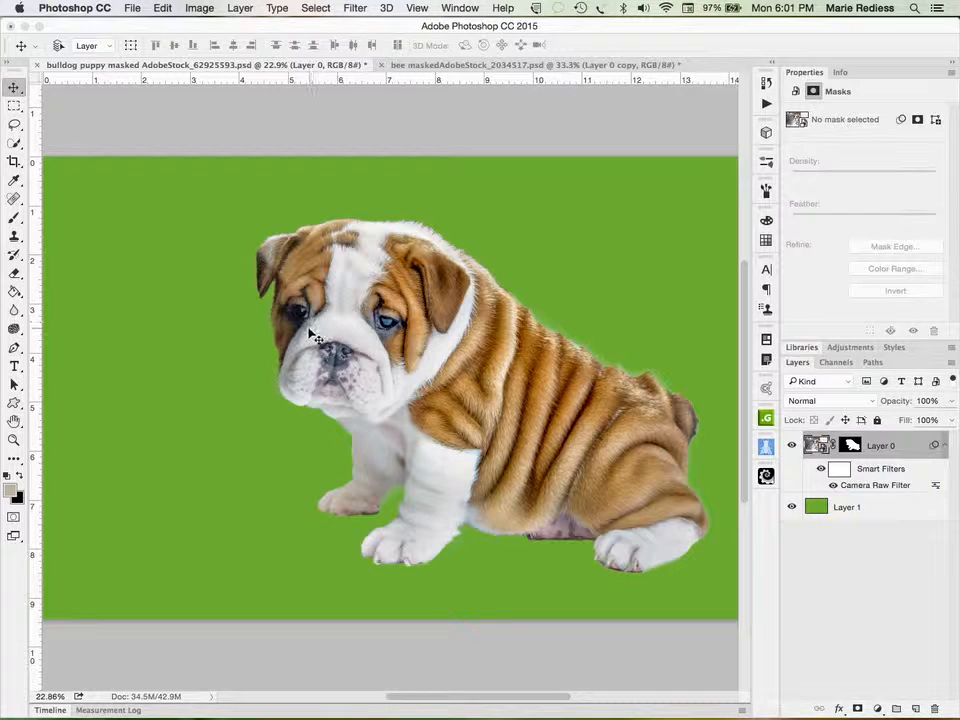
key(super+s)
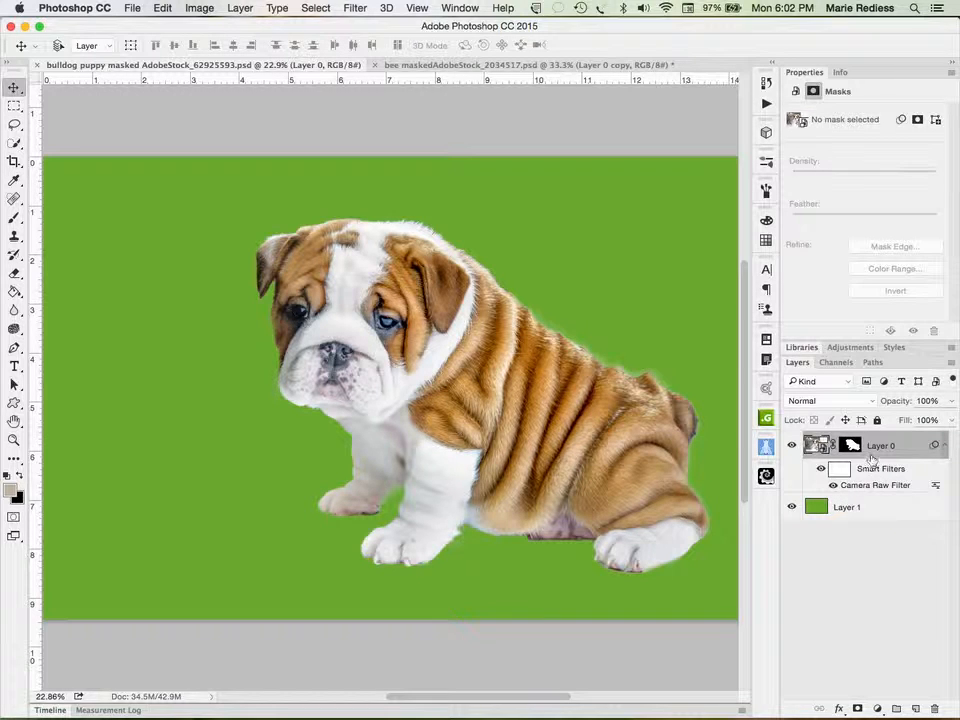
- Try a linear Gradient Overlay on the puppy's Layer 0 with a 66% scale and the Soft Light blend mode
click(836, 708)
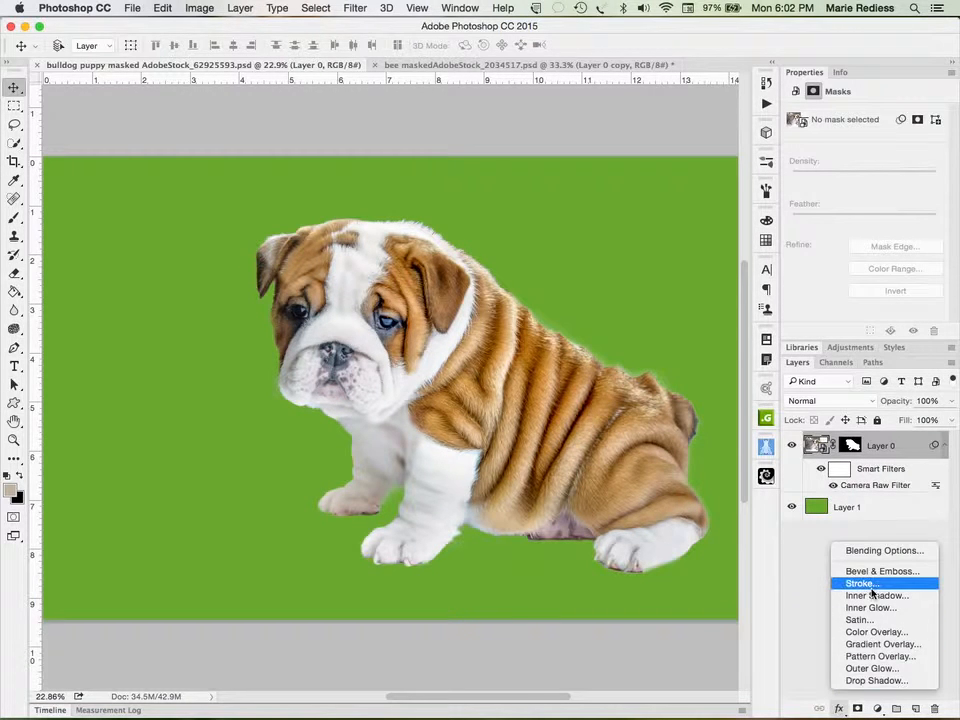
click(853, 645)
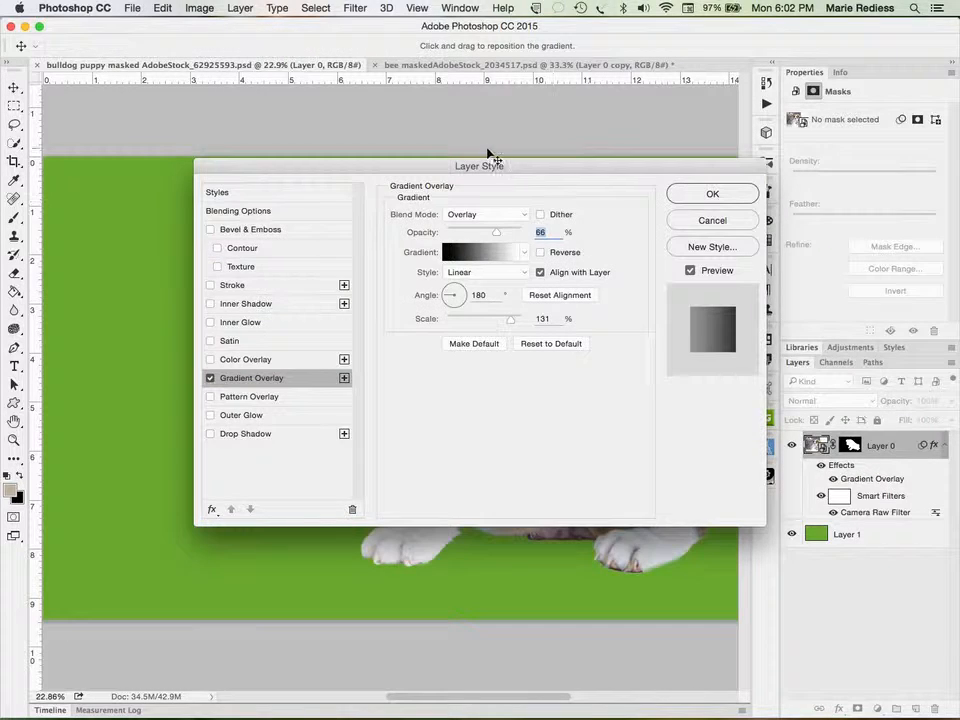
drag(486, 154, 699, 388)
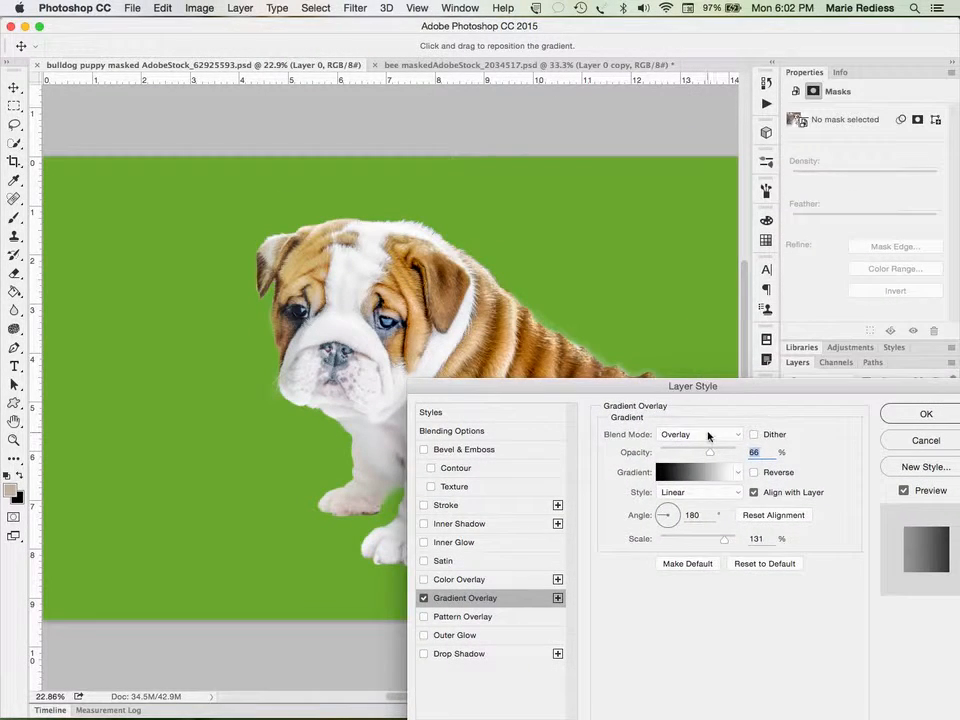
click(705, 434)
click(711, 270)
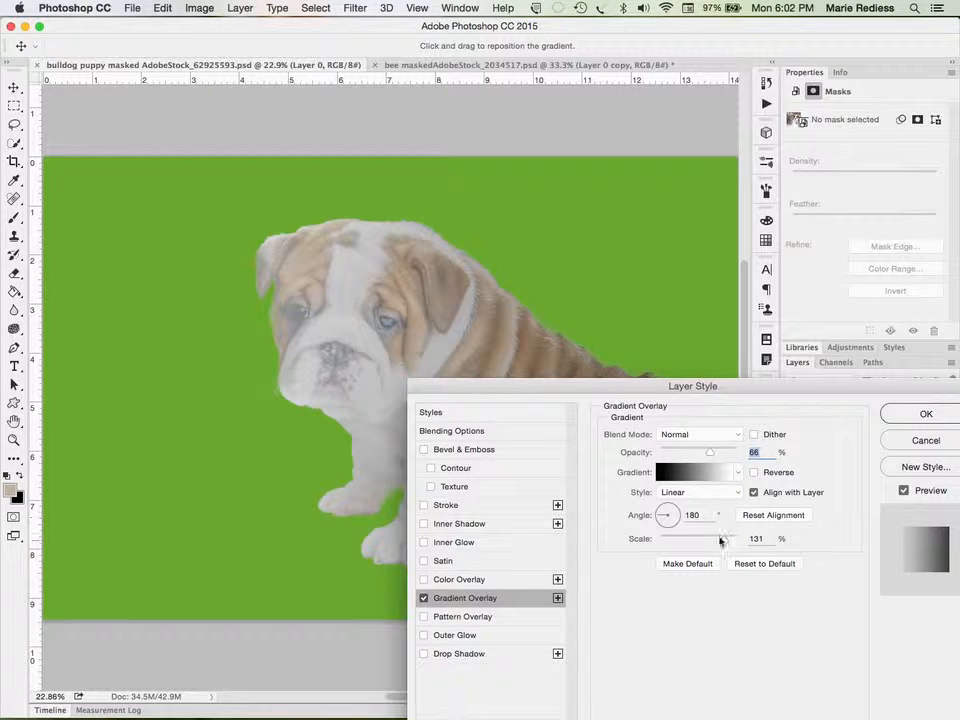
drag(715, 541, 687, 536)
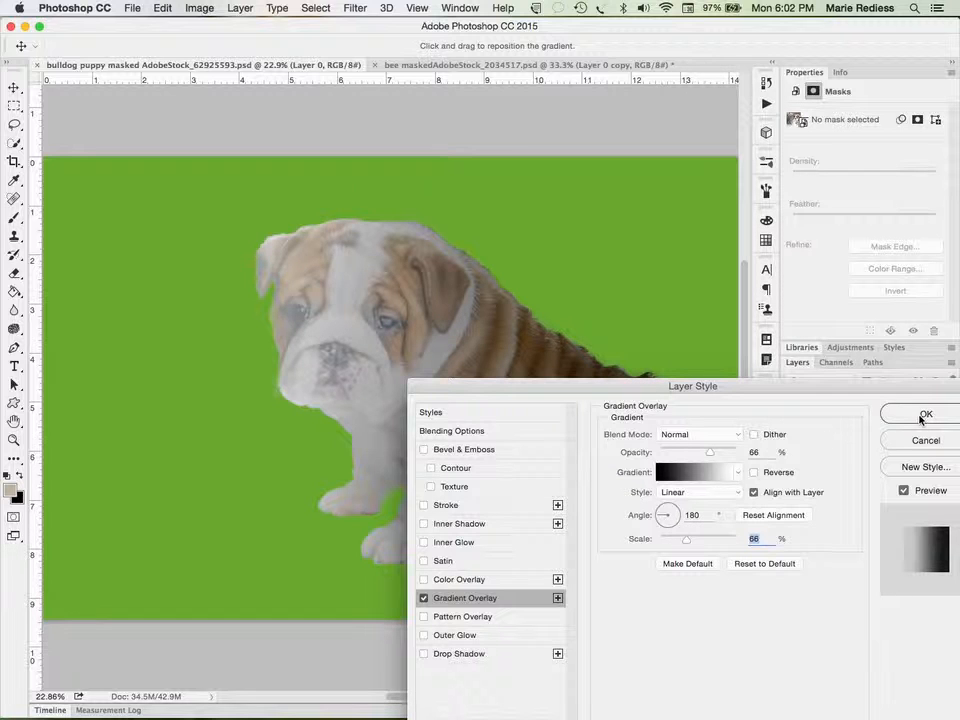
click(707, 434)
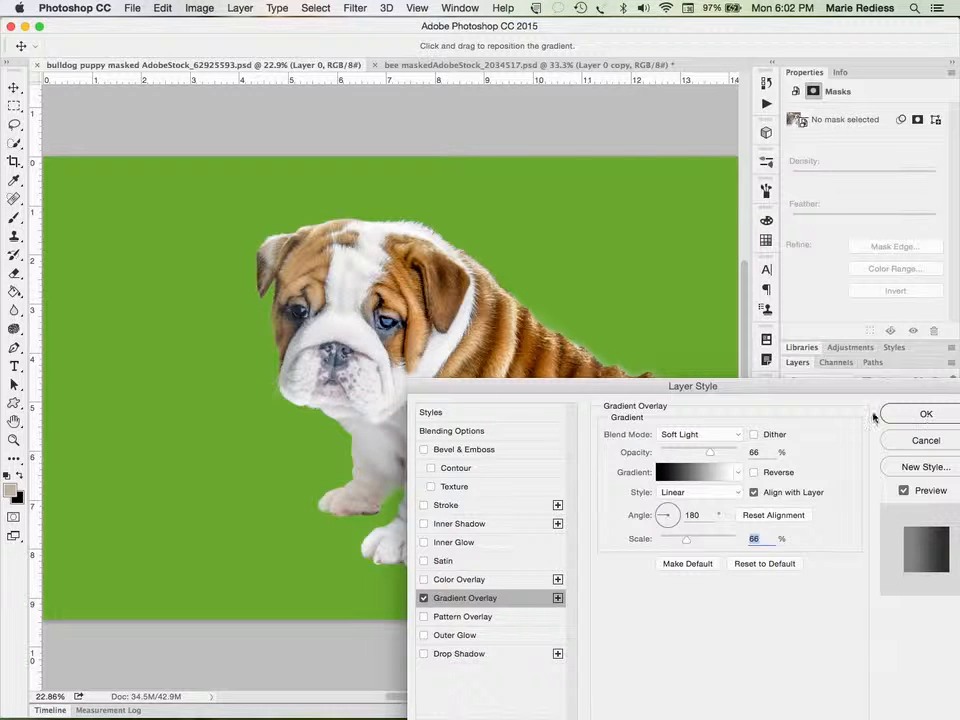
- Try the gradient at 61% opacity, reposition it over the puppy, and cancel the layer style
drag(621, 384, 608, 580)
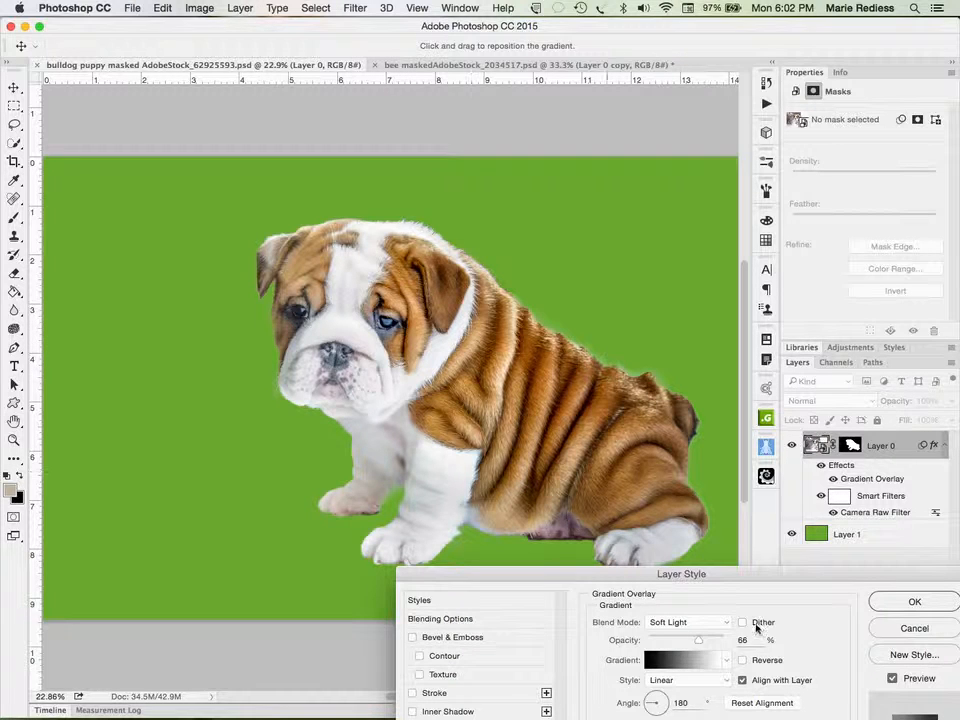
mouse_move(701, 645)
mouse_down()
mouse_move(682, 640)
mouse_move(695, 643)
mouse_move(690, 637)
mouse_up()
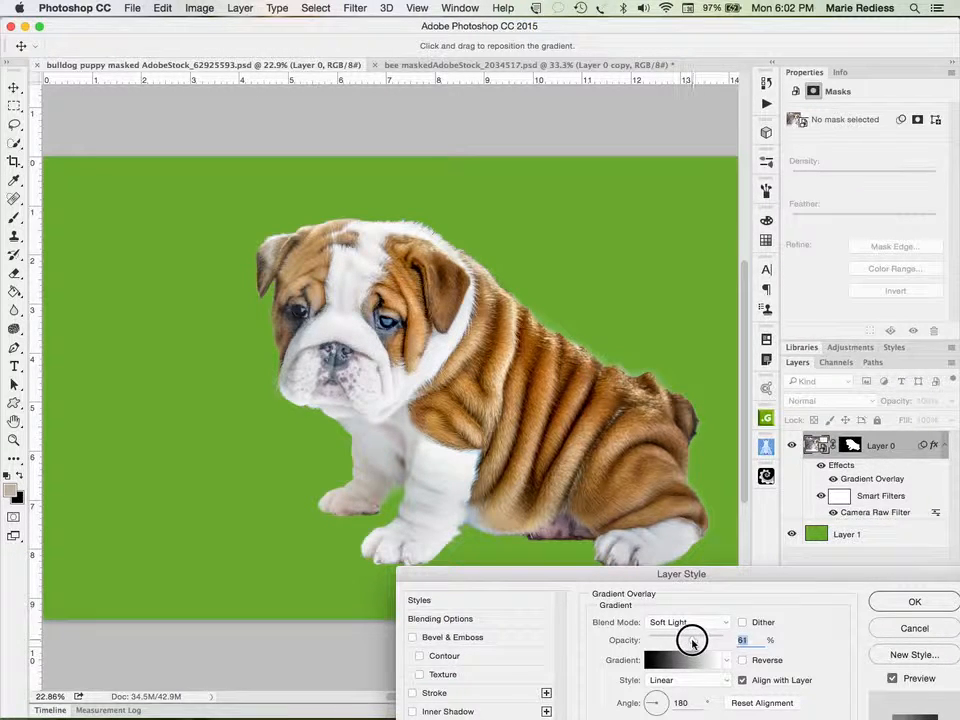
mouse_move(437, 377)
mouse_down()
mouse_move(369, 369)
mouse_move(524, 373)
mouse_up()
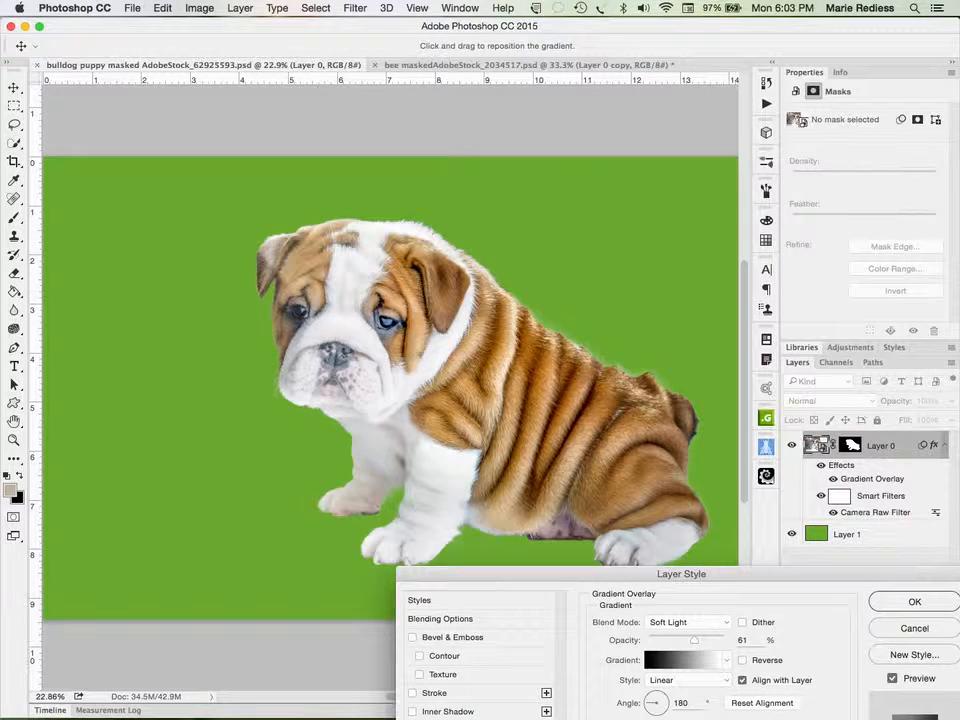
click(936, 630)
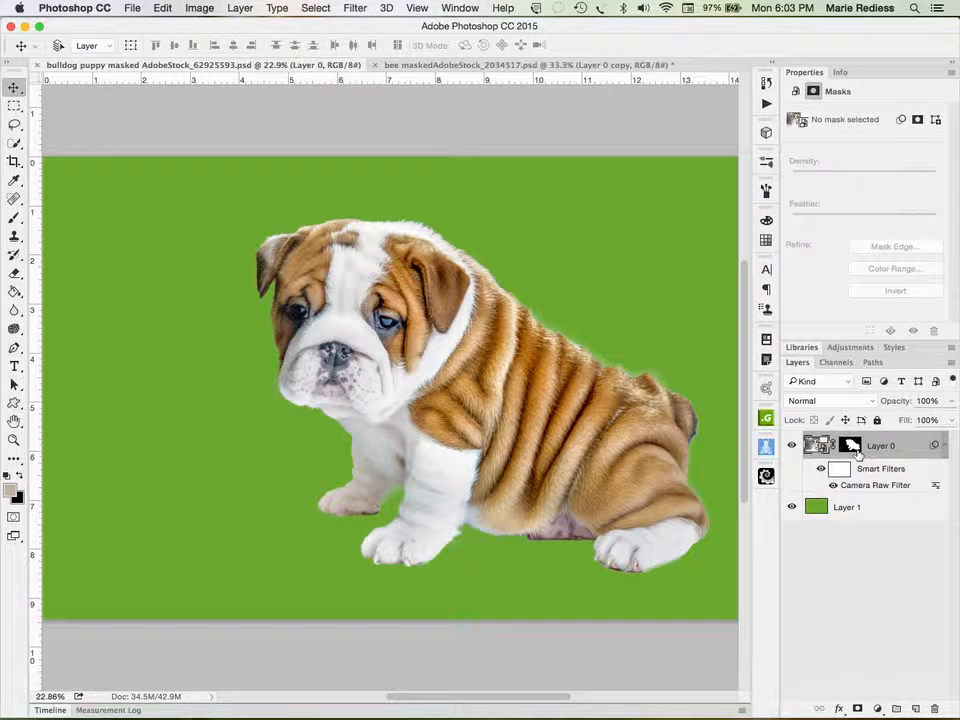
- Load the puppy's layer mask as a selection and add two empty layers above Layer 0
super+click(855, 450)
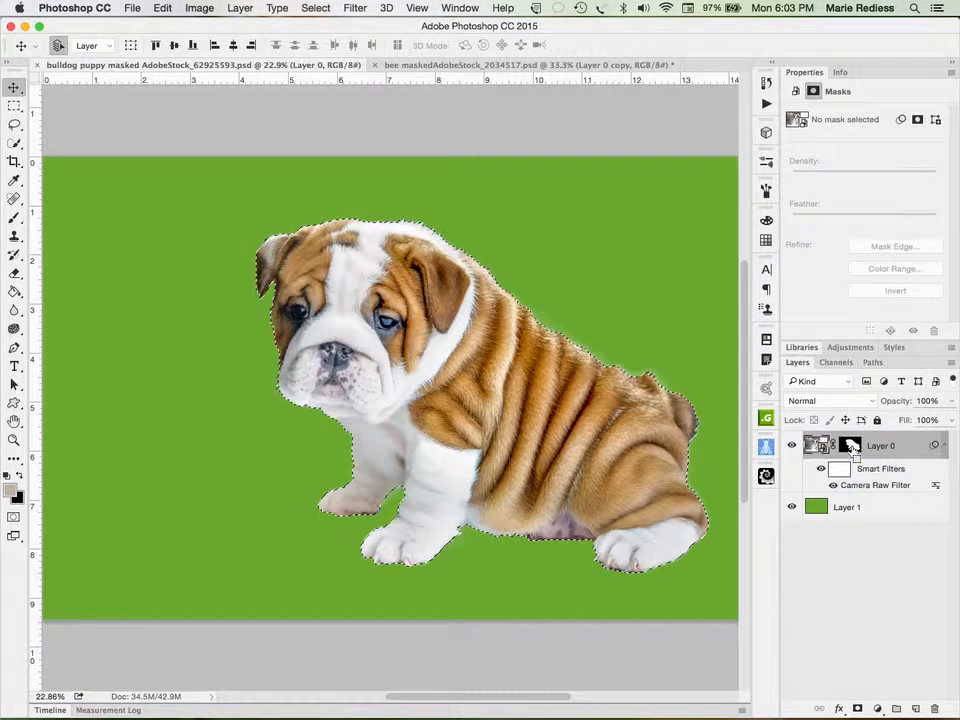
click(917, 709)
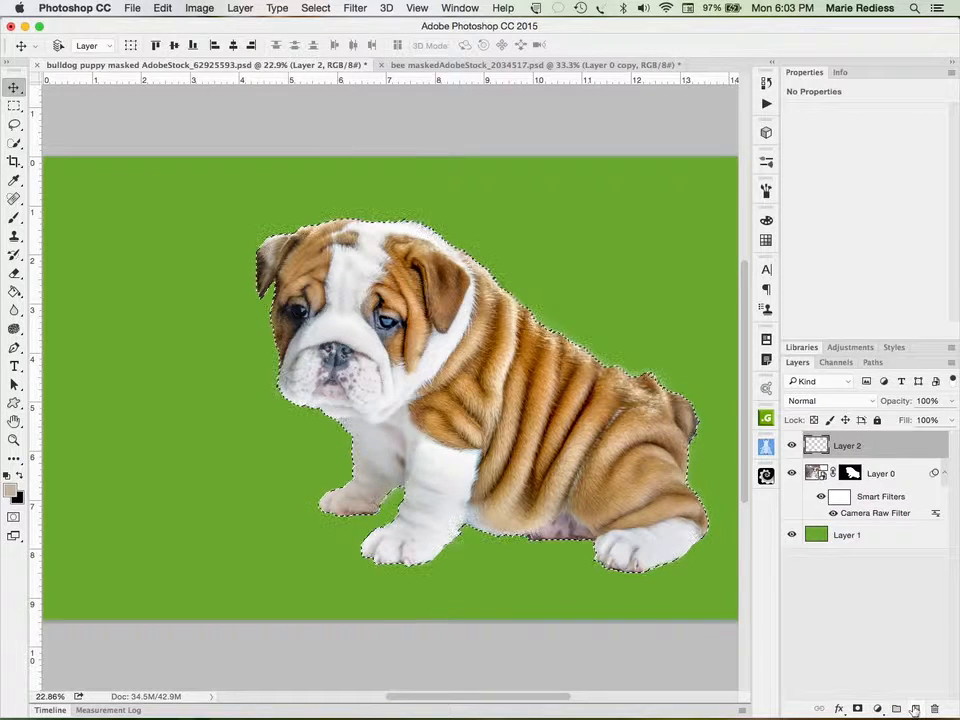
click(914, 709)
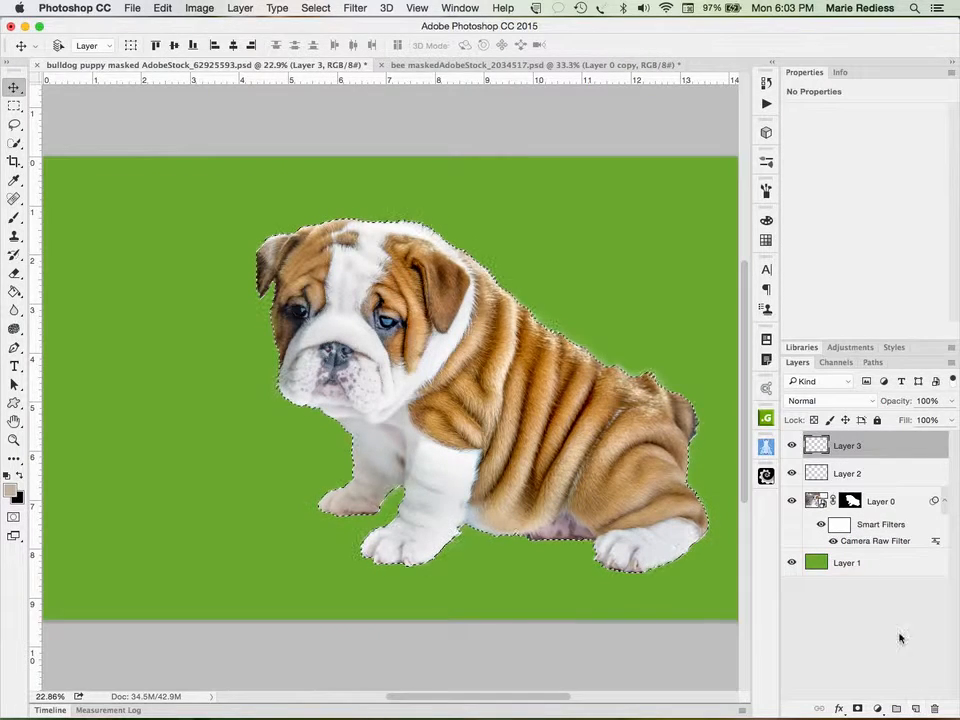
- Set the blend mode of both new empty layers to Soft Light
shift+click(857, 476)
click(824, 401)
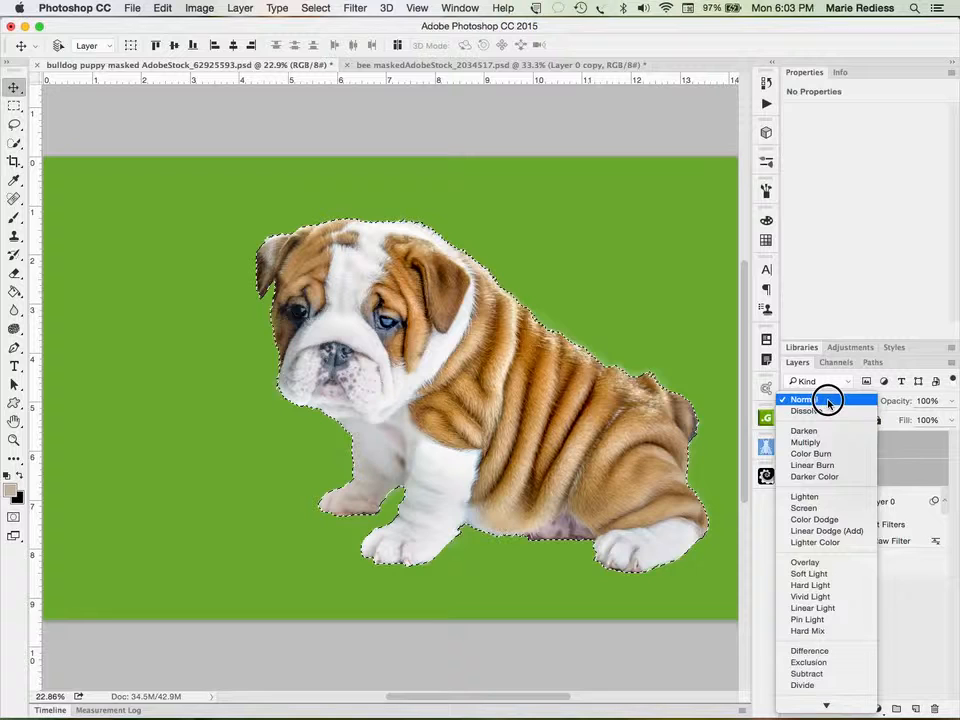
click(805, 574)
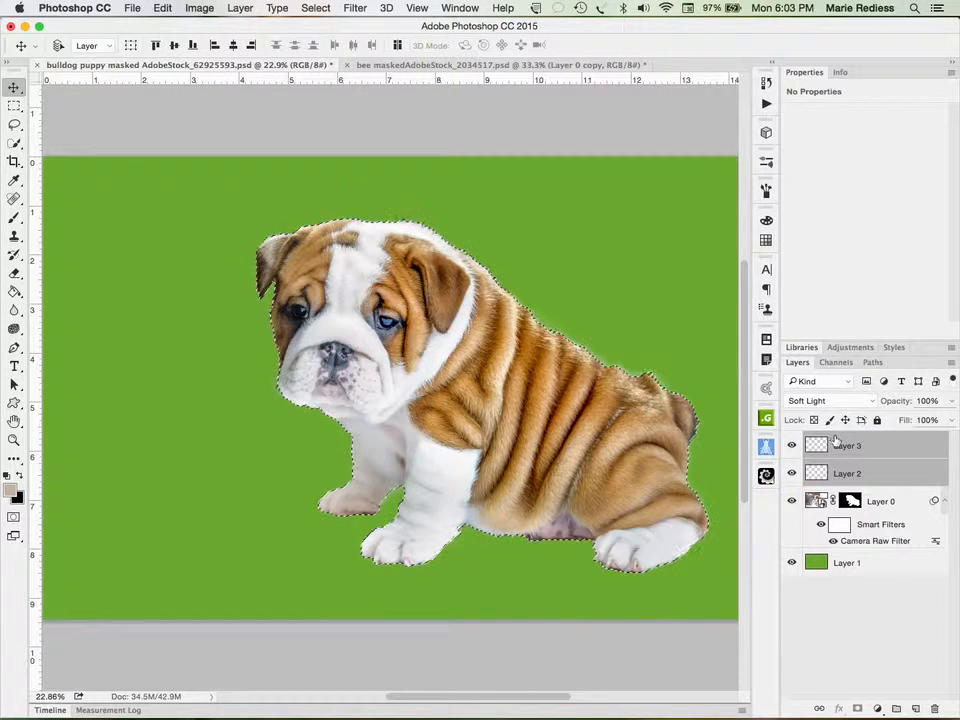
- Rename Layer 3 as "light shaping", Layer 2 as "dark shaping" and Layer 0 as "puppy"
double_click(848, 445)
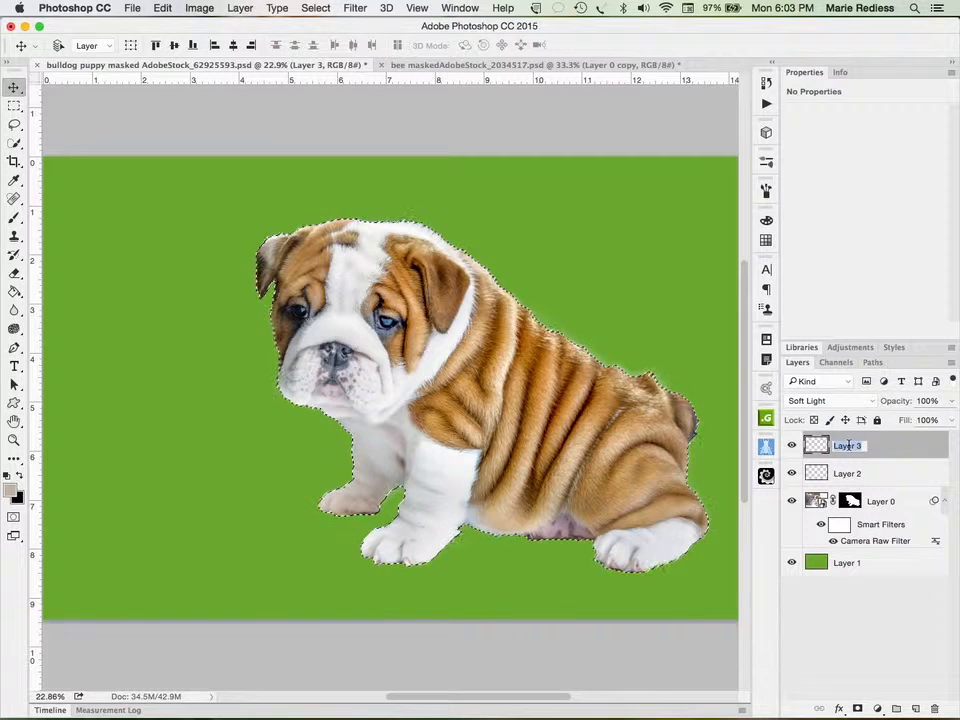
text(light shaping)
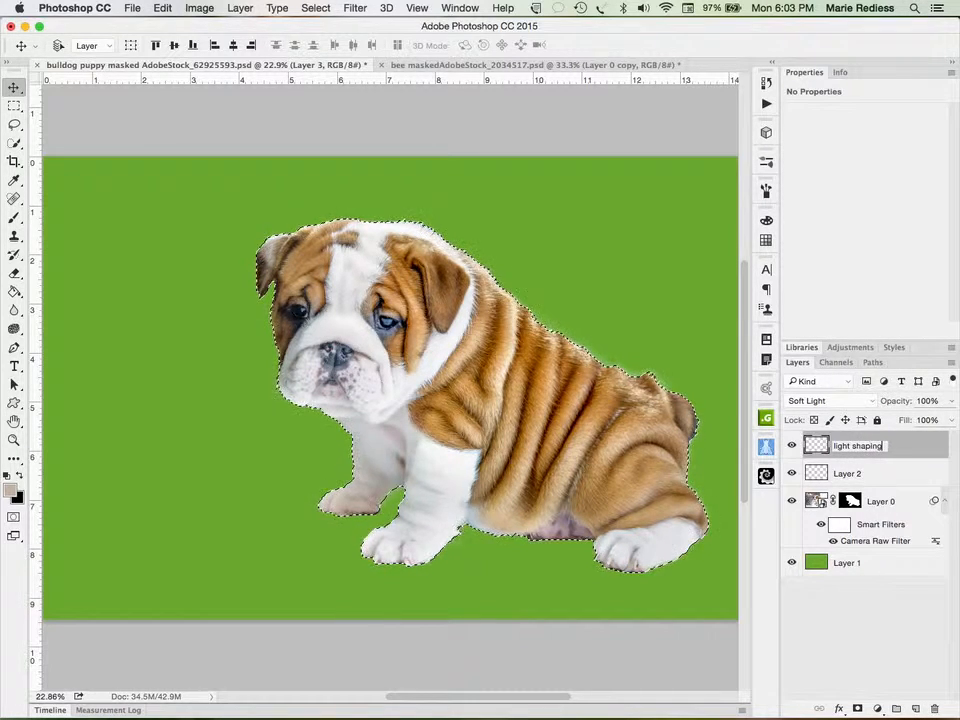
key(Tab)
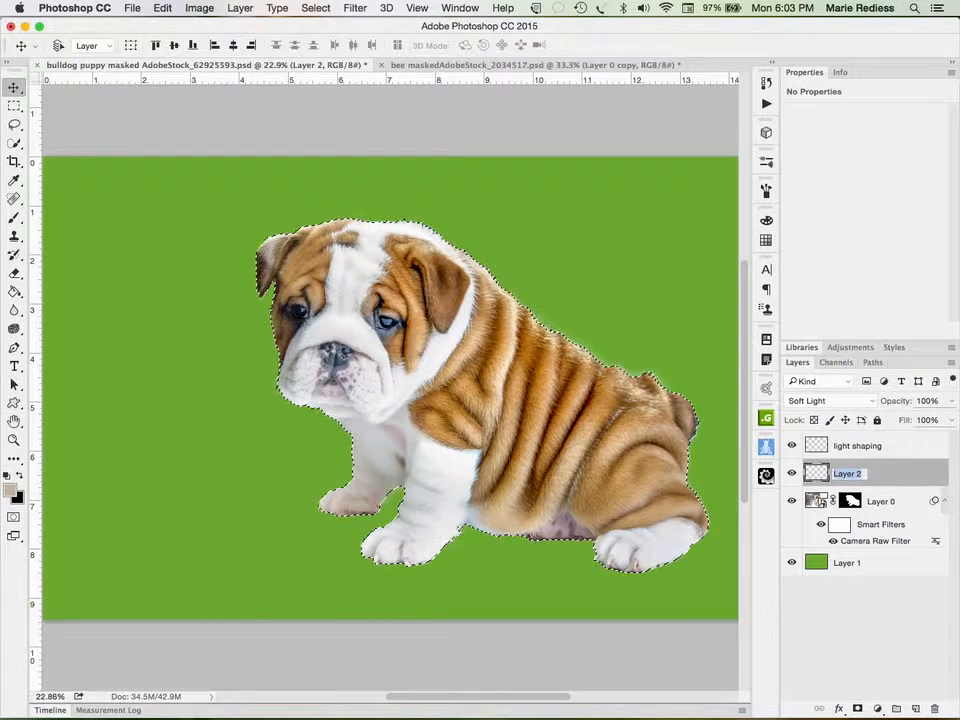
text(dark shaping)
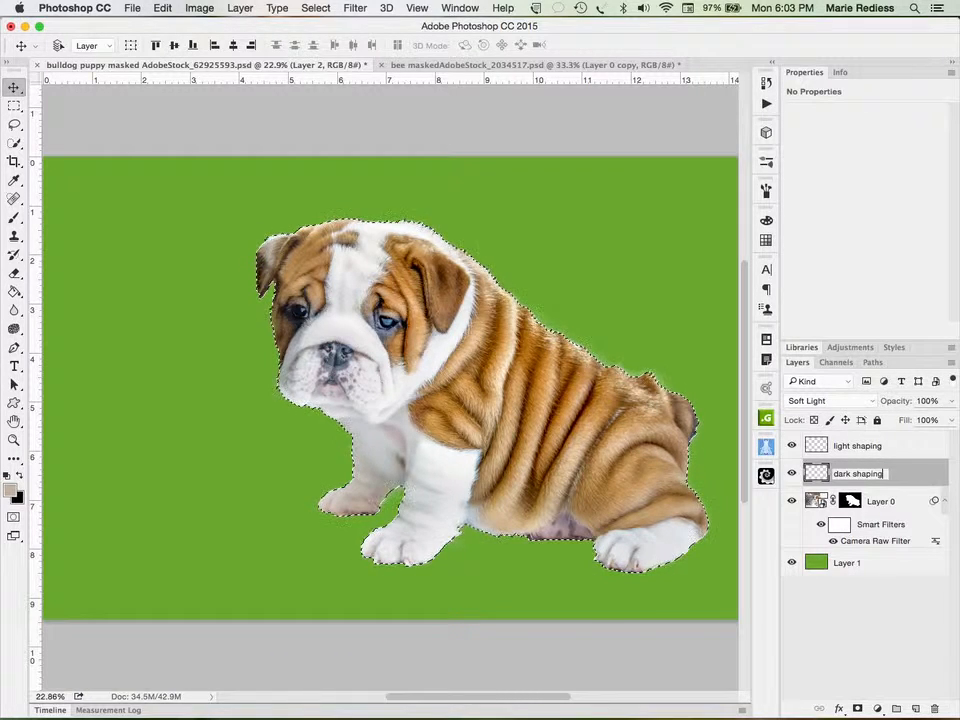
key(Tab)
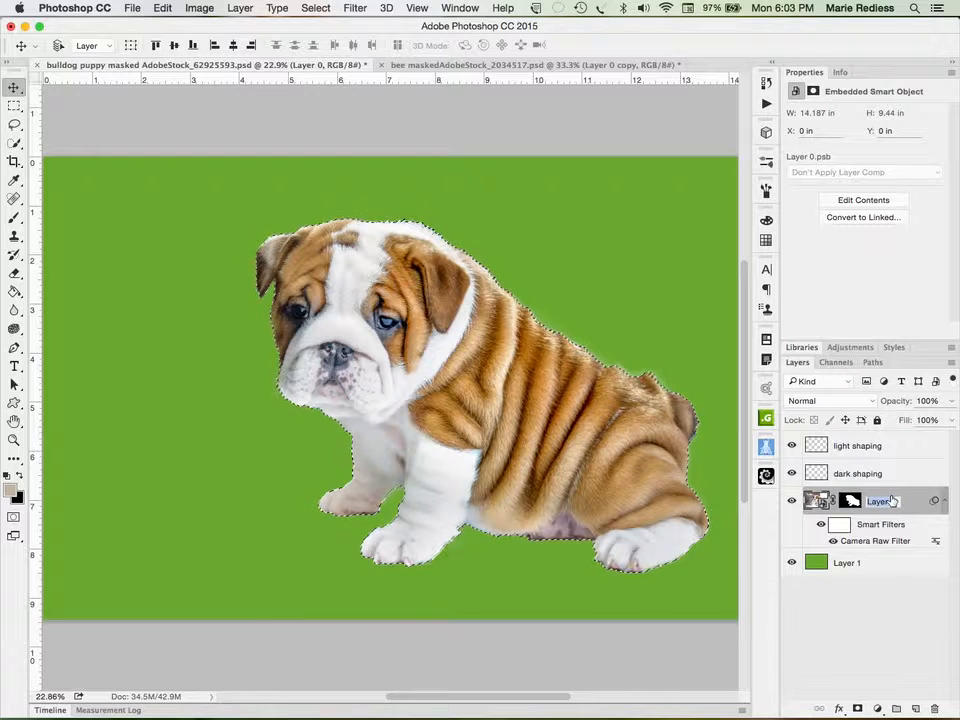
text(d)
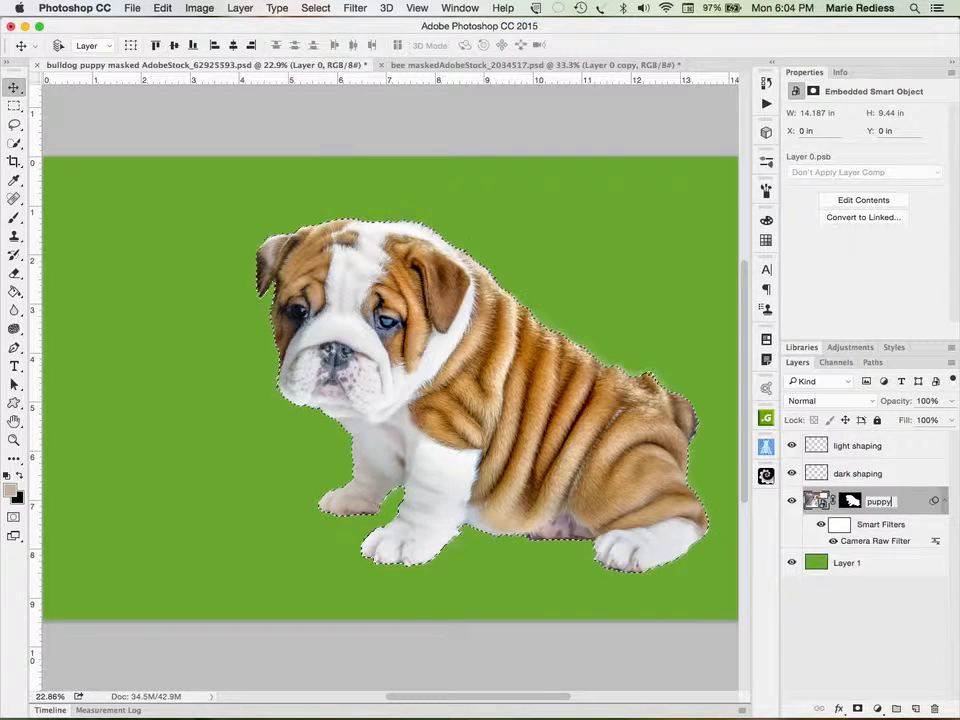
key(Return)
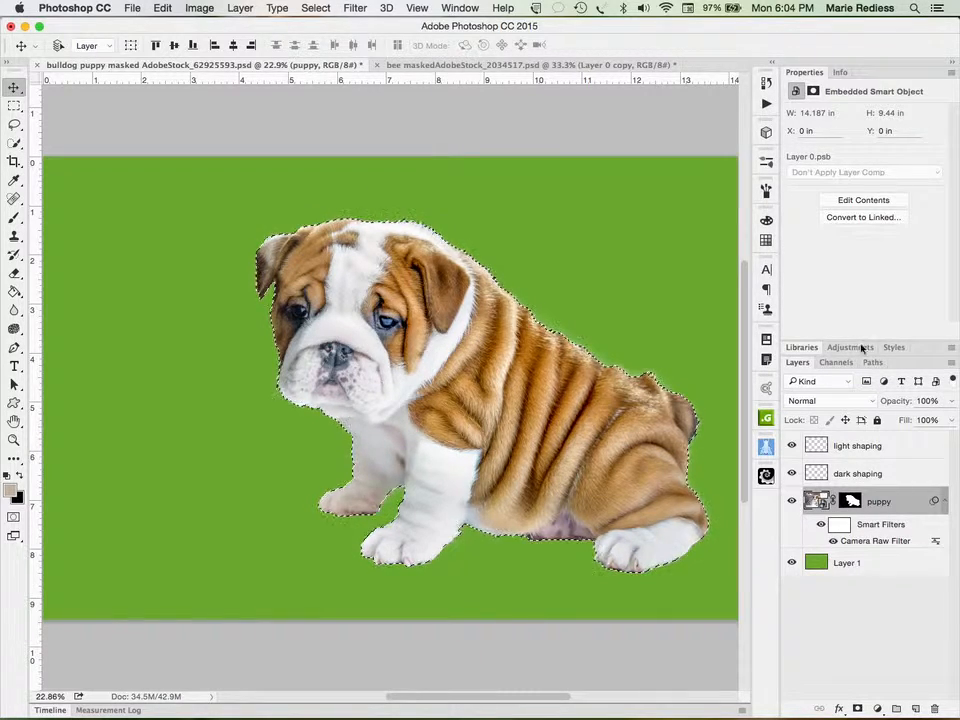
- Select the light shaping layer and make white the foreground colour with black as the background
click(920, 447)
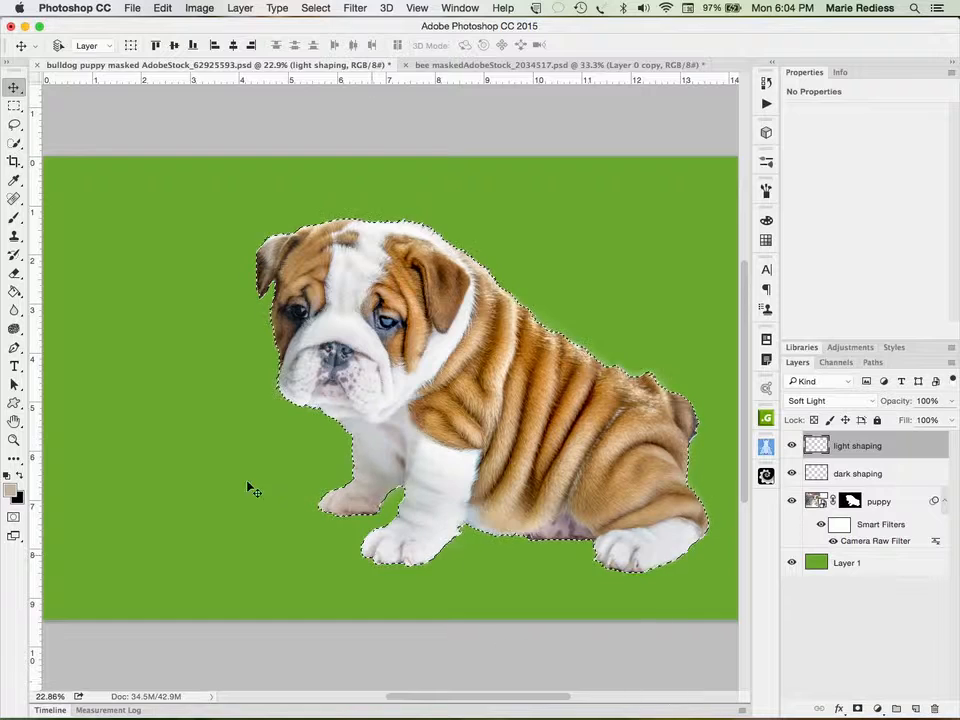
click(7, 477)
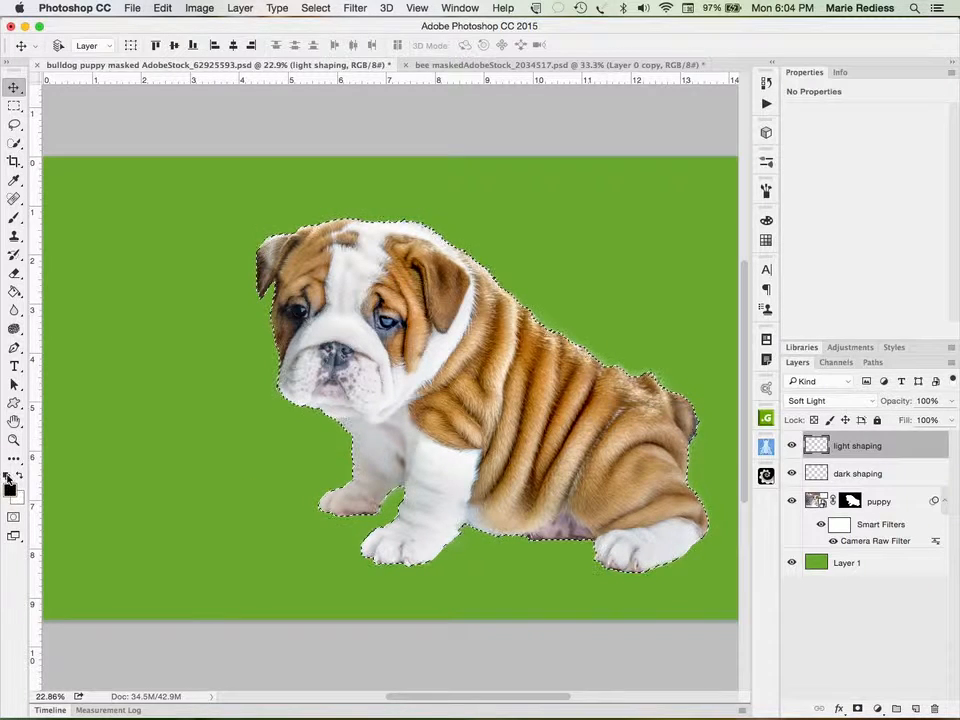
click(20, 476)
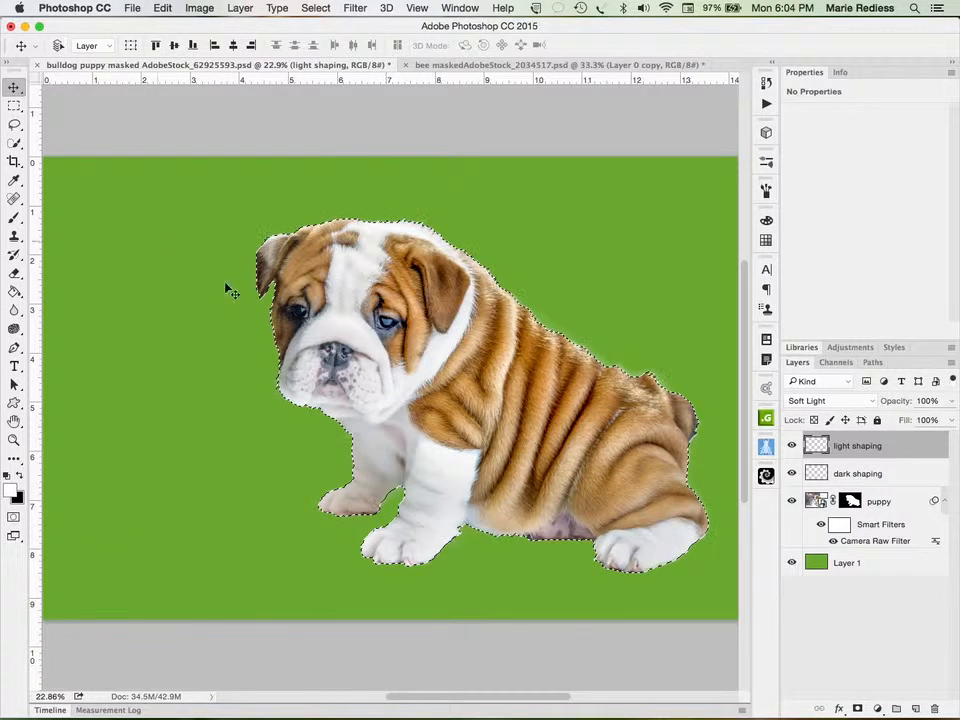
- Set up a soft round brush with a 350 px diameter and 2% hardness
key(b)
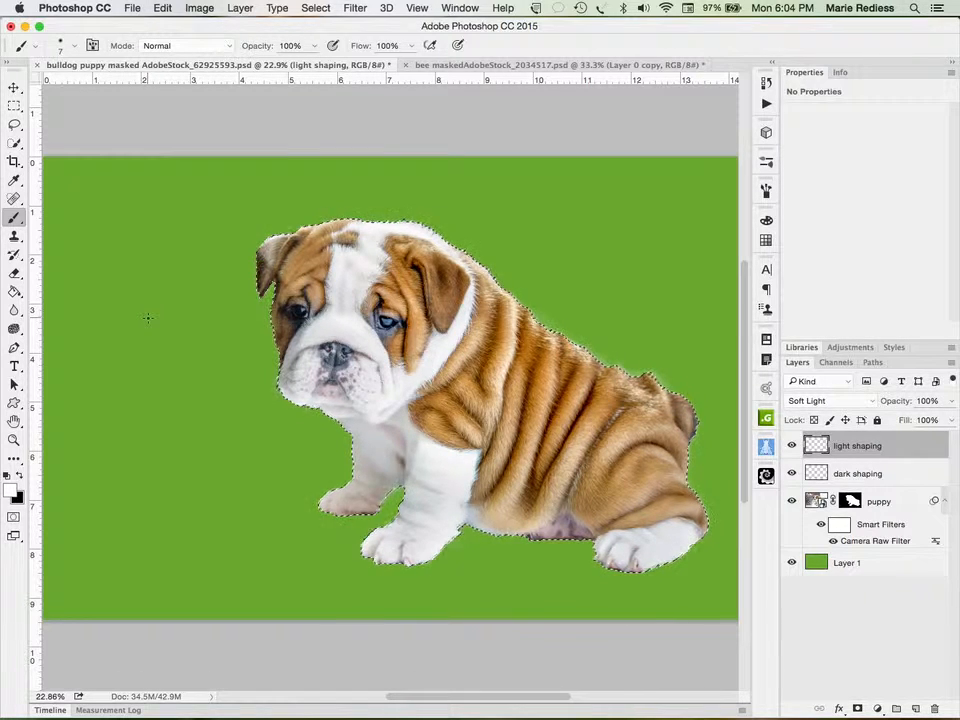
key(bracketright)
key(bracketright)
key(bracketright)
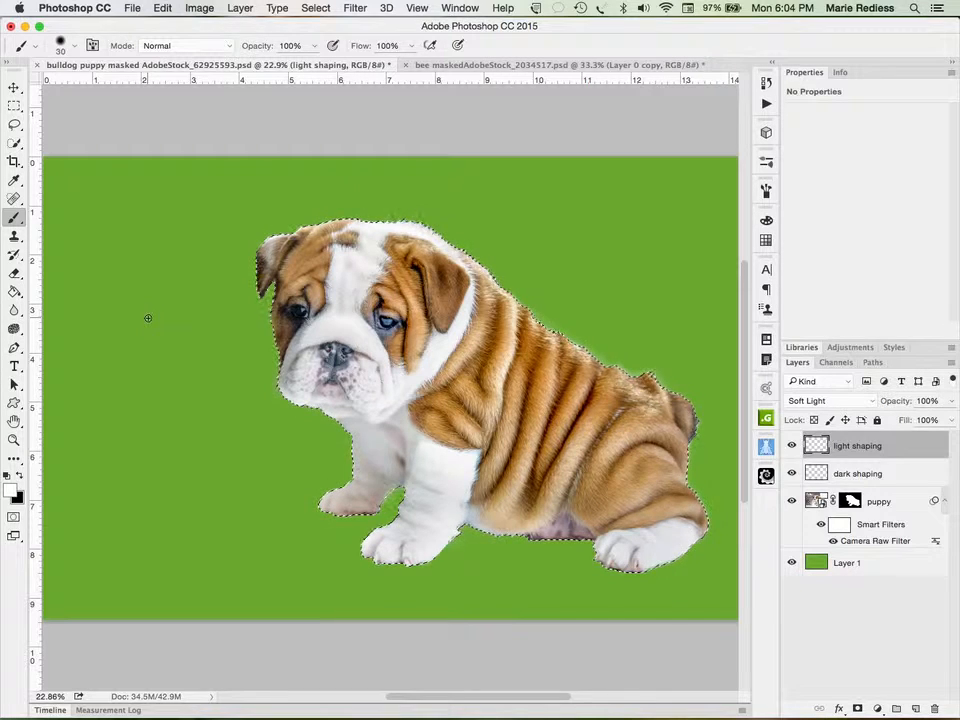
key(bracketleft)
key(bracketleft)
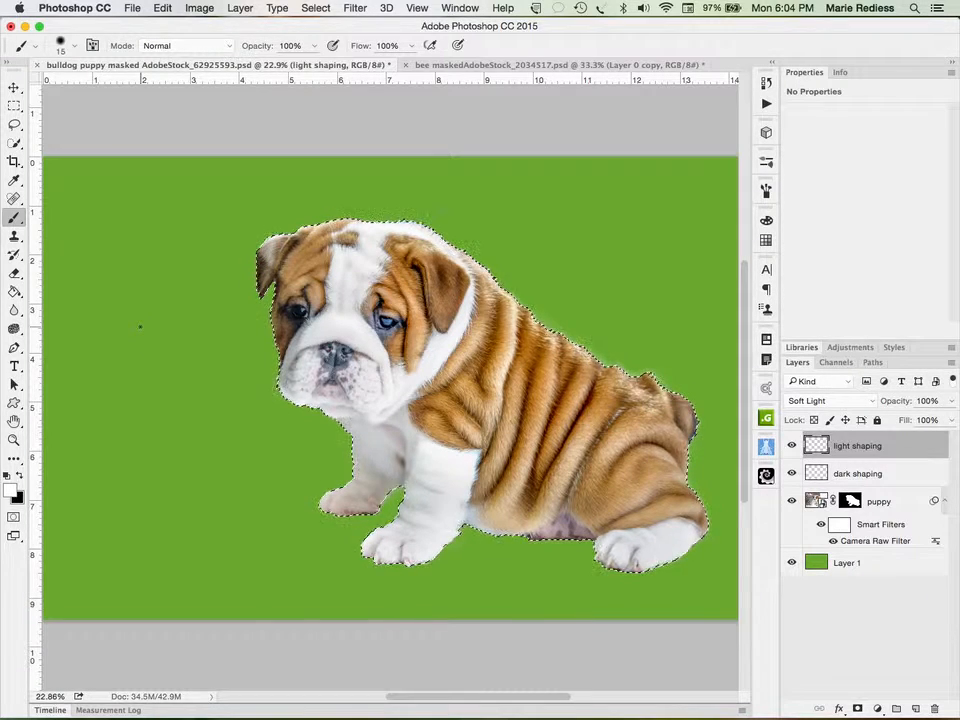
mouse_move(140, 326)
ctrl+alt+mouse_down()
mouse_move(193, 330)
mouse_move(144, 332)
mouse_move(170, 336)
mouse_move(162, 141)
mouse_move(142, 501)
mouse_move(155, 220)
ctrl+alt+mouse_up()
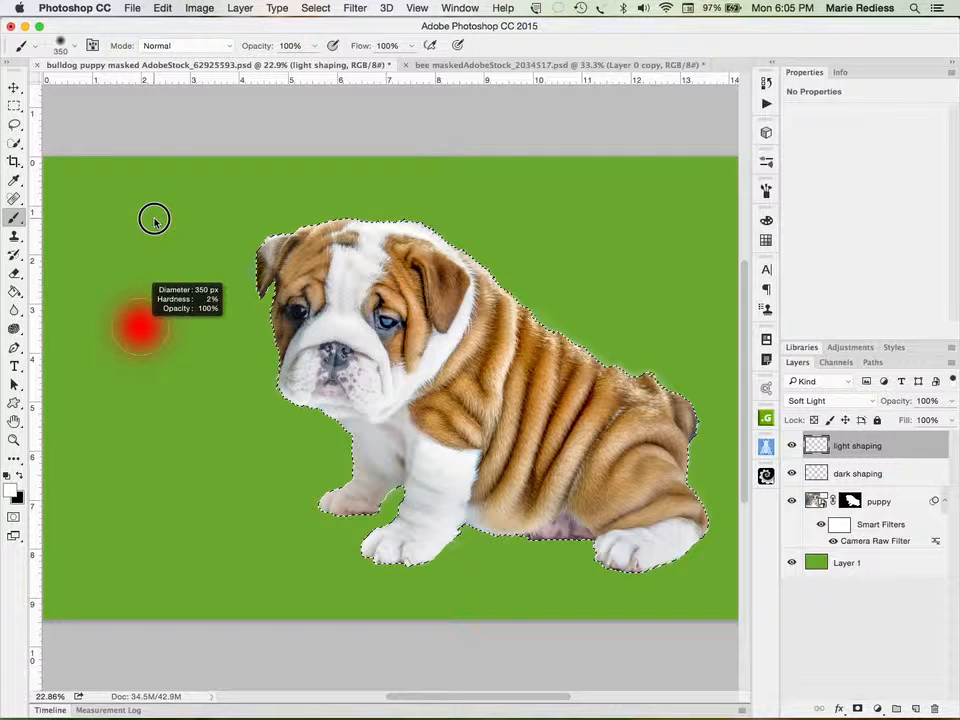
ctrl+alt+drag(154, 219, 153, 217)
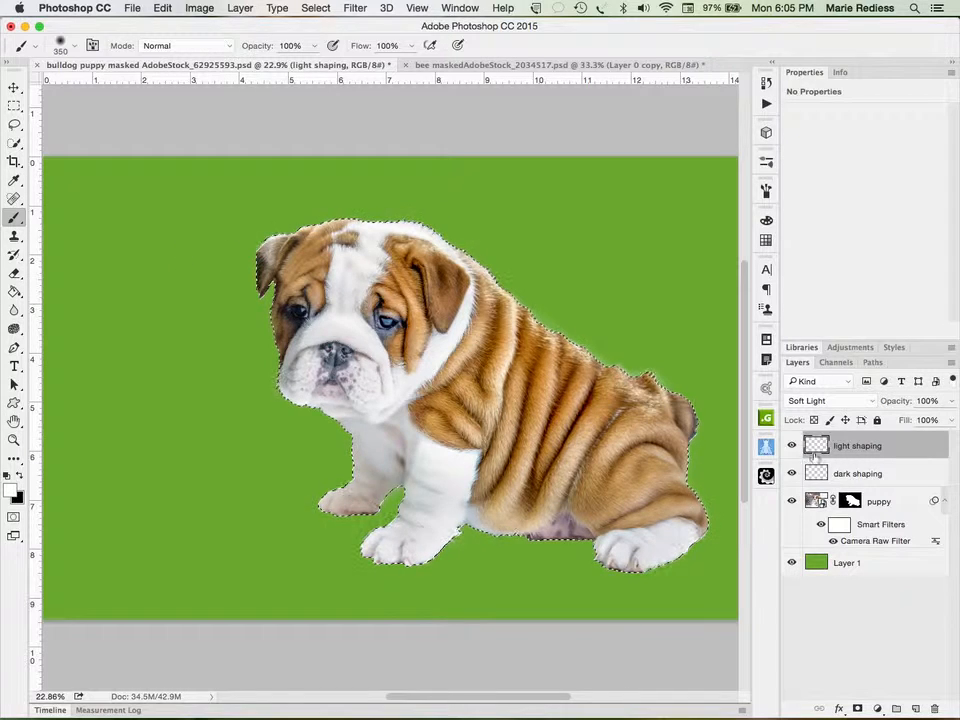
- Set the light shaping layer to Normal and paint white over the outer ear and face edge on the puppy's lit side
click(849, 401)
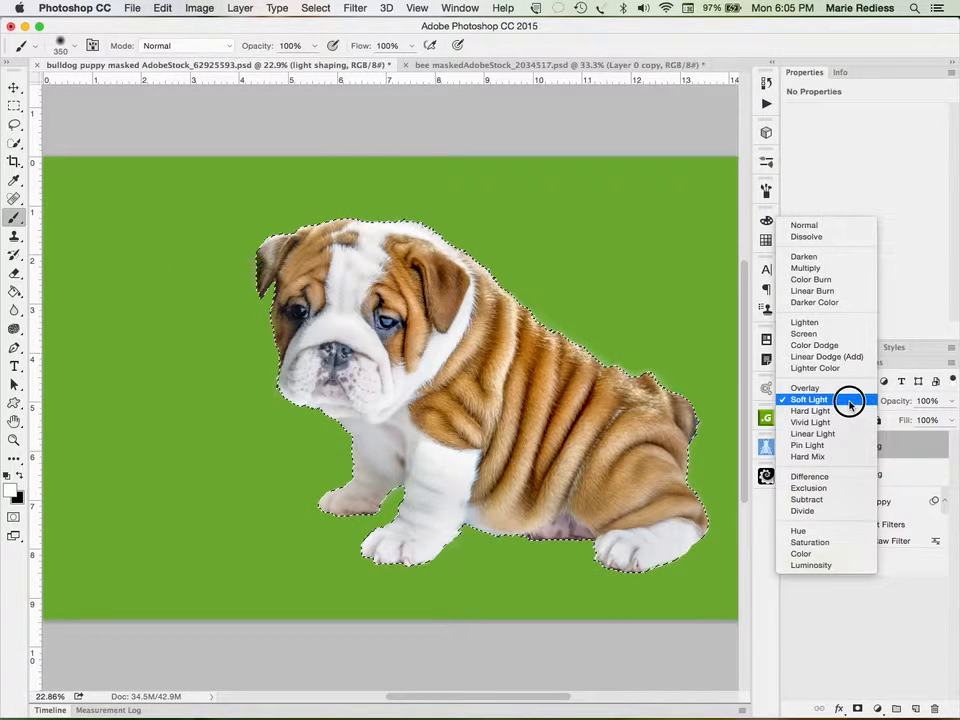
click(864, 225)
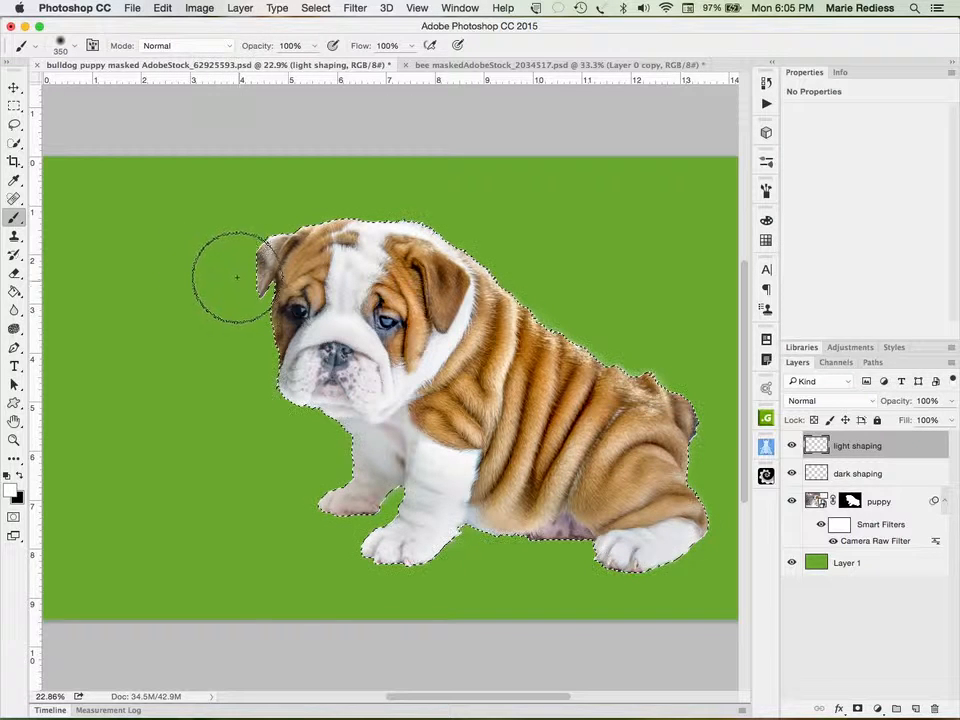
mouse_move(232, 260)
mouse_down()
mouse_move(276, 320)
mouse_move(260, 355)
mouse_move(272, 339)
mouse_up()
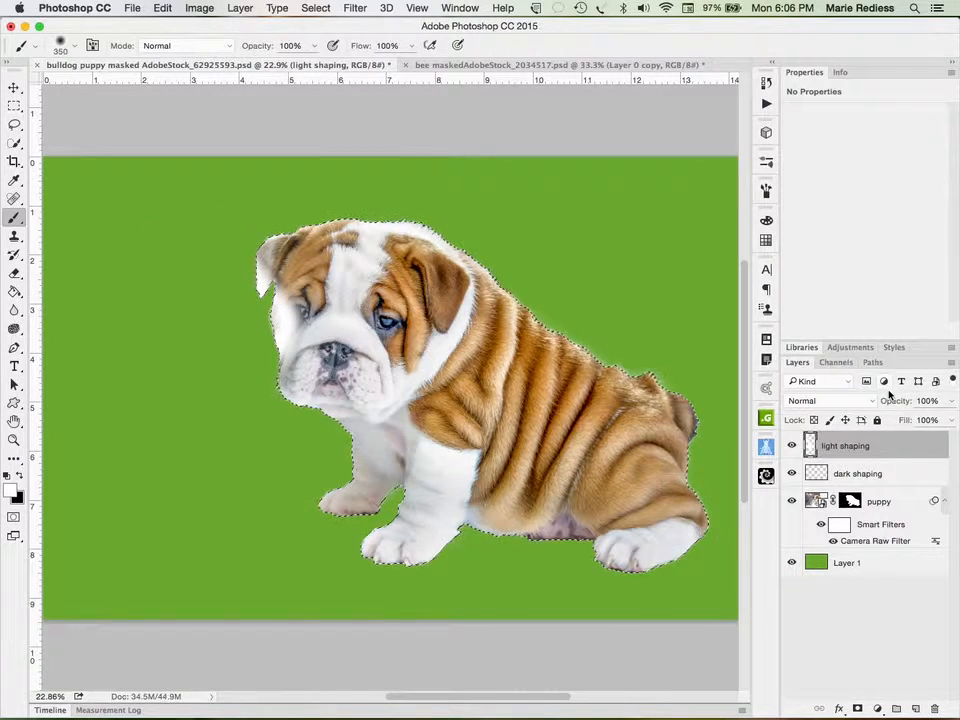
- Return the light shaping layer to Soft Light at 78% opacity and reduce the brush to 209 px
click(845, 400)
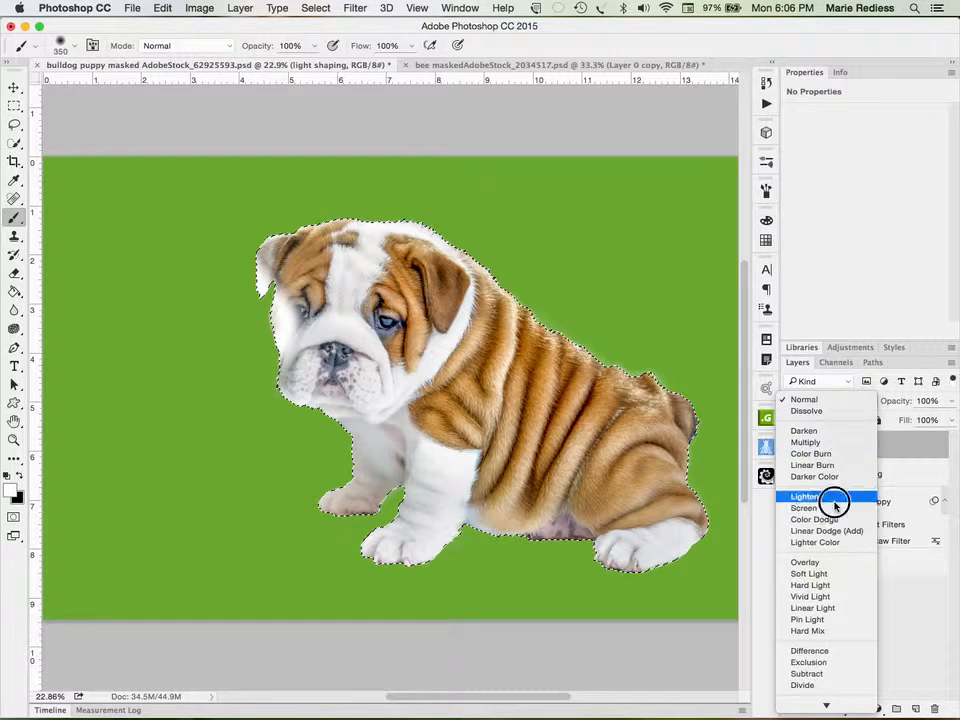
click(809, 510)
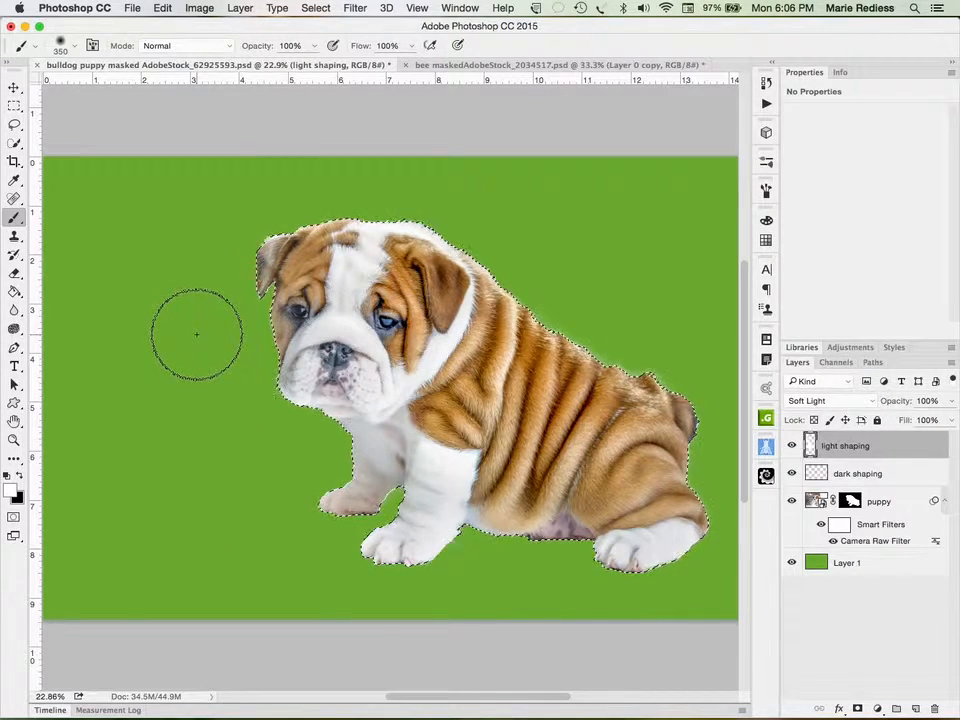
drag(197, 335, 185, 337)
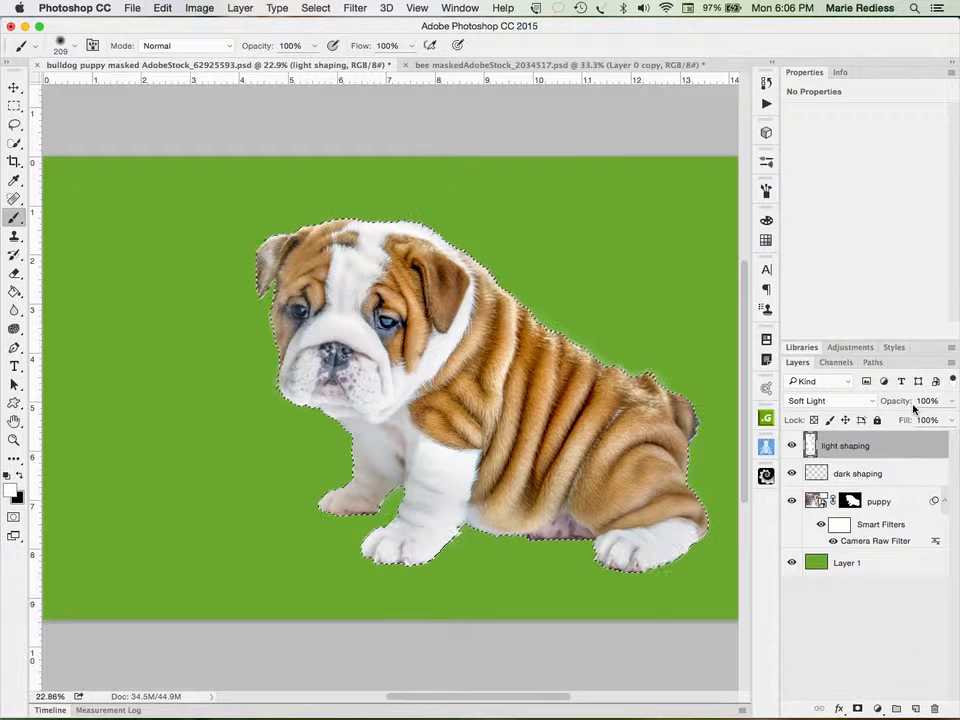
mouse_move(902, 404)
mouse_down()
mouse_move(872, 395)
mouse_move(886, 401)
mouse_up()
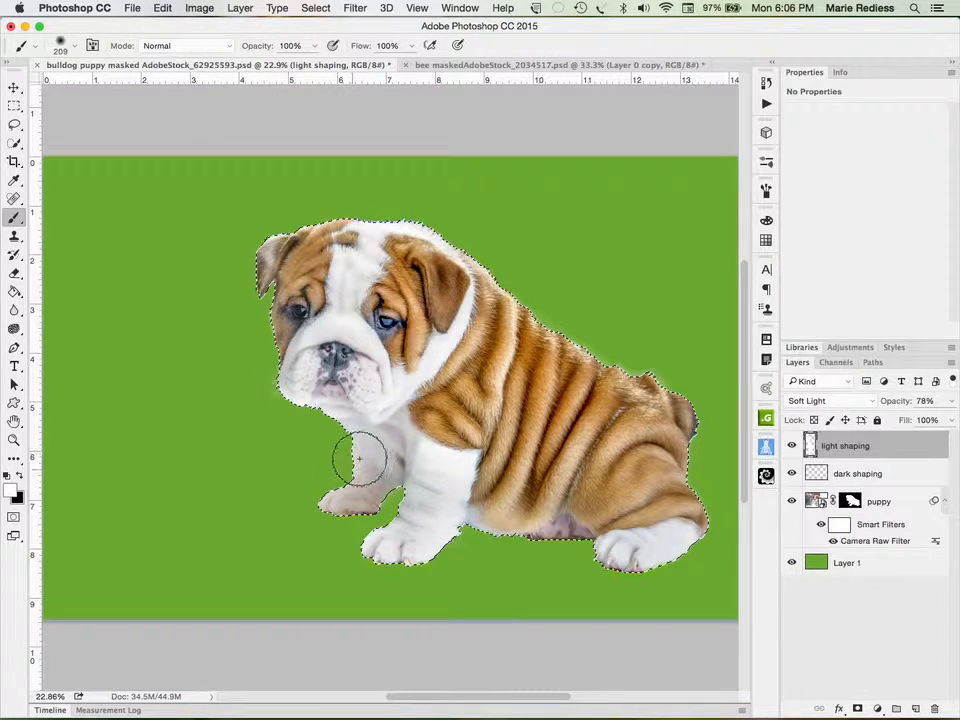
- Paint white highlights along both front legs and the hind paw on the light shaping layer
drag(328, 495, 311, 510)
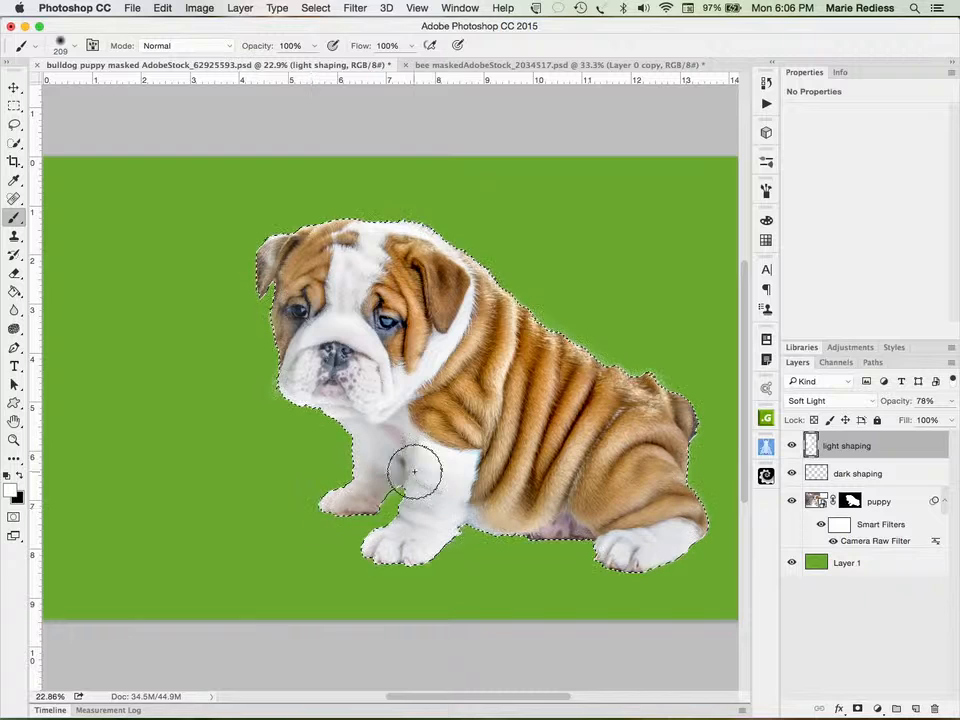
mouse_move(410, 484)
mouse_down()
mouse_move(388, 529)
mouse_move(354, 557)
mouse_up()
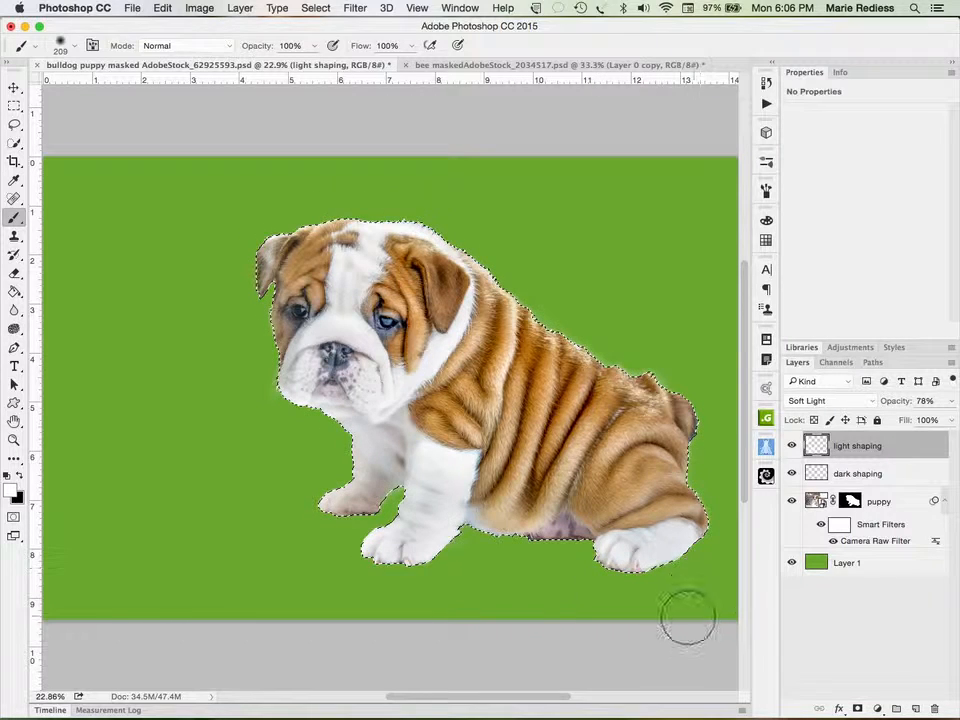
drag(405, 449, 419, 344)
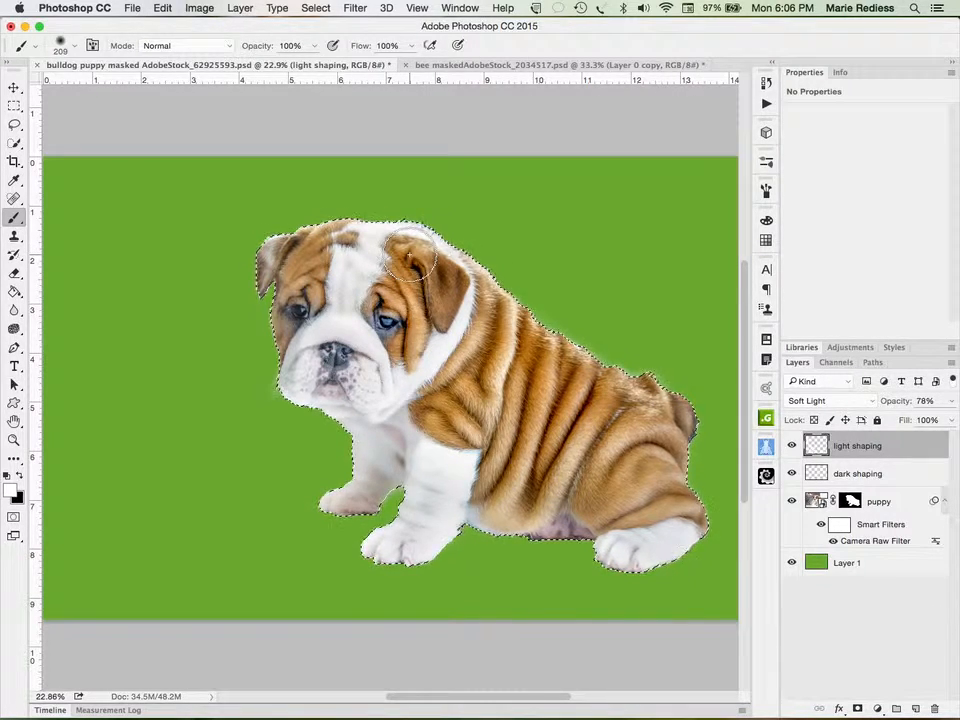
- Paint white highlights on the puppy's folded ear, brow and cheek, reducing the brush to 147 px for the smaller areas
mouse_move(406, 255)
mouse_down()
mouse_move(398, 255)
mouse_move(423, 268)
mouse_move(433, 314)
mouse_up()
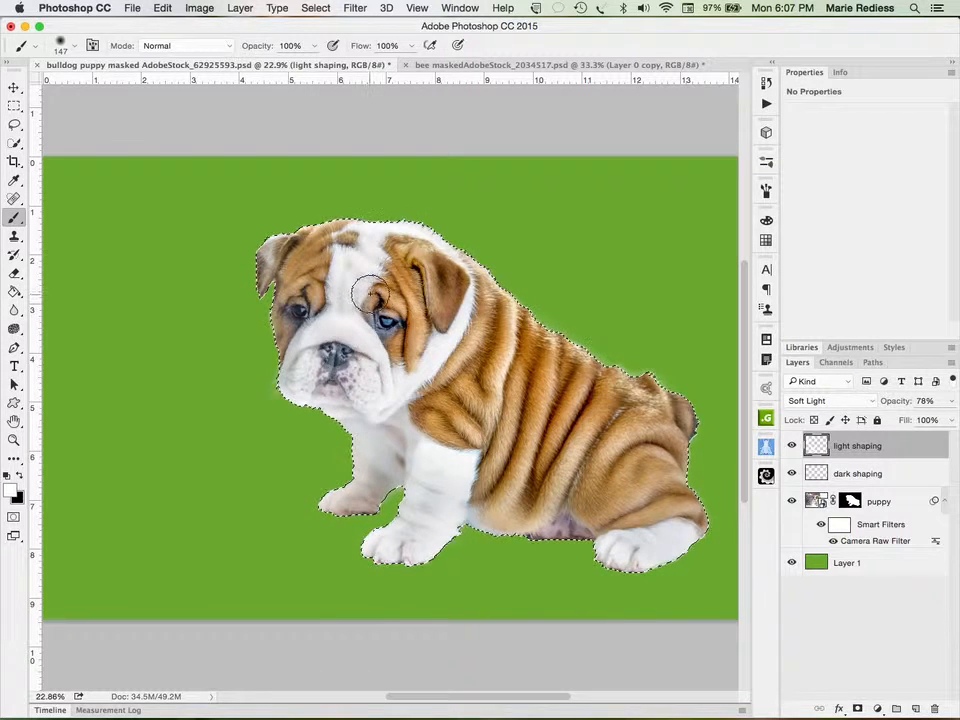
drag(384, 291, 384, 299)
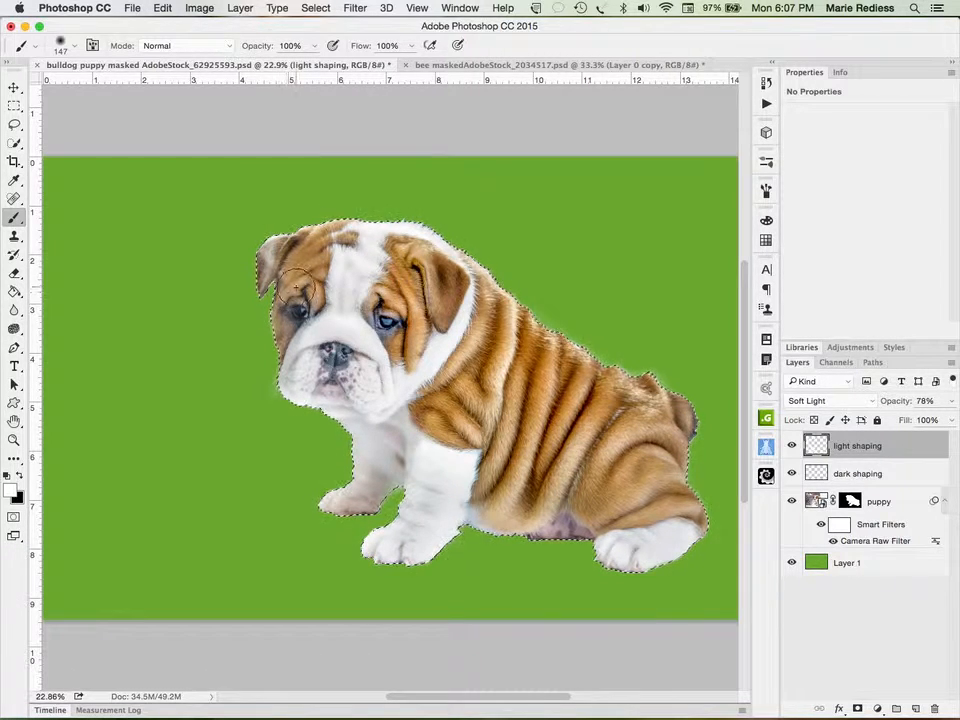
drag(306, 333, 298, 340)
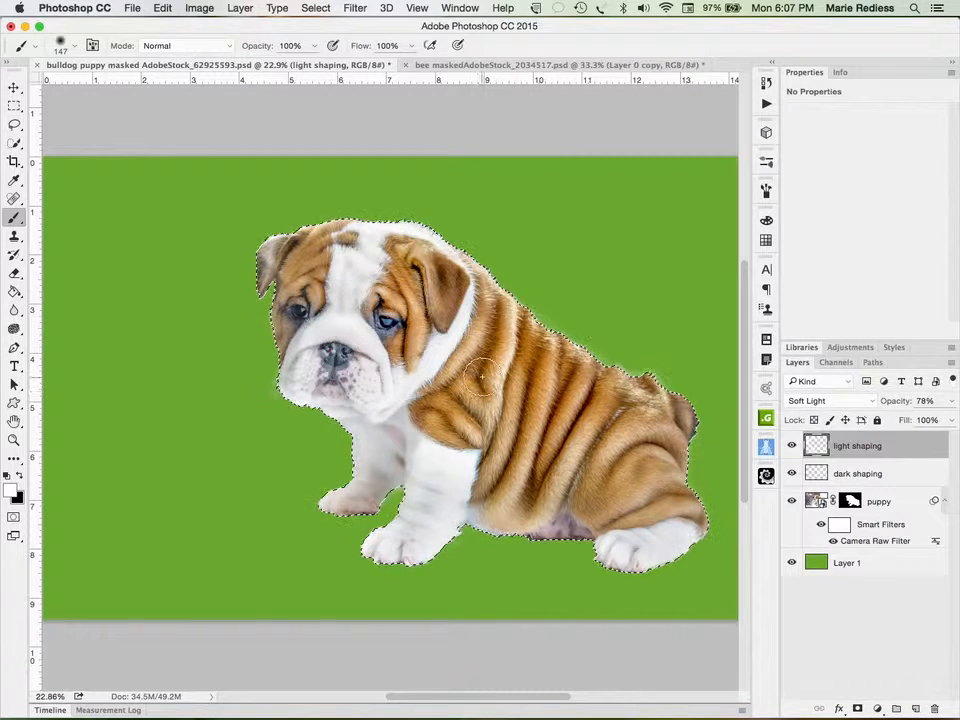
- Paint white highlights along the body wrinkles, rump and back with brushes down to 110 px, and check the strokes with the puppy layer hidden
drag(487, 375, 501, 317)
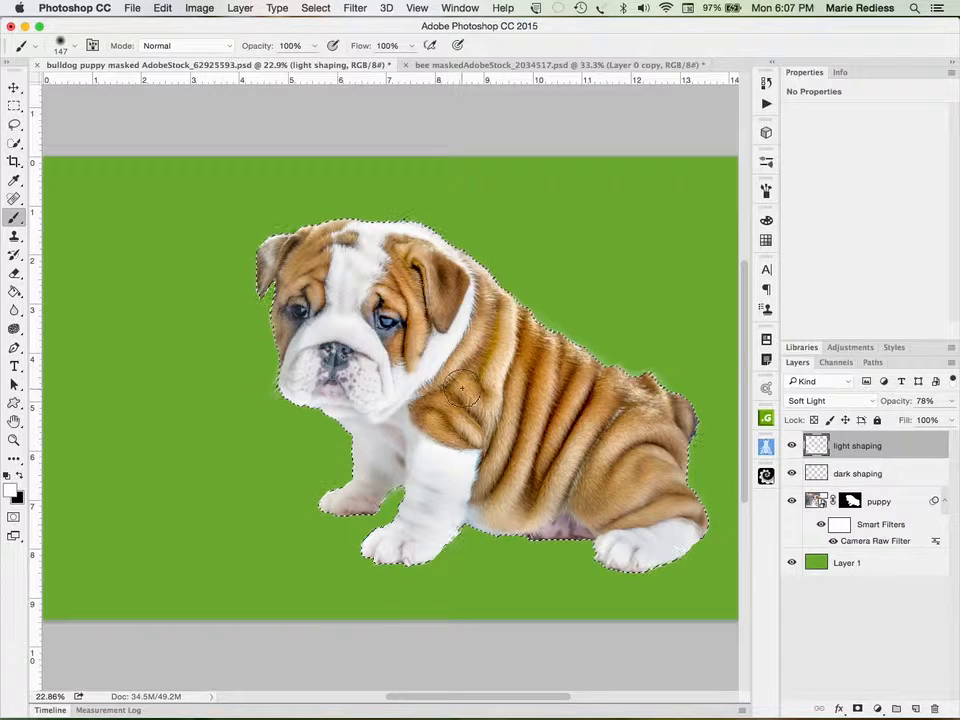
drag(442, 404, 438, 404)
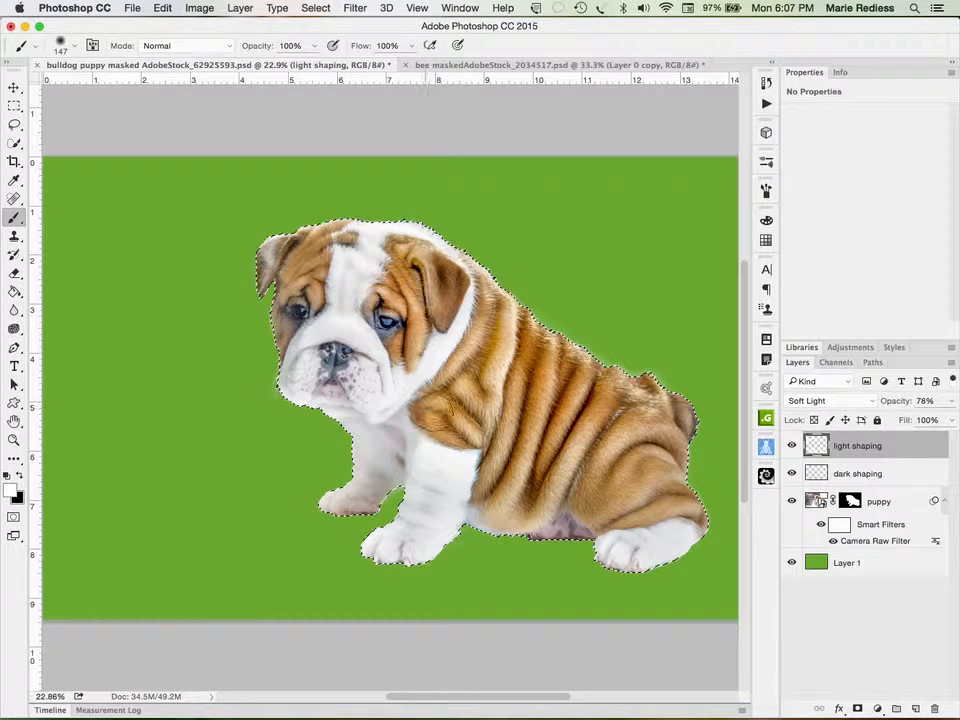
drag(525, 330, 482, 482)
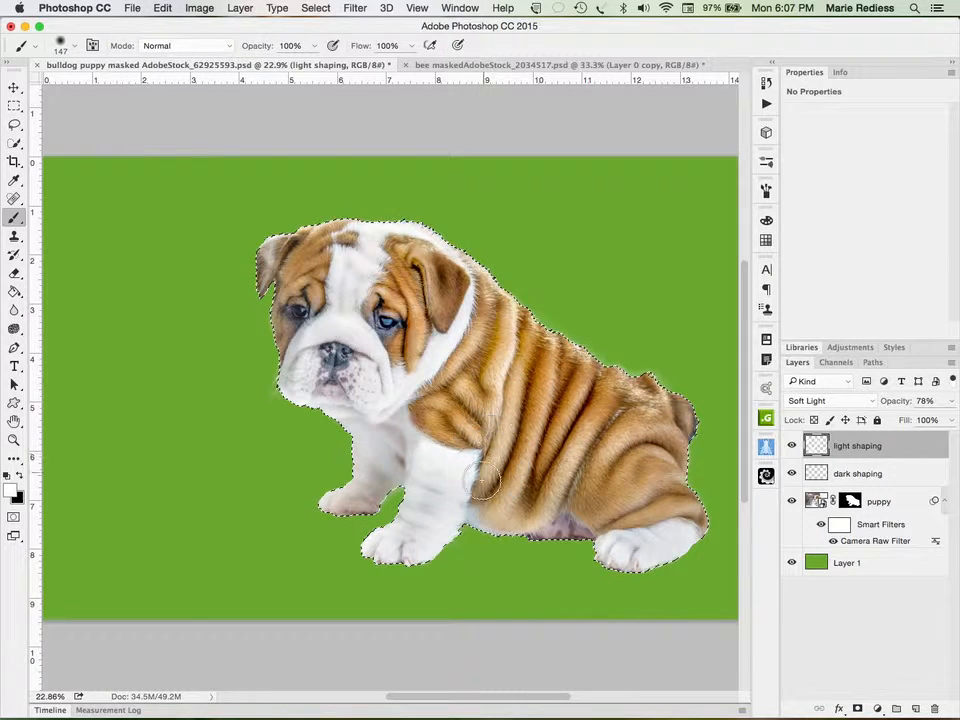
drag(543, 372, 541, 372)
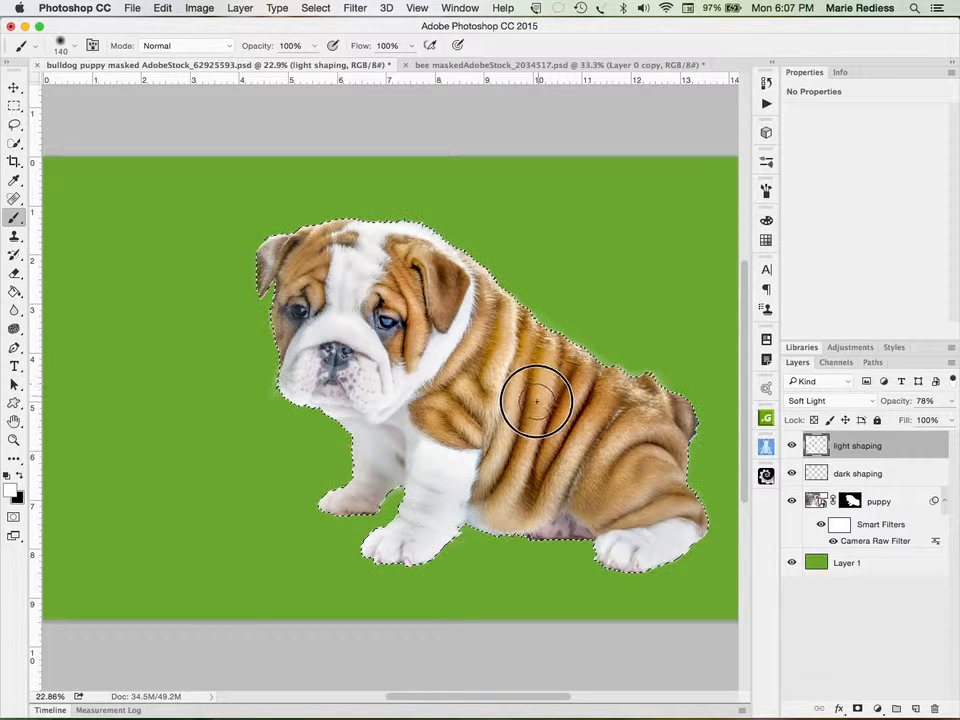
mouse_move(523, 438)
mouse_down()
mouse_move(516, 450)
mouse_move(527, 430)
mouse_up()
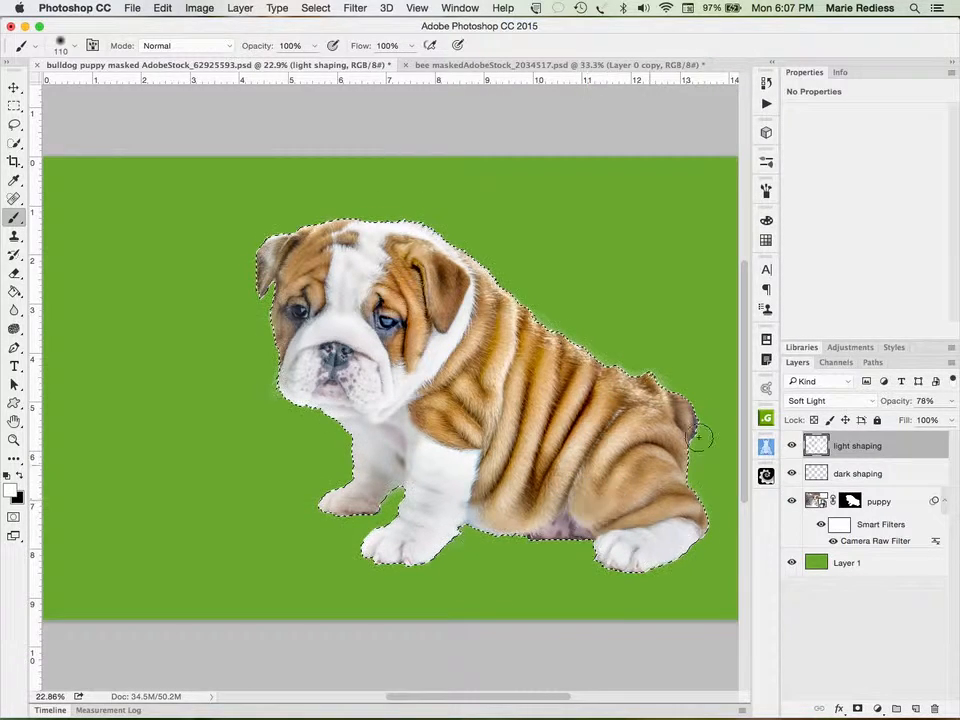
drag(650, 388, 659, 399)
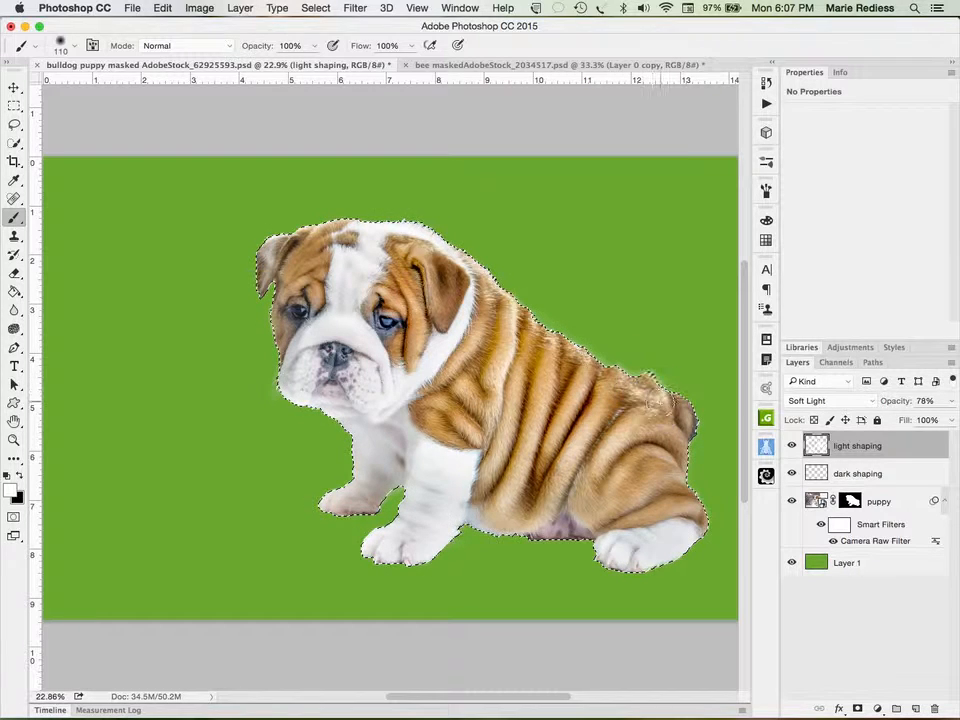
mouse_move(499, 291)
mouse_down()
mouse_move(468, 259)
mouse_move(509, 310)
mouse_move(575, 330)
mouse_move(549, 332)
mouse_move(551, 344)
mouse_move(584, 350)
mouse_move(586, 362)
mouse_move(640, 387)
mouse_move(613, 369)
mouse_up()
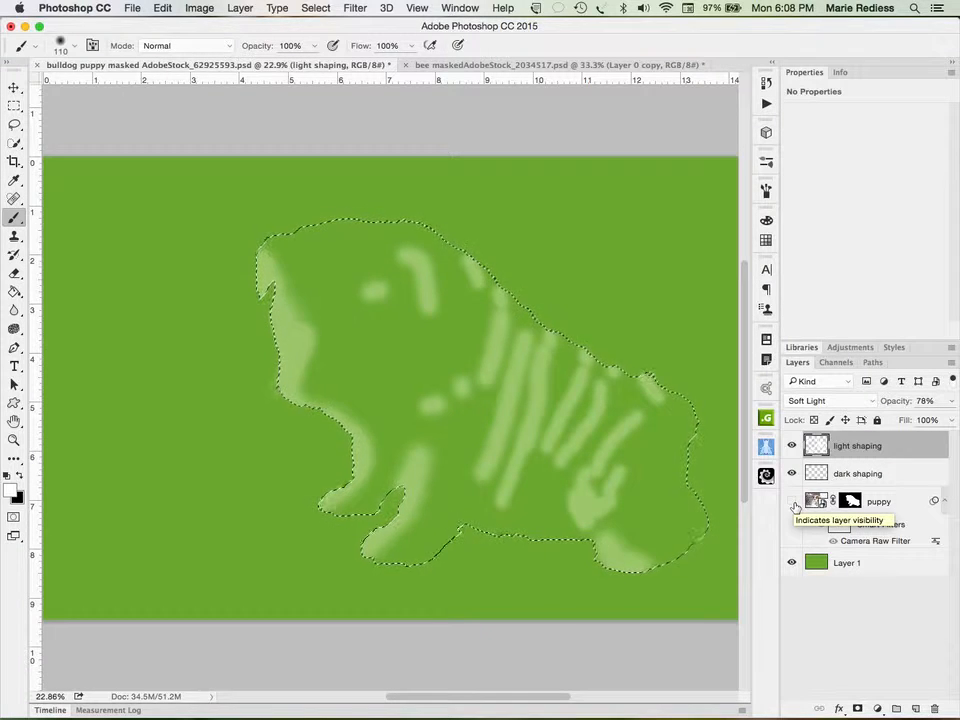
click(792, 501)
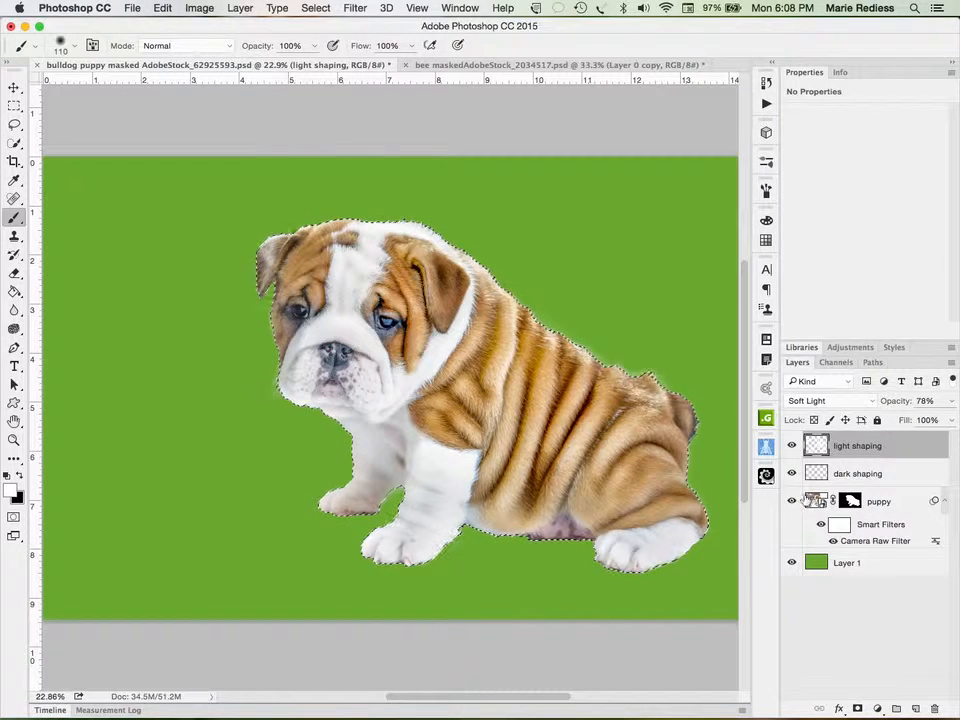
- Paint black shading over the puppy's rump and hind leg on the dark shaping layer with a 382 px brush
click(862, 476)
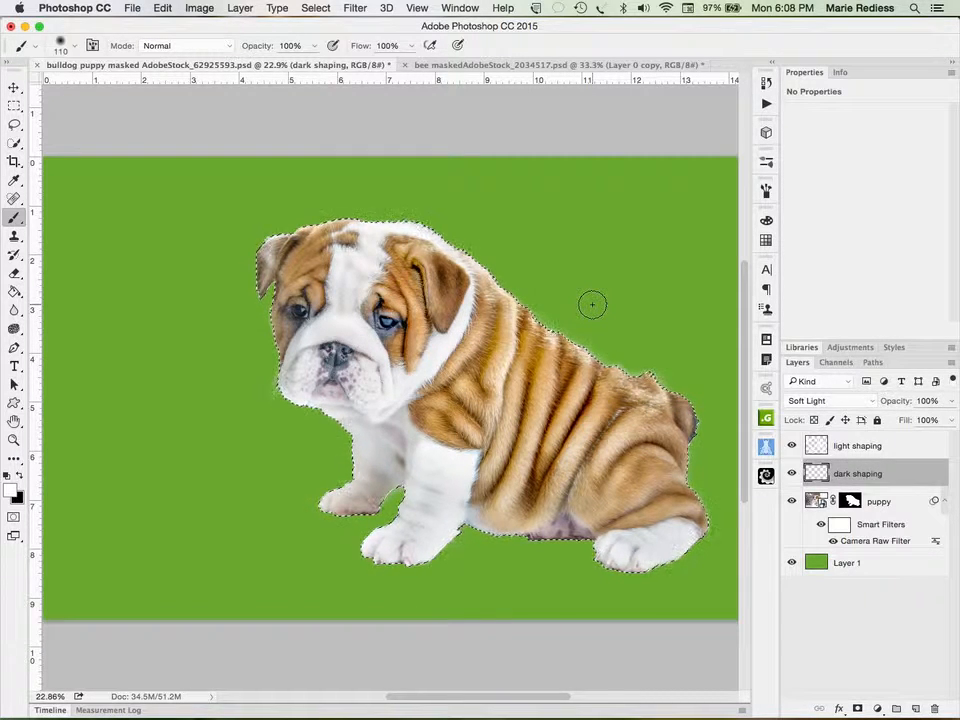
key(x)
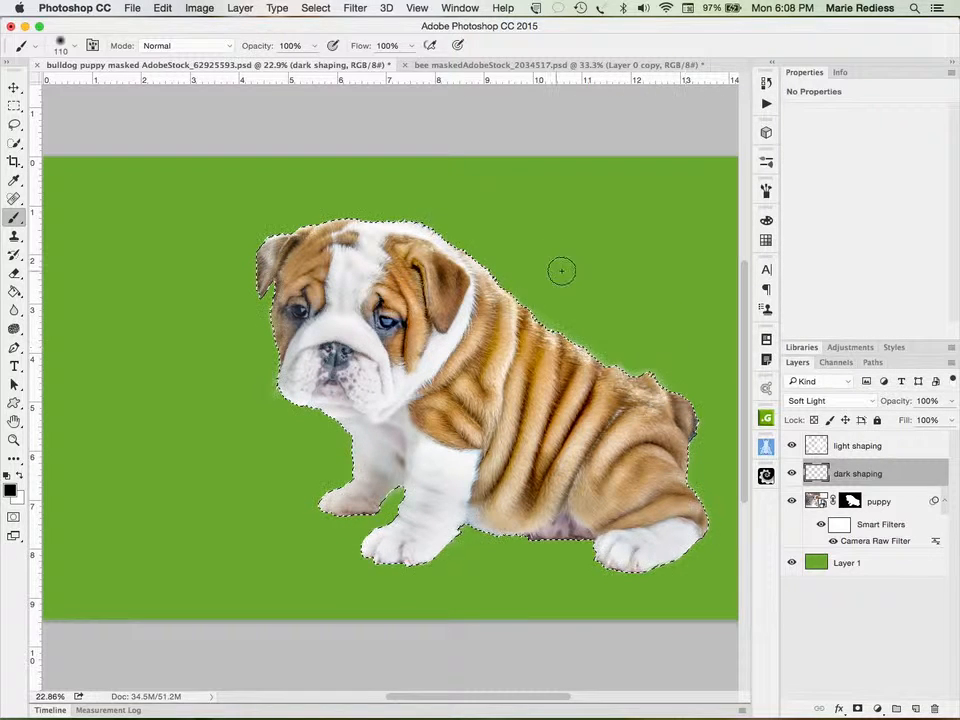
mouse_move(565, 266)
mouse_down()
mouse_move(611, 270)
mouse_move(647, 323)
mouse_up()
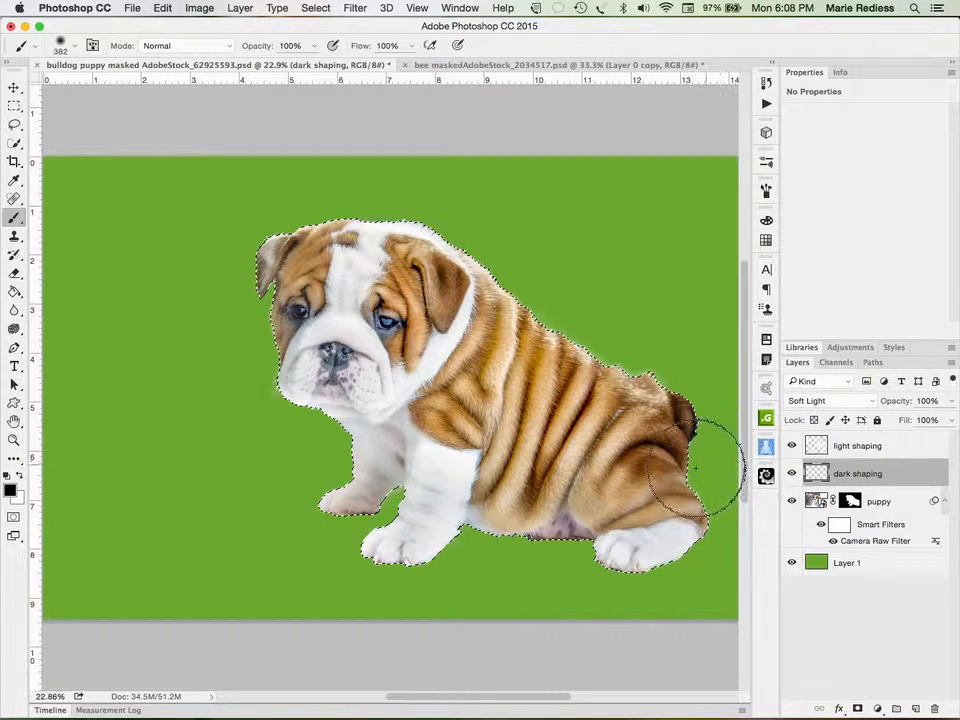
mouse_move(714, 523)
mouse_down()
mouse_move(697, 491)
mouse_move(703, 535)
mouse_move(691, 555)
mouse_move(679, 517)
mouse_up()
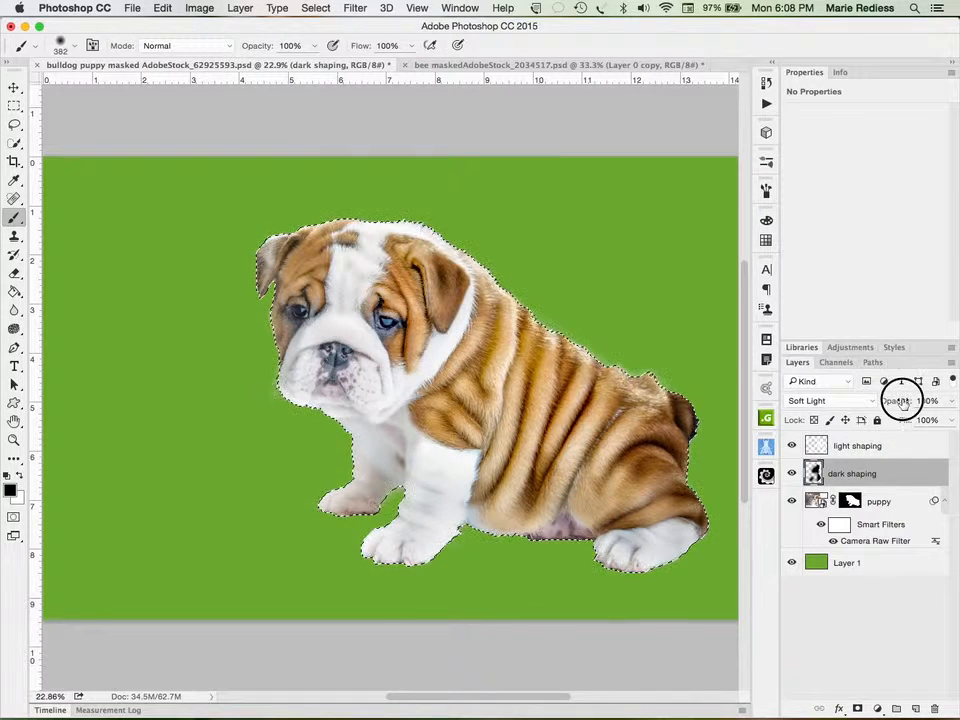
- Set the dark shaping layer's opacity to 44% and reduce the brush to 202 px
drag(900, 400, 862, 413)
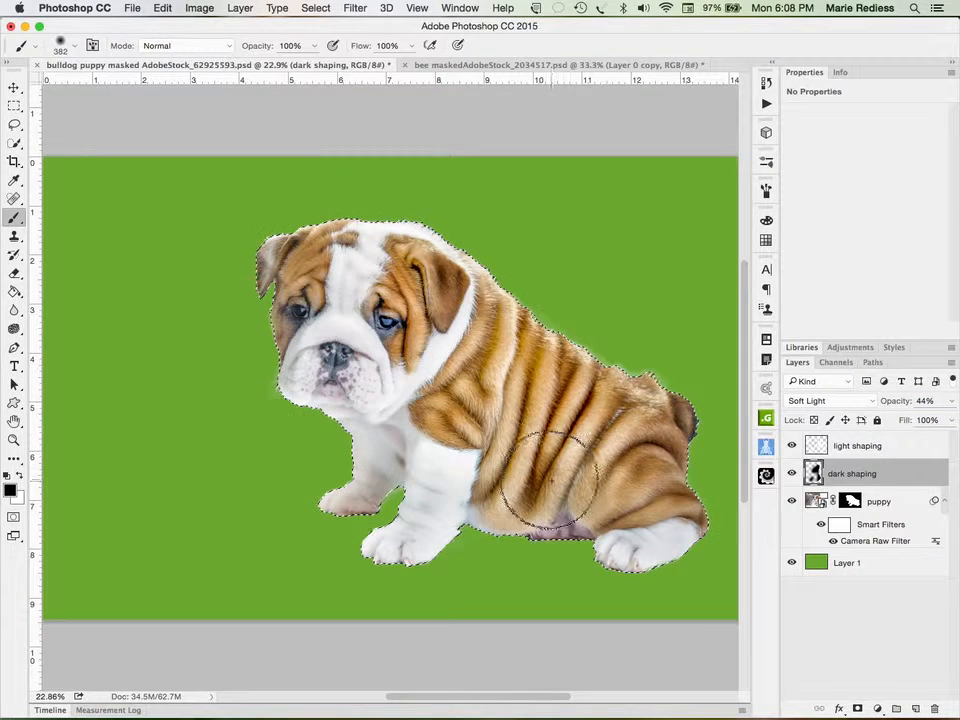
mouse_move(479, 472)
mouse_down()
mouse_move(456, 469)
mouse_move(467, 474)
mouse_move(460, 461)
mouse_up()
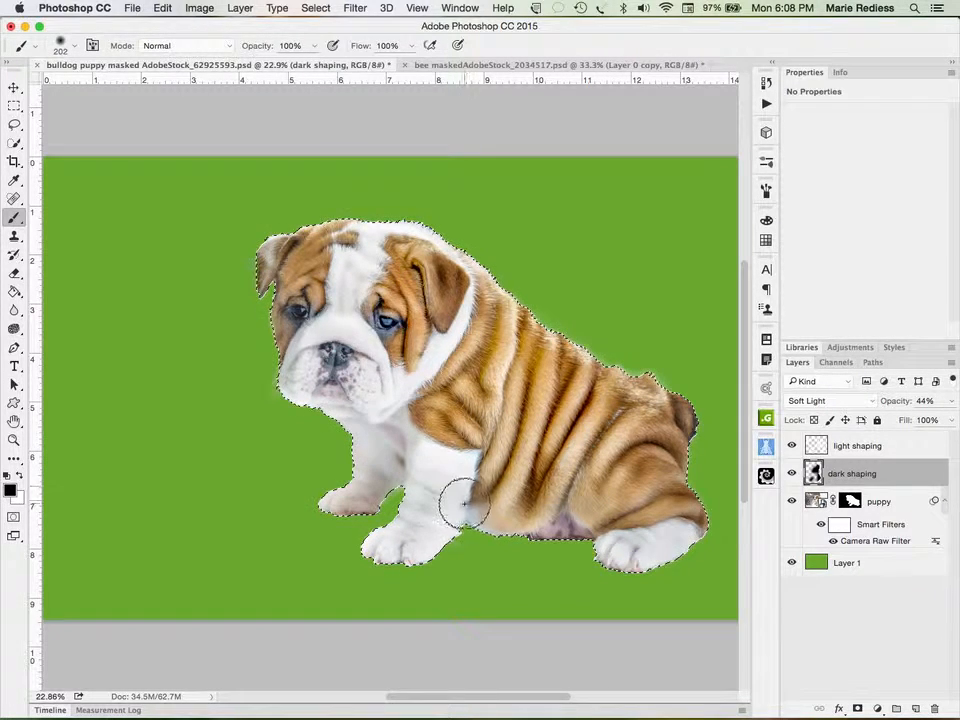
- Paint black shading on the puppy's front legs, body wrinkles, folded ear, cheek and chin with 187 to 90 px brushes, checking the strokes with the puppy hidden
mouse_move(464, 507)
mouse_down()
mouse_move(454, 499)
mouse_move(432, 507)
mouse_up()
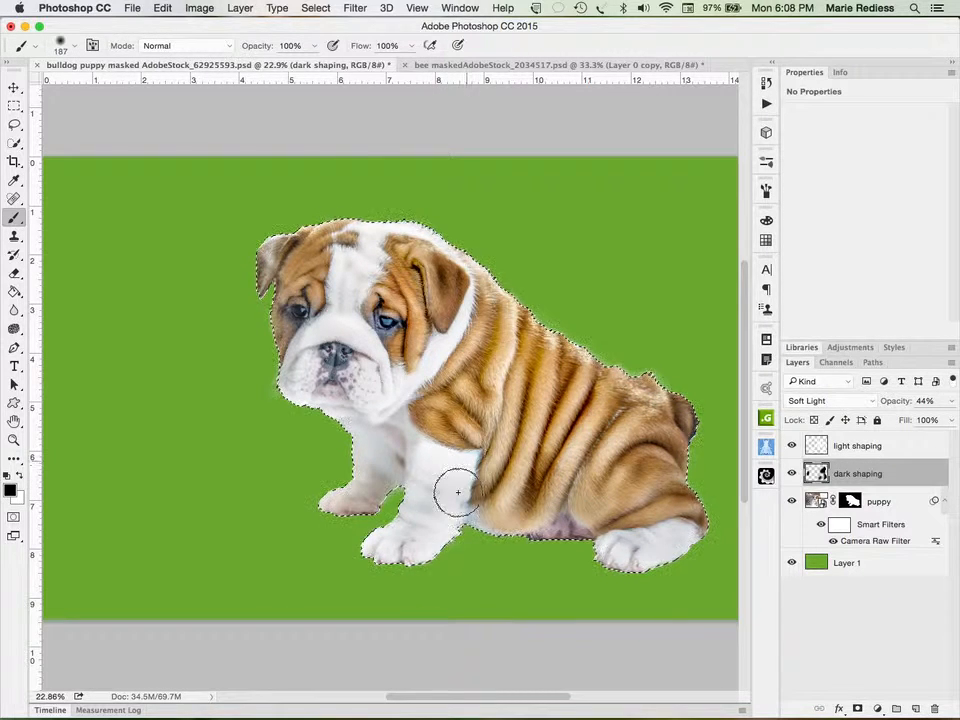
drag(434, 570, 438, 564)
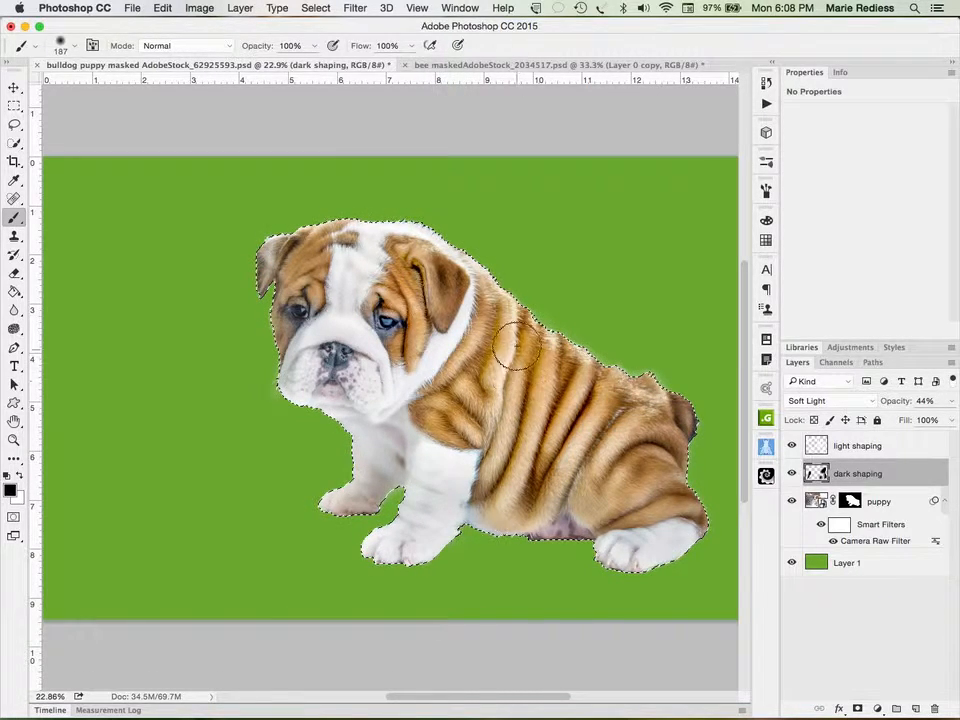
drag(514, 321, 502, 326)
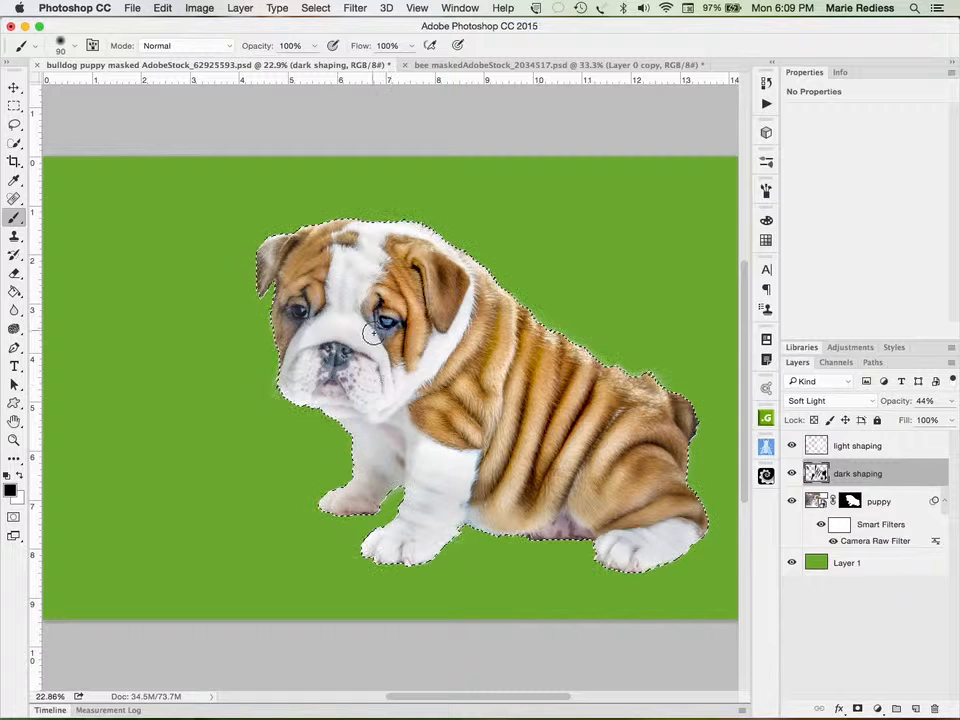
drag(393, 385, 412, 377)
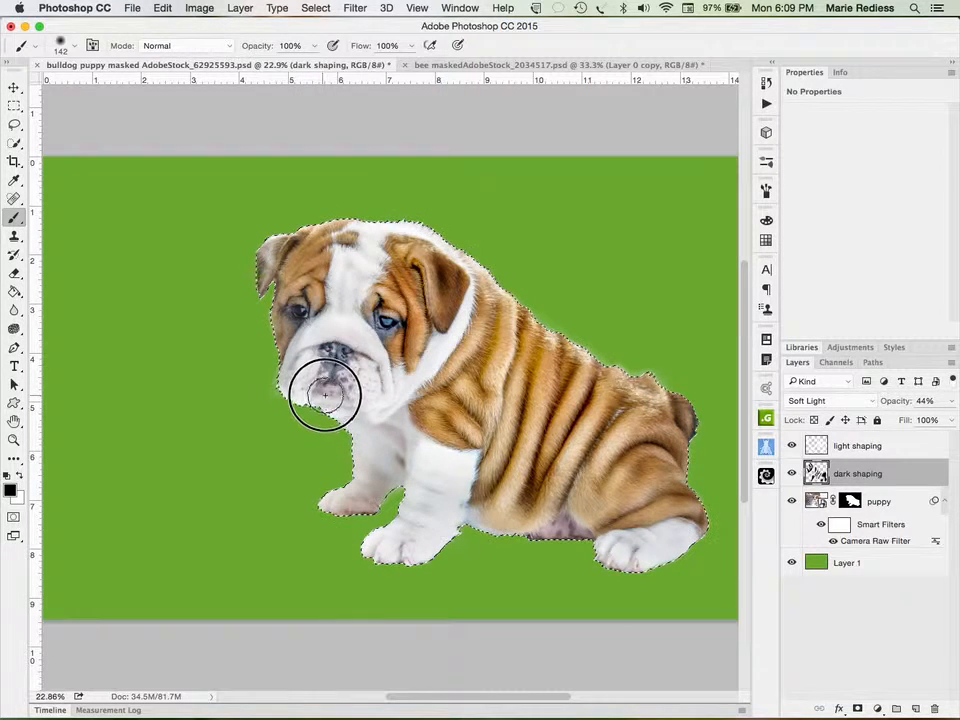
click(792, 501)
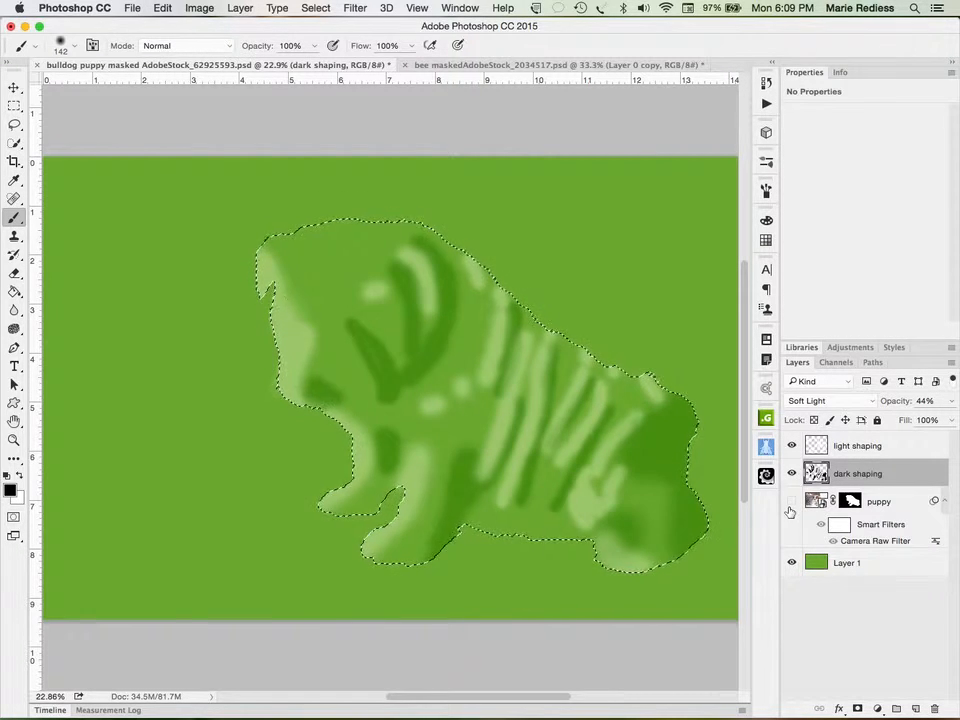
click(792, 501)
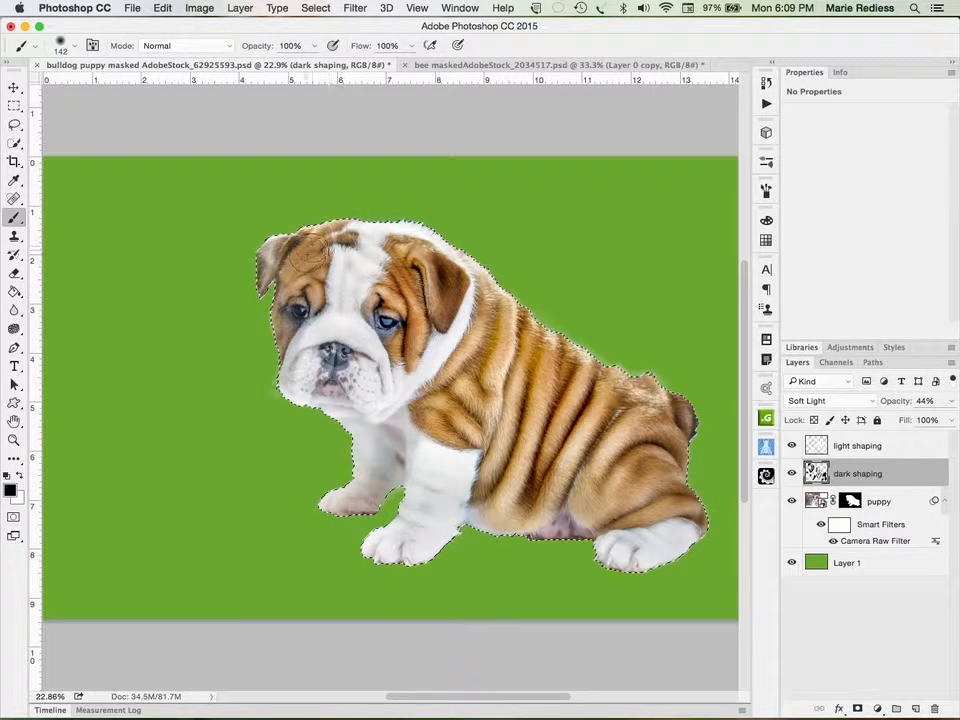
- Paint black shading at the base of the puppy's far ear with a 100 px brush and check the strokes with the puppy layer hidden
key(bracketleft)
key(bracketleft)
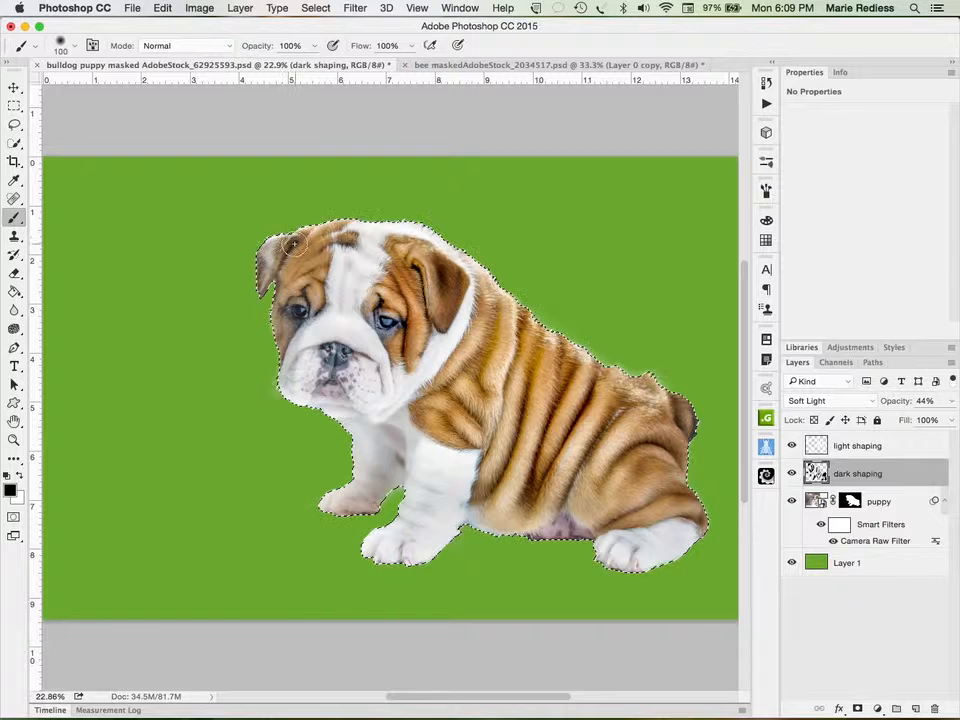
mouse_move(289, 259)
mouse_down()
mouse_move(278, 277)
mouse_move(300, 243)
mouse_up()
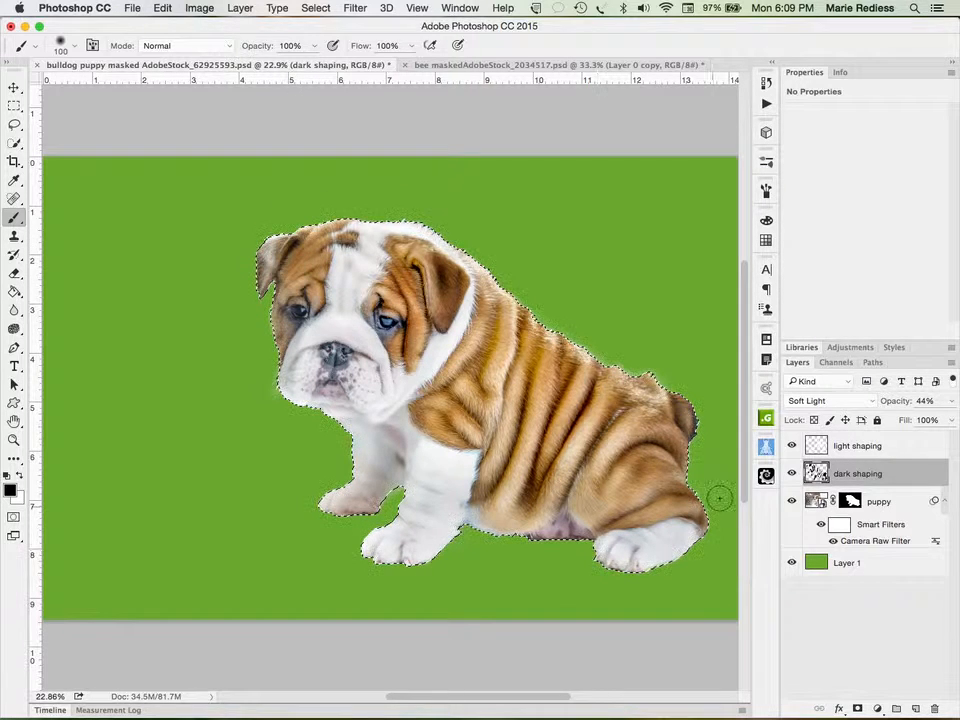
click(792, 501)
click(792, 501)
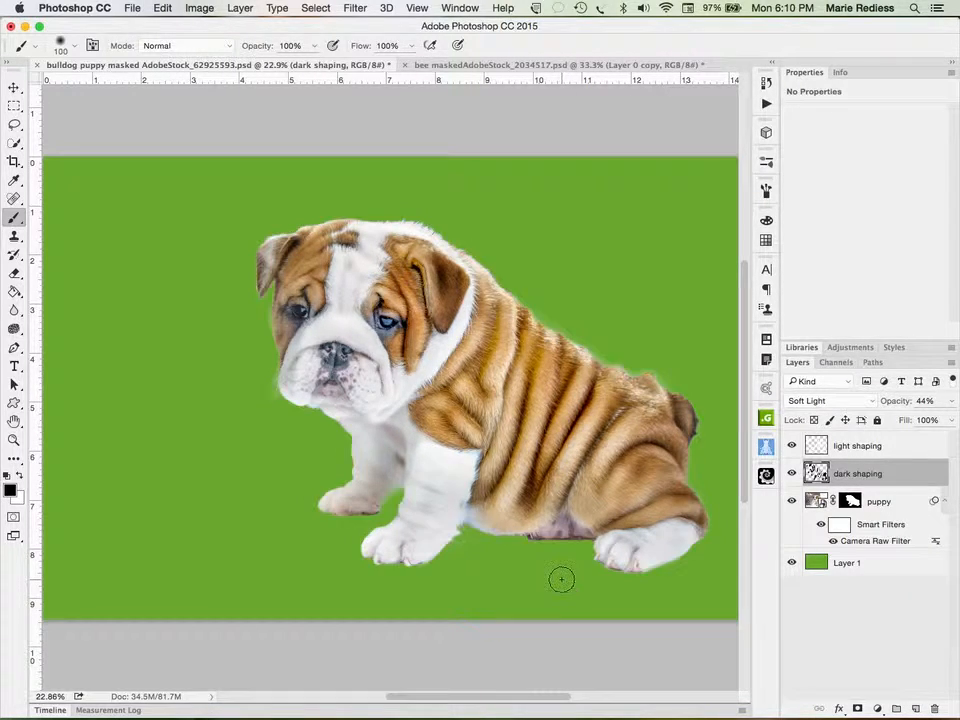
- Compare the puppy with and without the light shaping and dark shaping layers by toggling their visibility
click(791, 474)
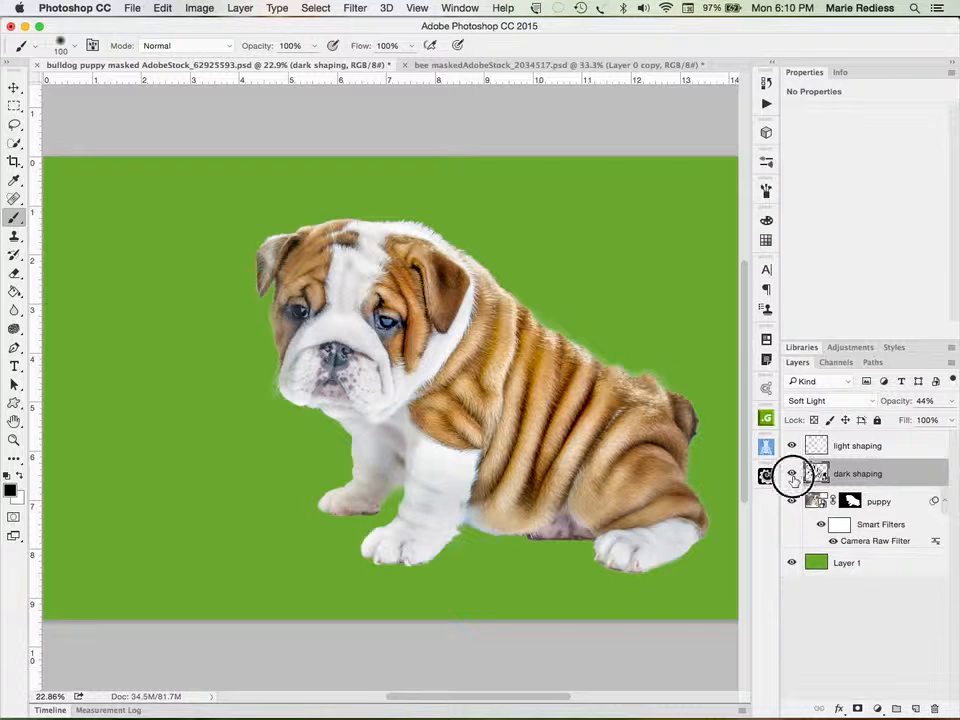
click(791, 474)
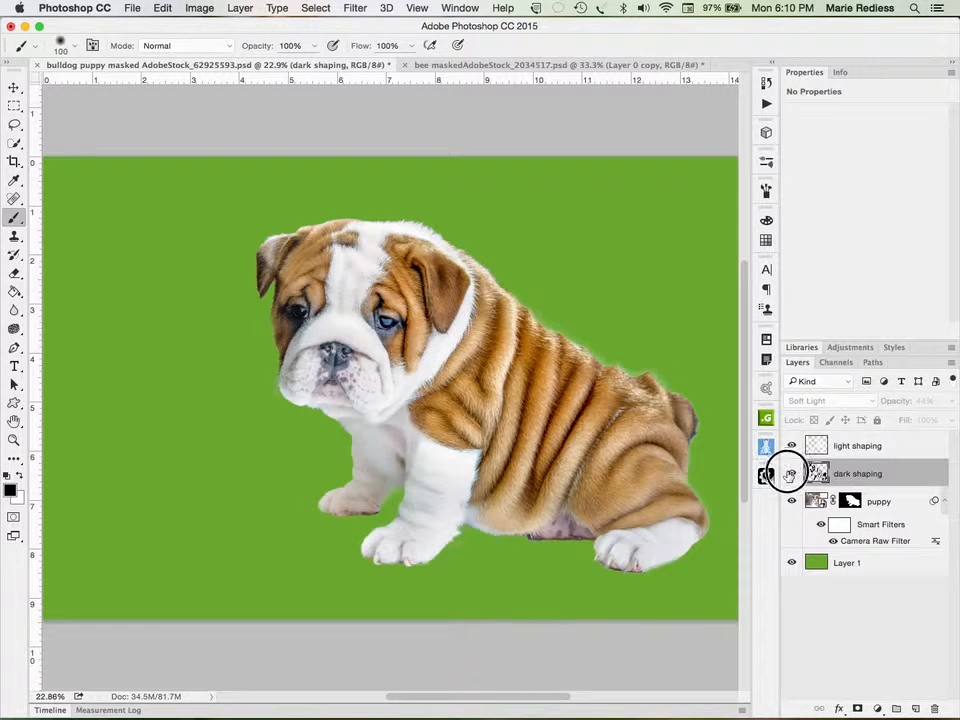
click(791, 474)
click(791, 474)
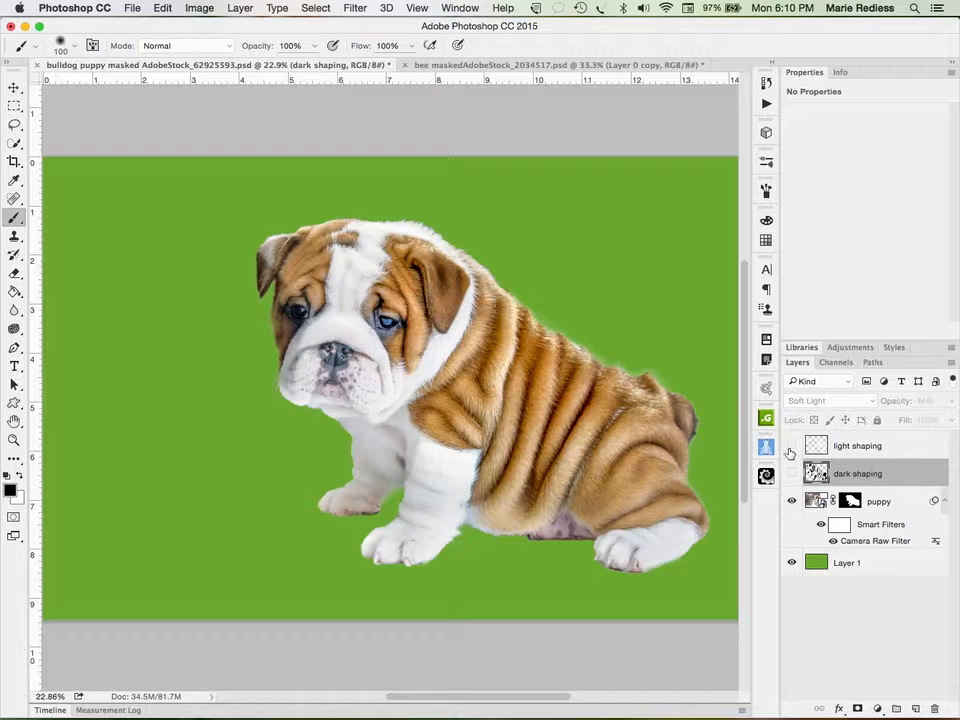
click(791, 474)
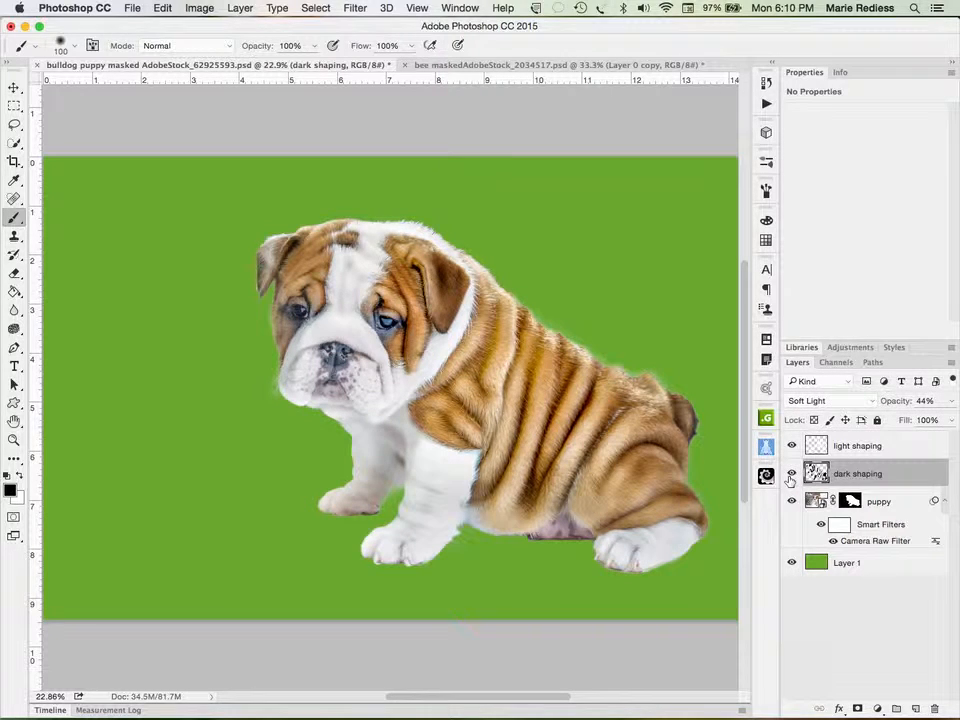
click(791, 475)
click(791, 474)
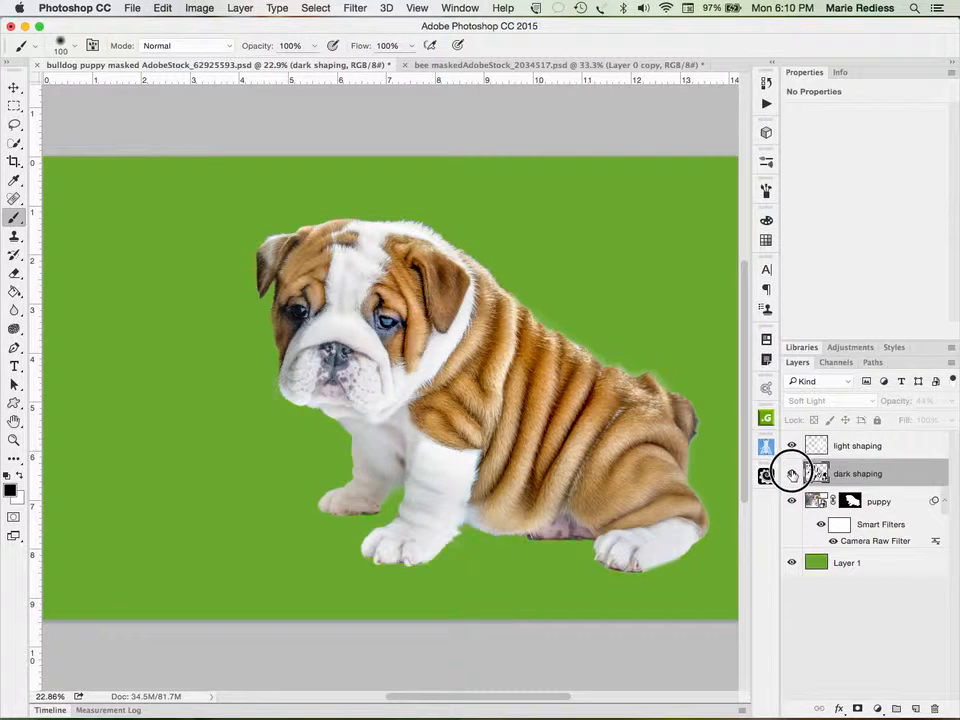
click(791, 474)
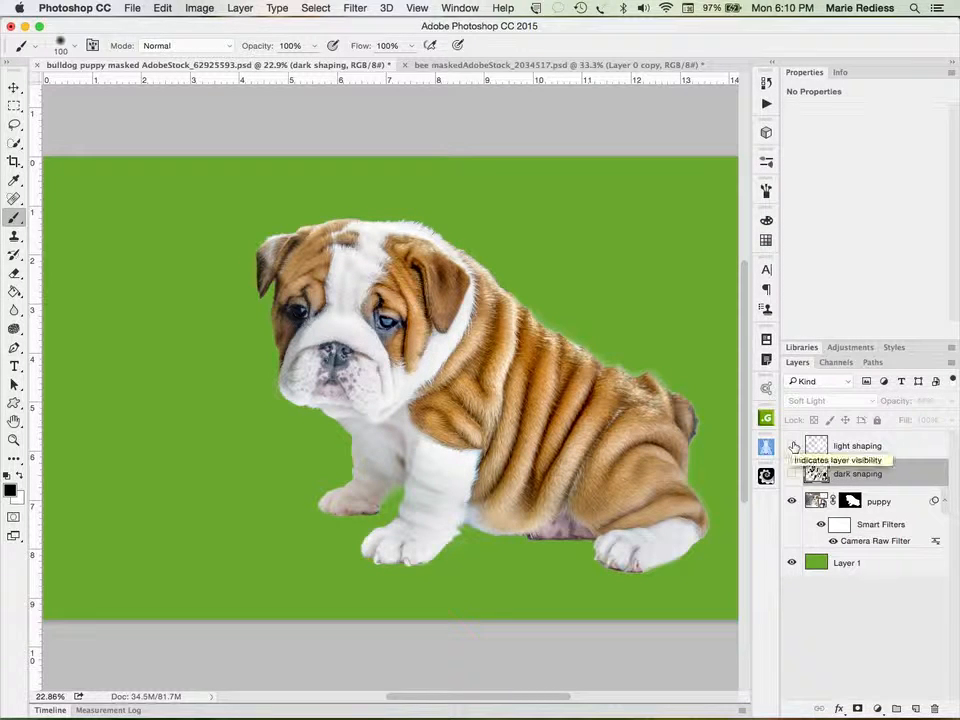
click(792, 446)
click(791, 474)
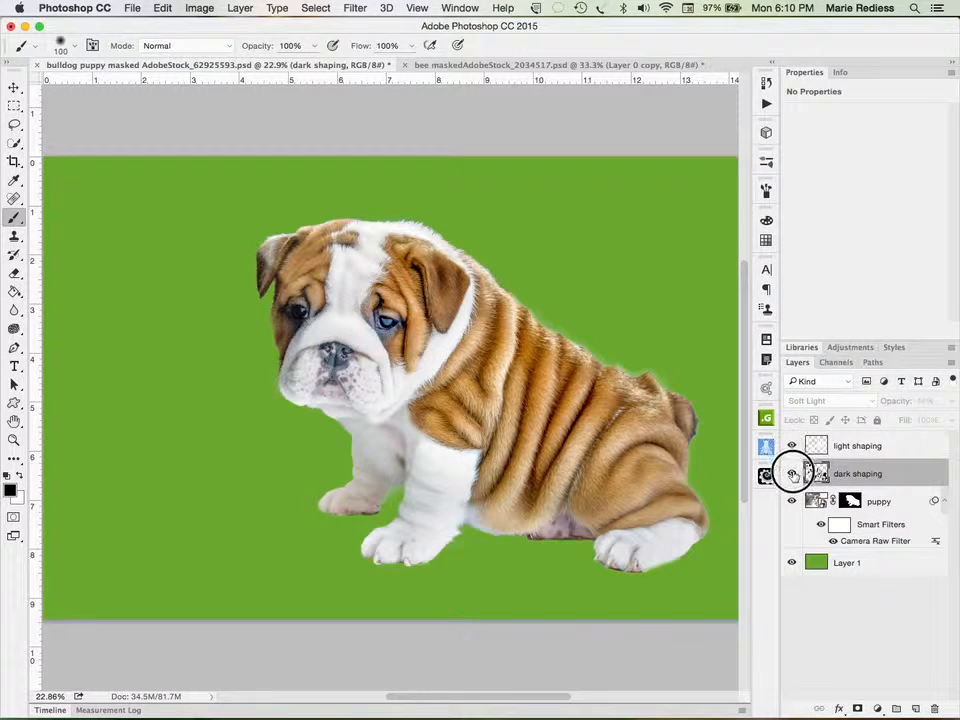
click(791, 474)
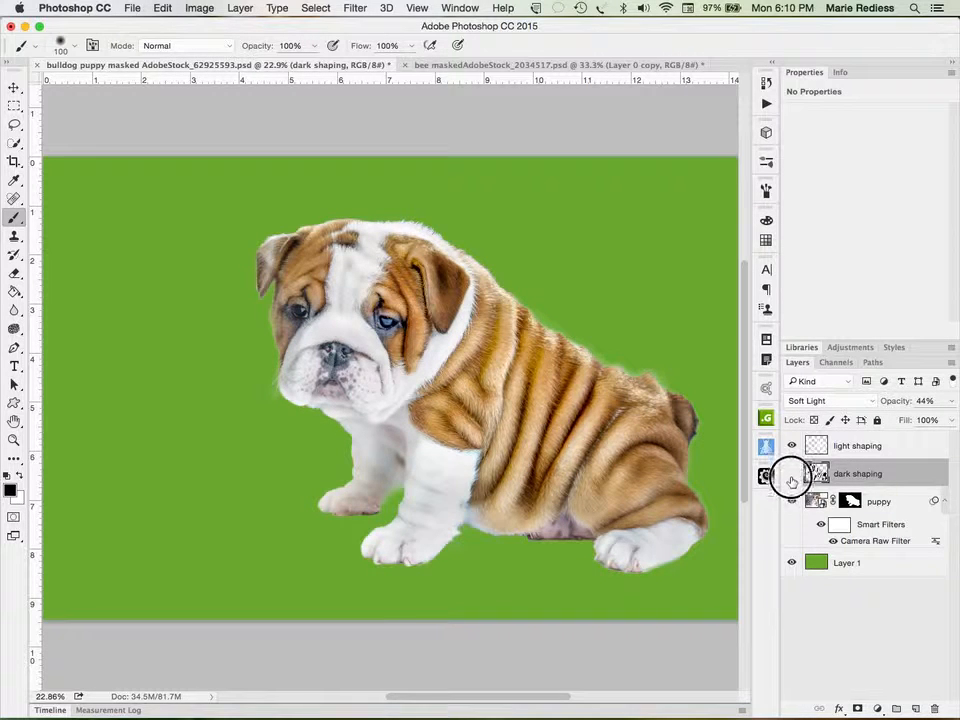
click(792, 446)
drag(792, 452, 790, 492)
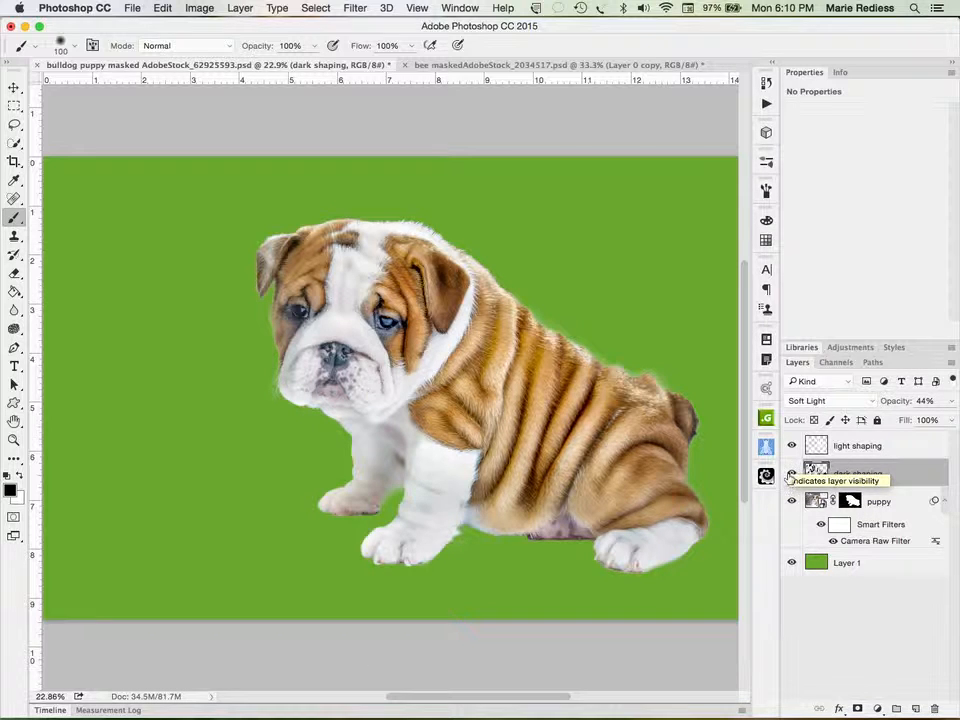
click(790, 474)
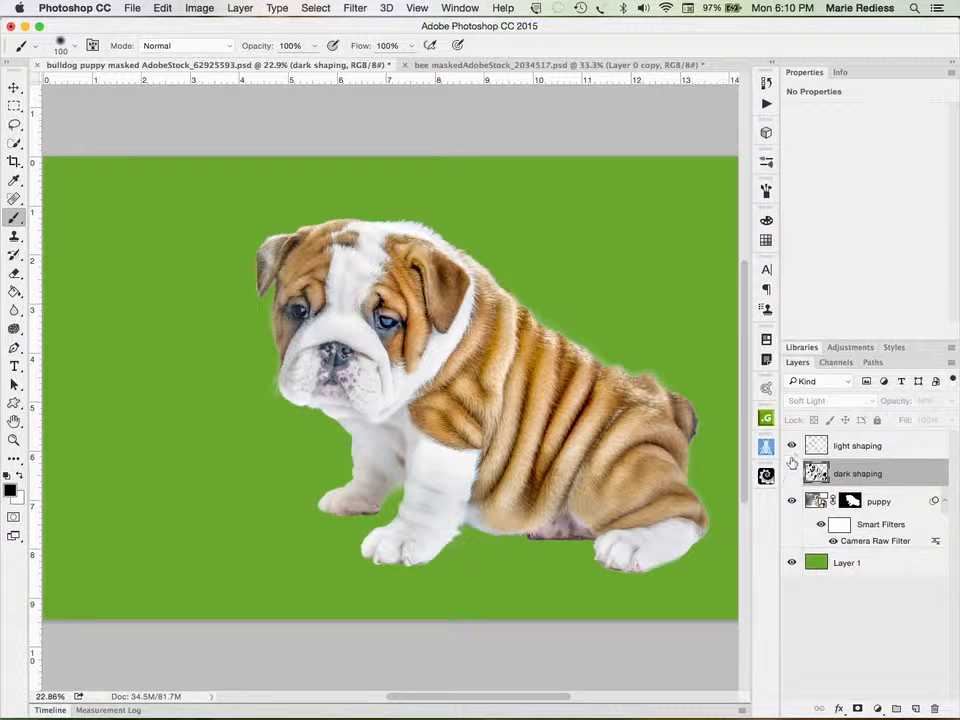
click(792, 447)
click(792, 447)
click(792, 447)
click(792, 447)
click(792, 473)
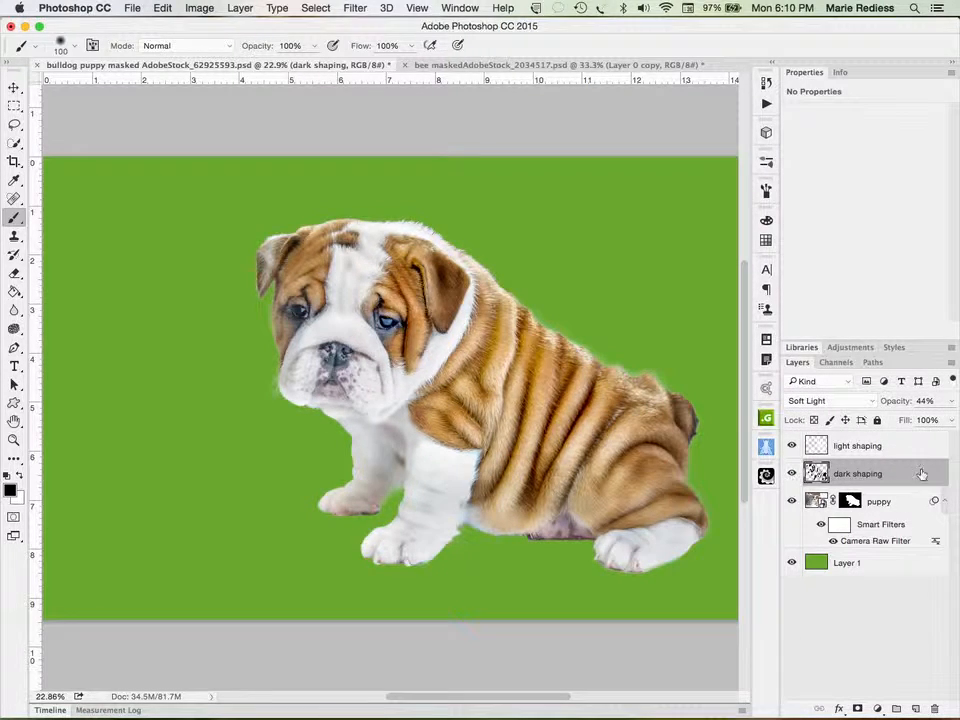
- Lower the light shaping layer's opacity to 69%
drag(905, 404, 900, 405)
click(857, 447)
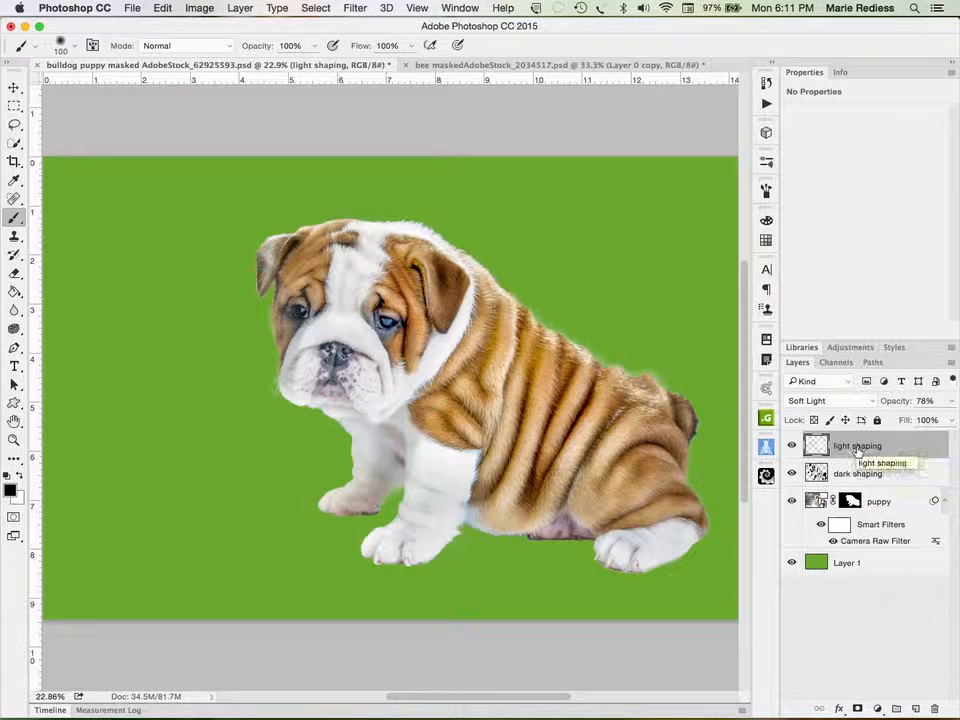
click(880, 402)
drag(881, 404, 880, 404)
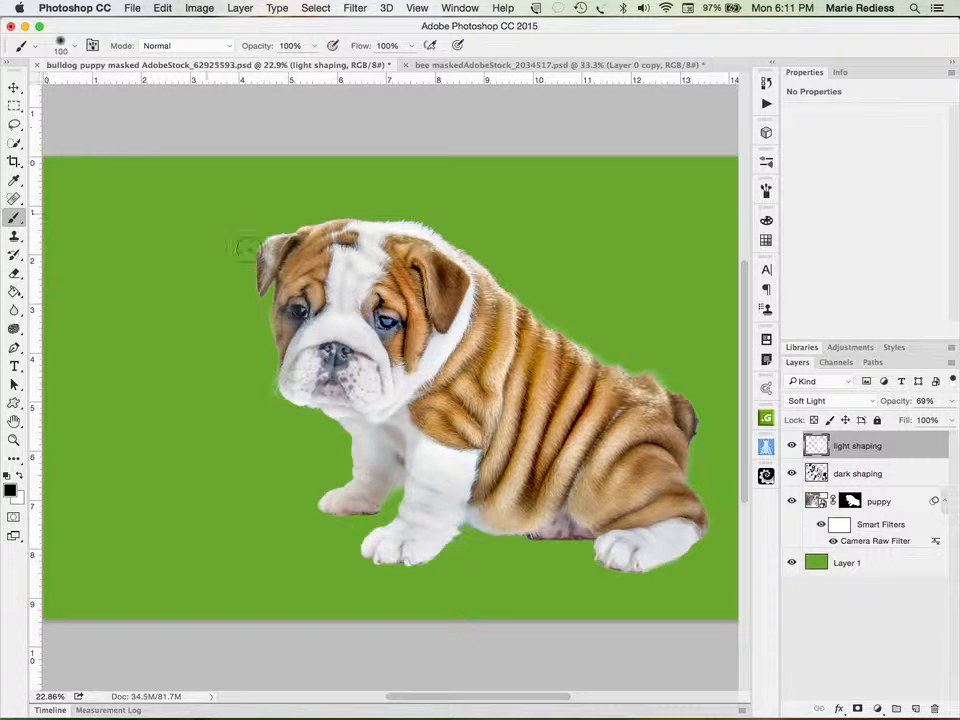
- Reduce the brush to 64 px over the puppy's face and switch the foreground colour to white on the light shaping layer
scroll(388, 327, up, 1)
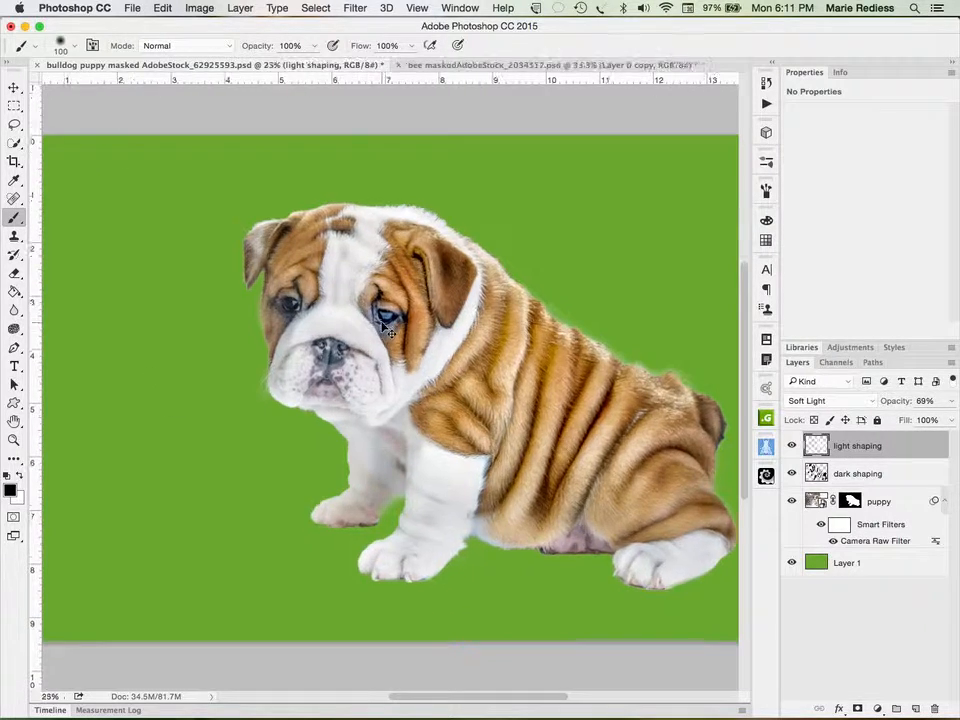
scroll(388, 327, up, 3)
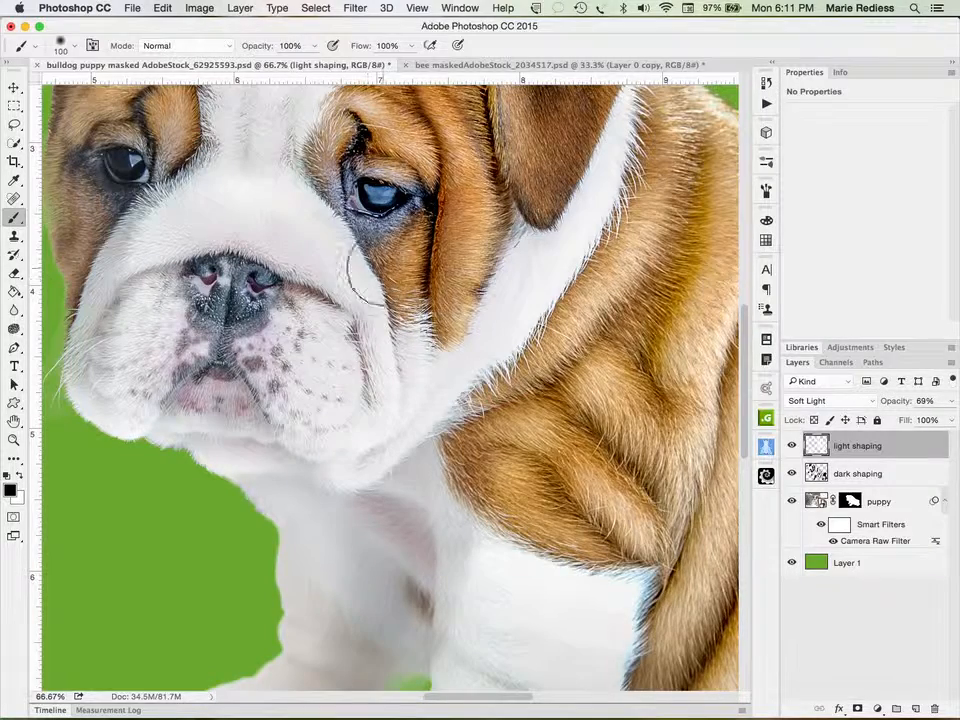
drag(381, 271, 363, 271)
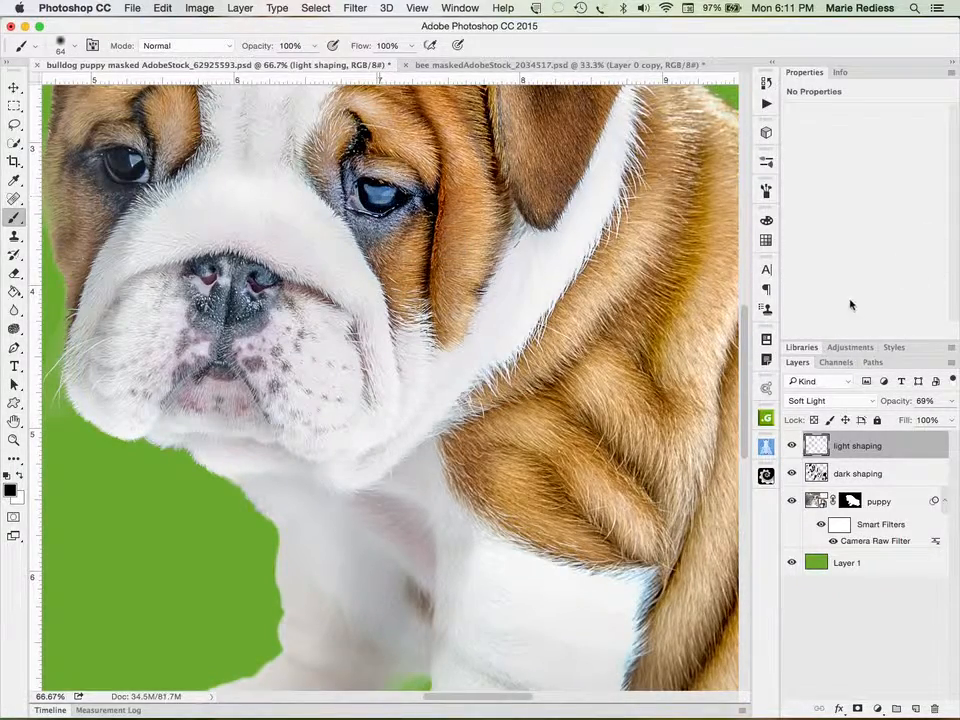
key(x)
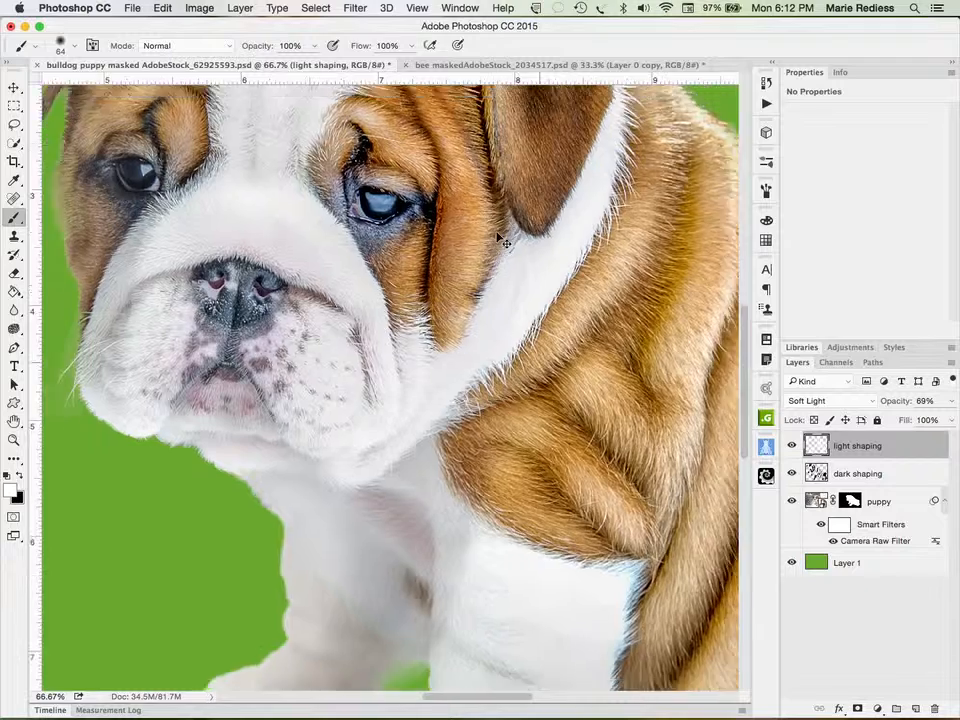
key(super+0)
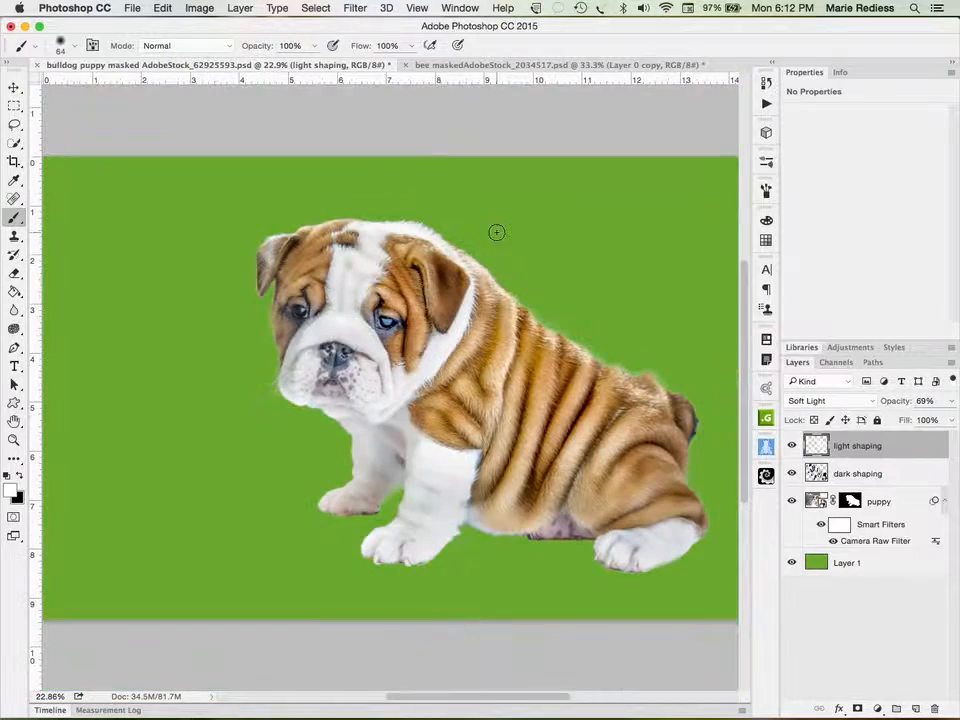
- Compare the whole puppy with the light shaping layer hidden and shown
click(791, 445)
click(791, 445)
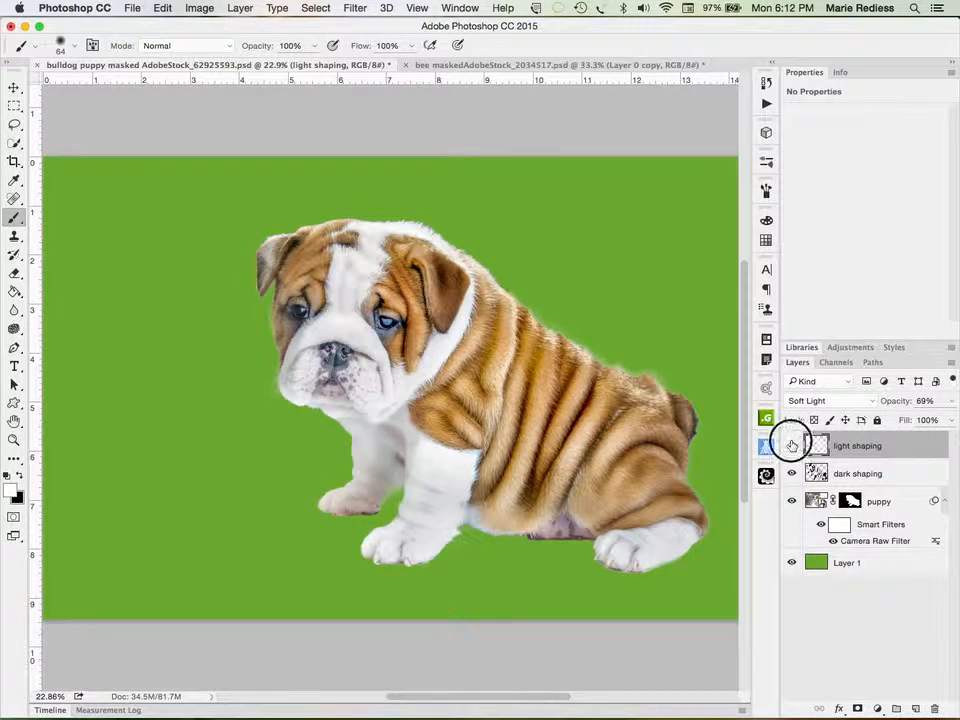
click(791, 445)
click(791, 445)
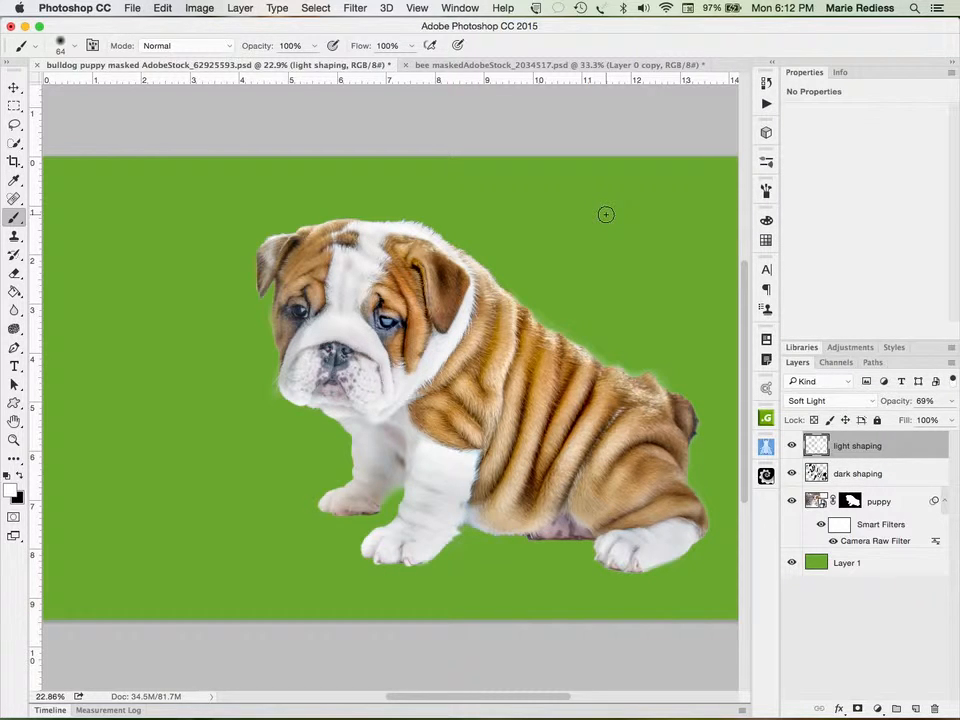
- Invert the light shaping layer's colours to turn its white highlights into black shading
key(super+i)
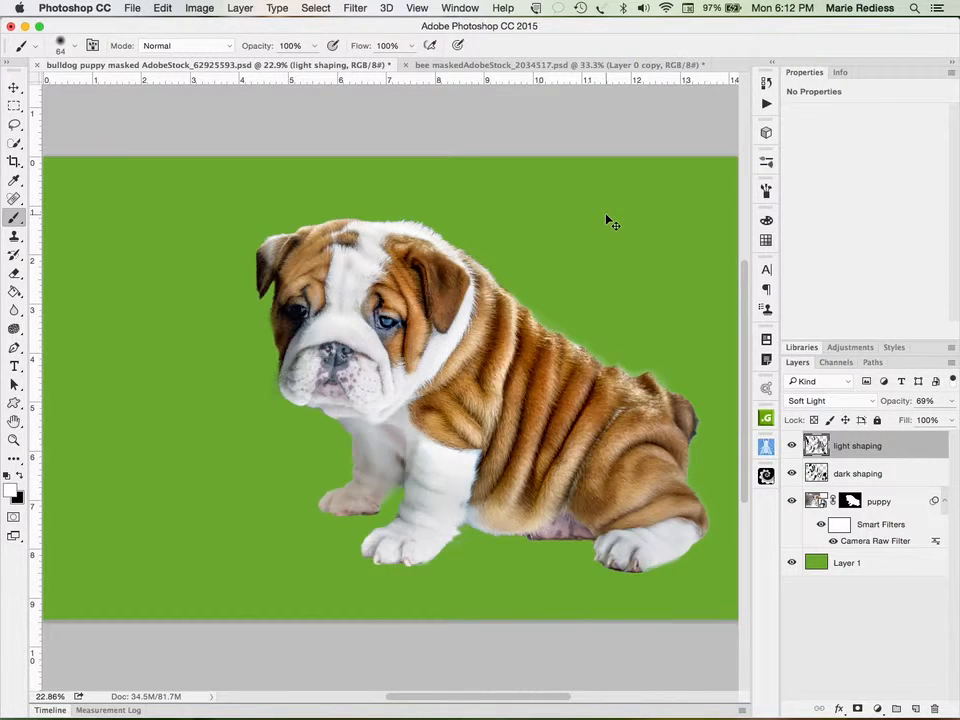